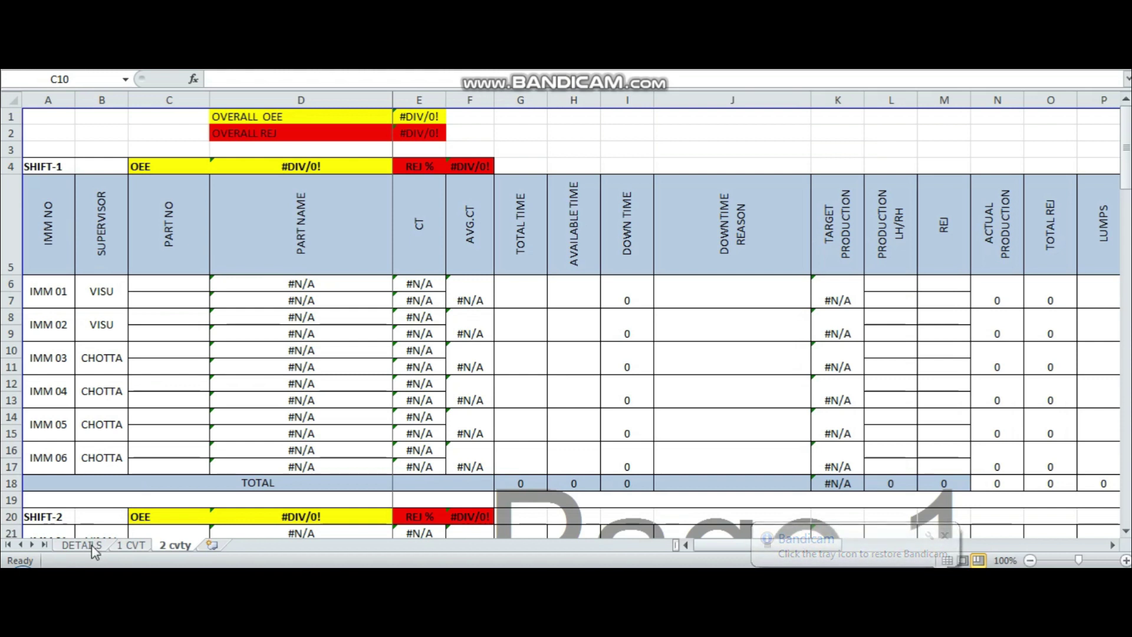
- Clear the shift-1 supervisor names in B6:B17 on the 2 cvty sheet
click(92, 546)
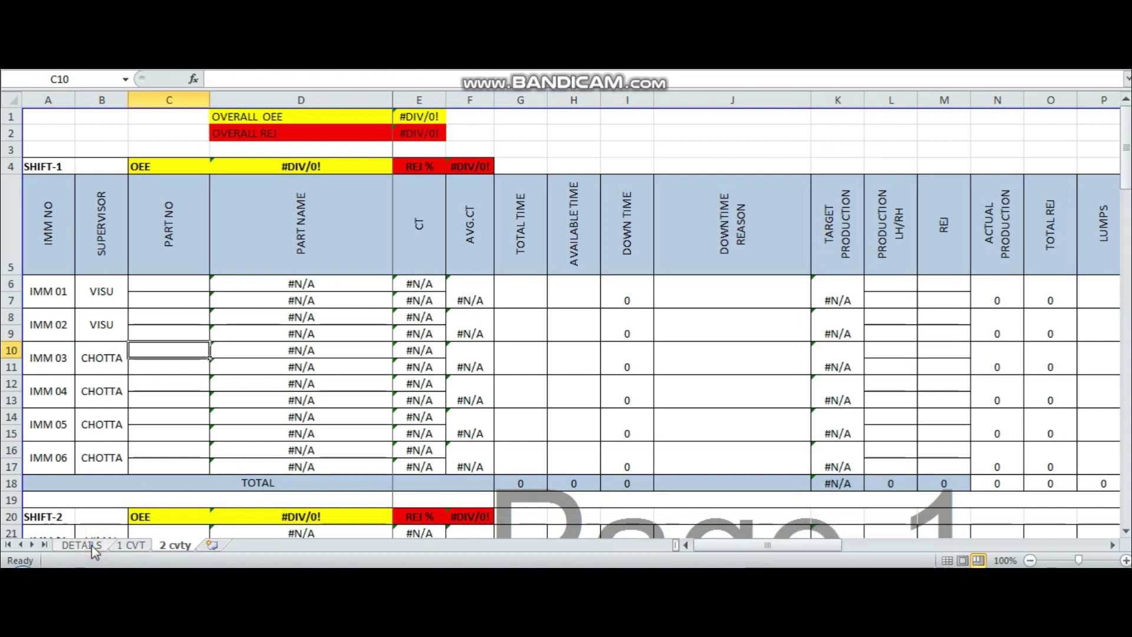
click(98, 546)
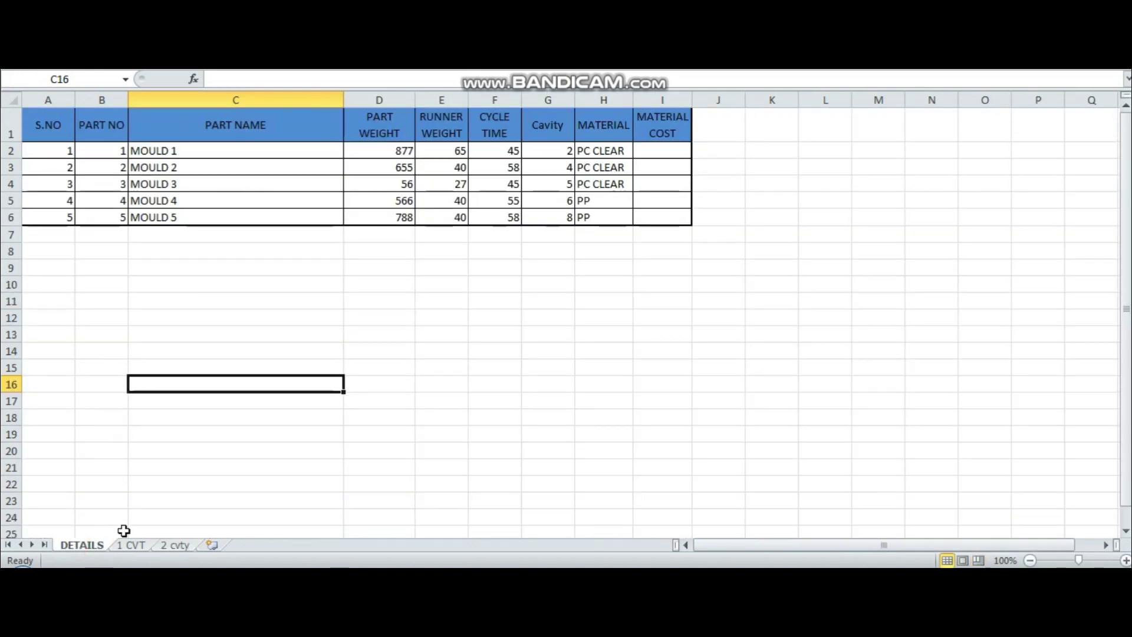
click(174, 545)
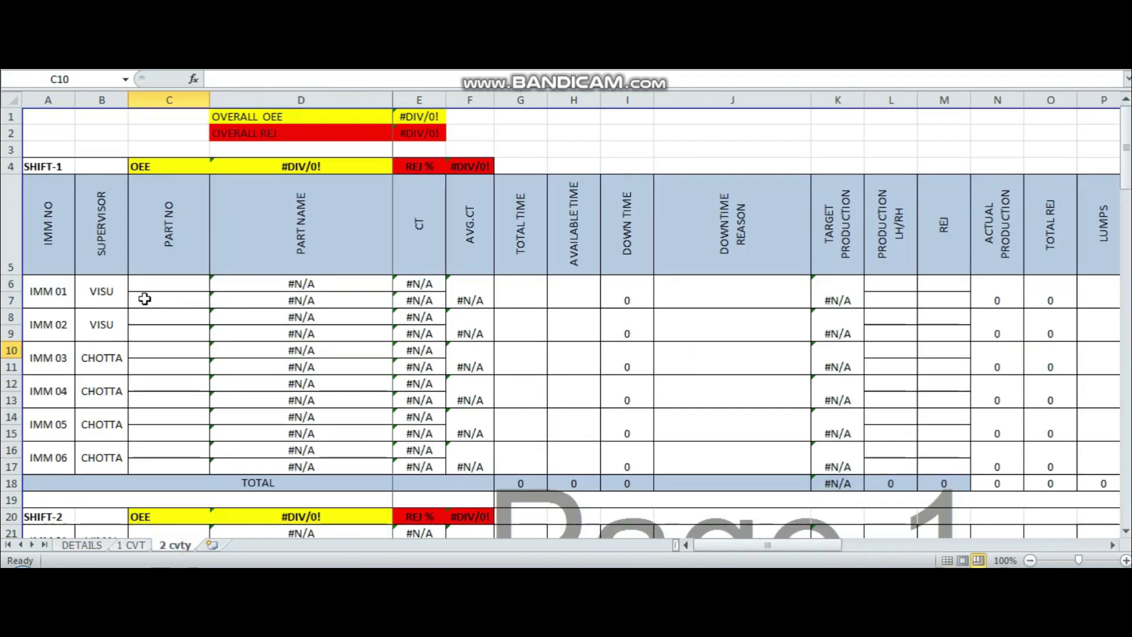
drag(112, 298, 96, 464)
key(Delete)
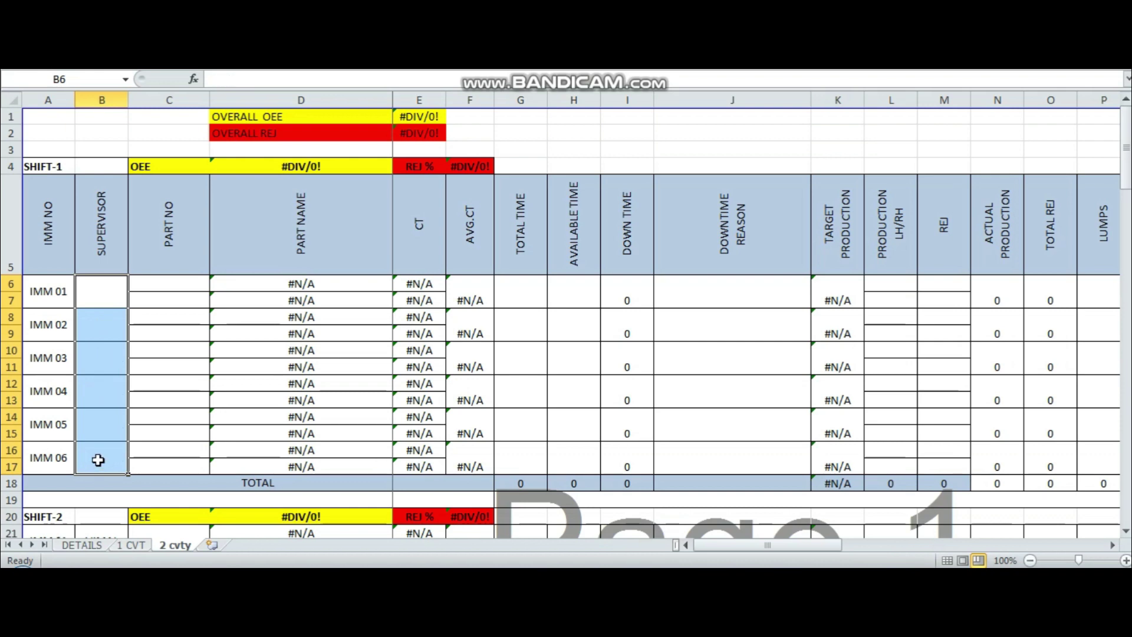
- Clear the shift-2 supervisor names for IMM 01–03 in B21:B26
scroll(95, 460, down, 3)
click(94, 318)
drag(94, 323, 97, 377)
key(Delete)
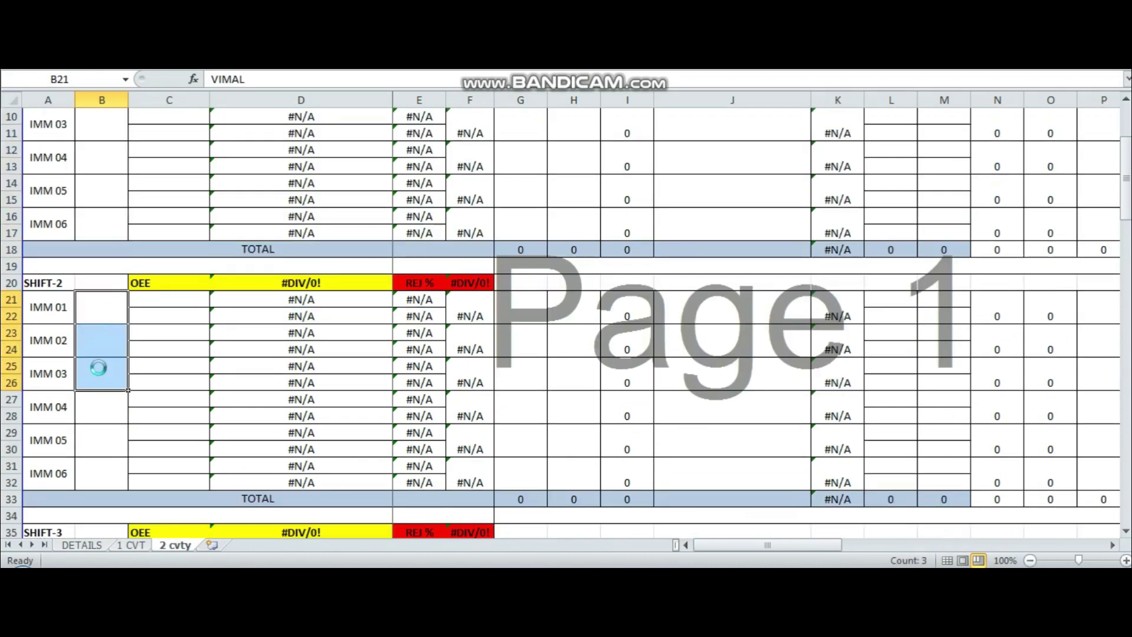
scroll(96, 361, up, 3)
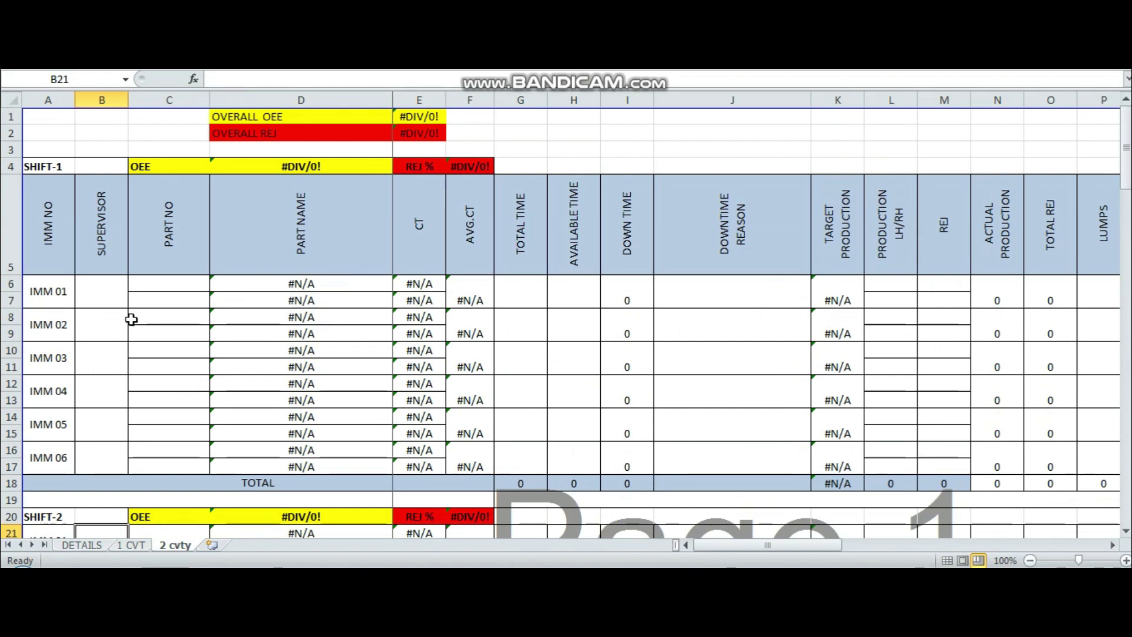
- Delete the sample part number in B2 of the 1 CVT sheet
click(142, 547)
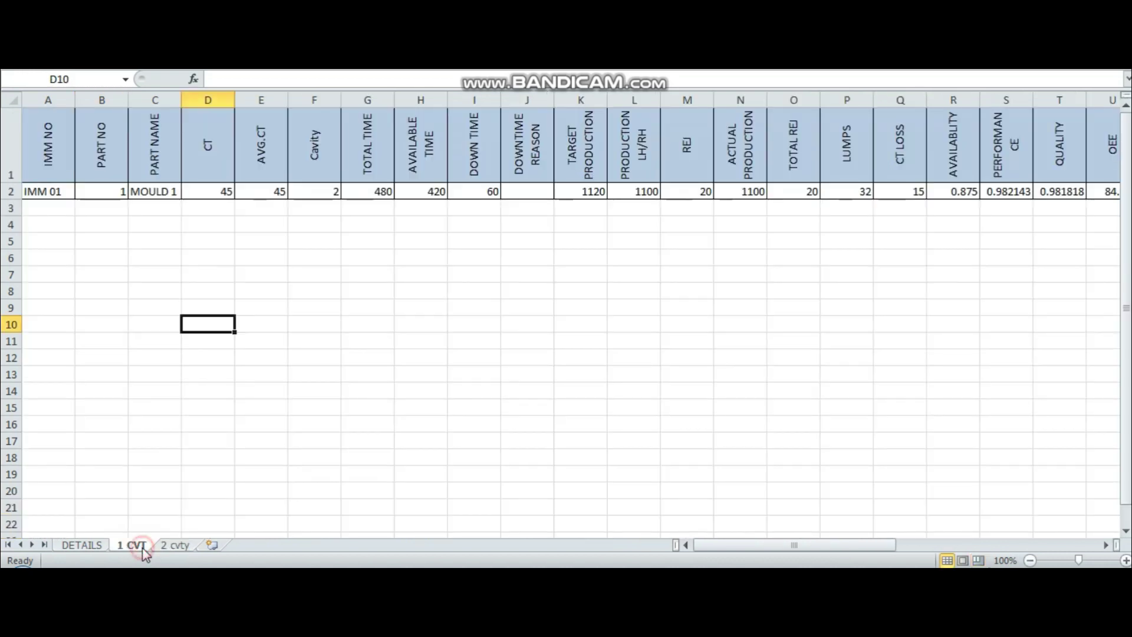
click(308, 235)
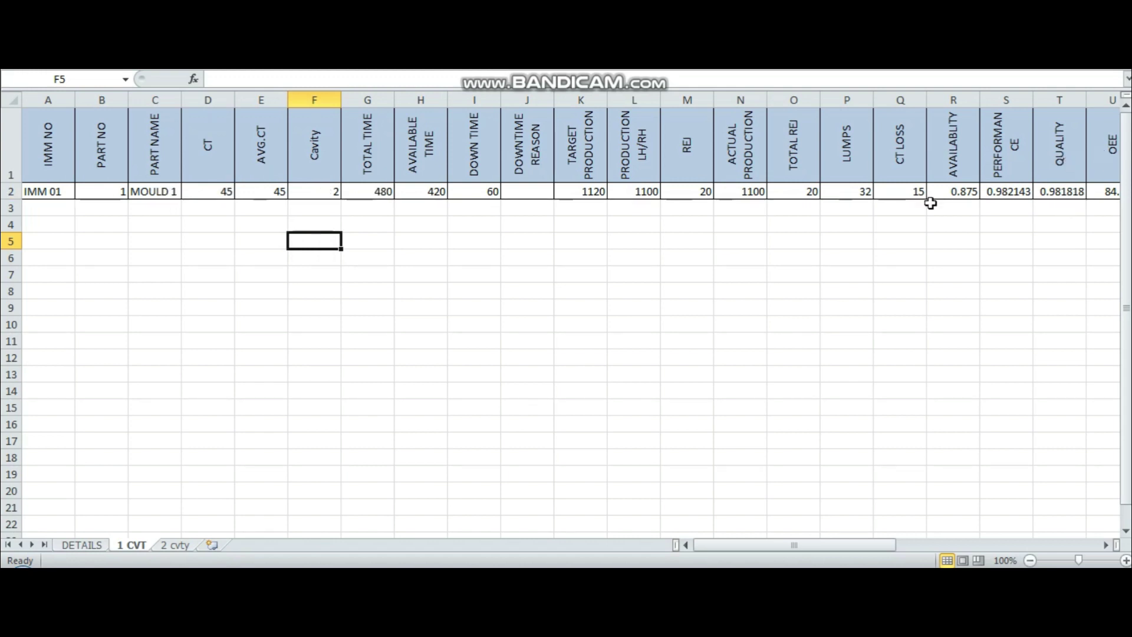
click(177, 545)
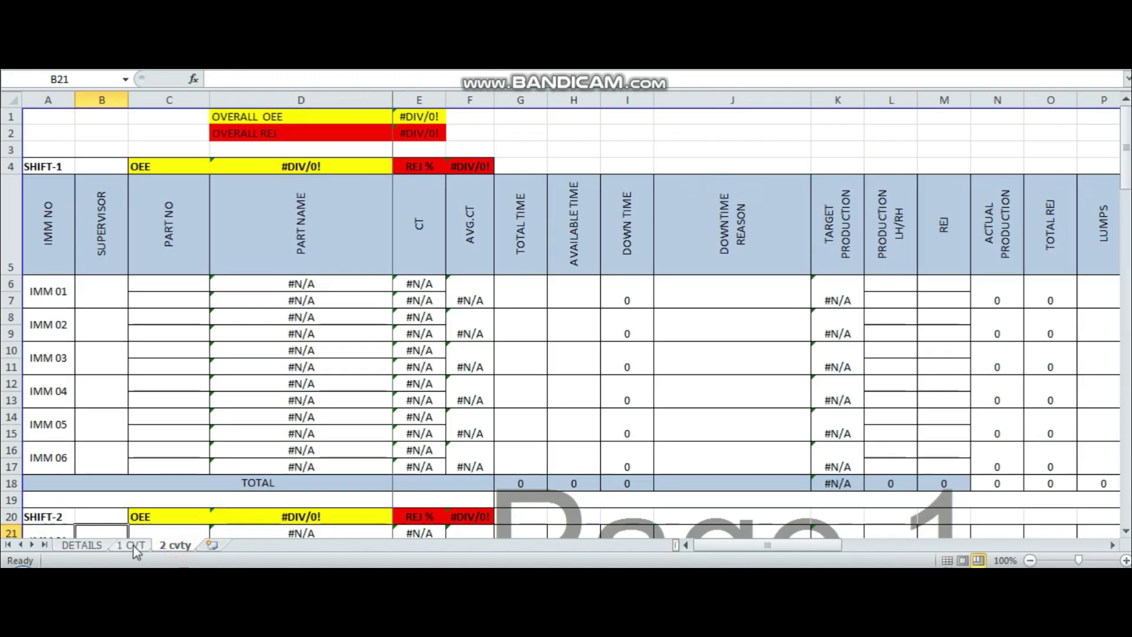
click(133, 545)
click(94, 545)
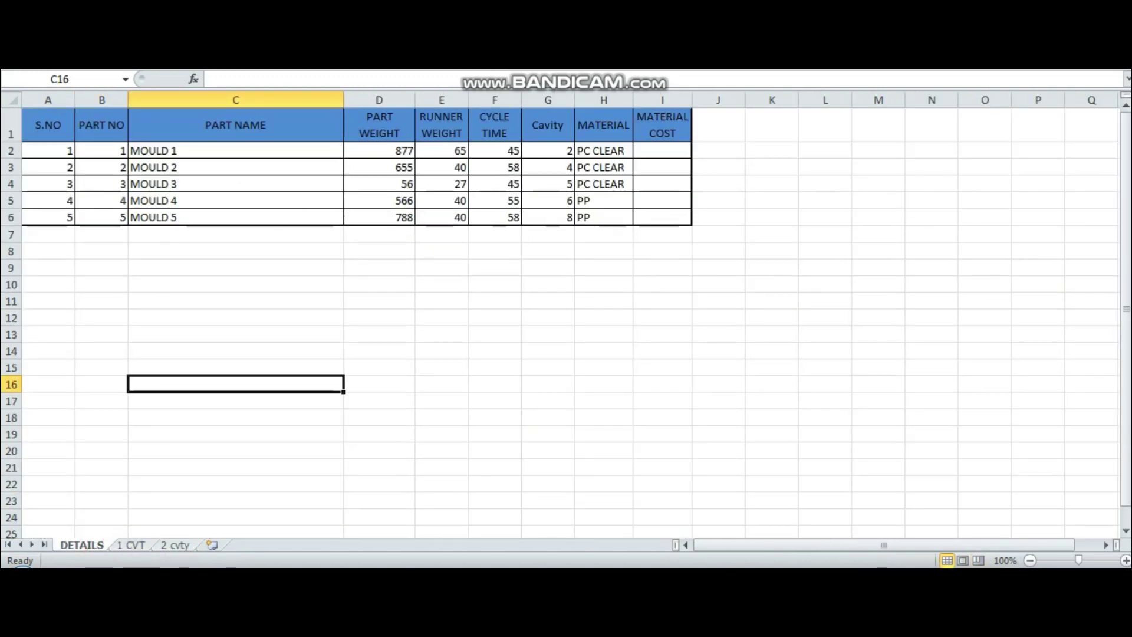
click(146, 548)
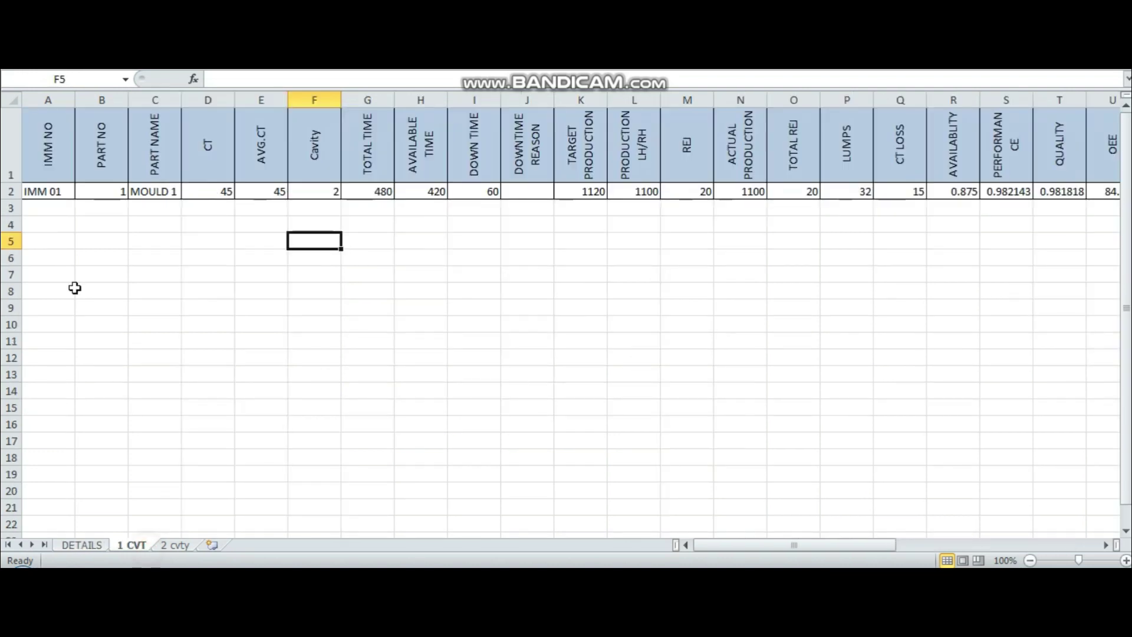
click(94, 193)
key(Delete)
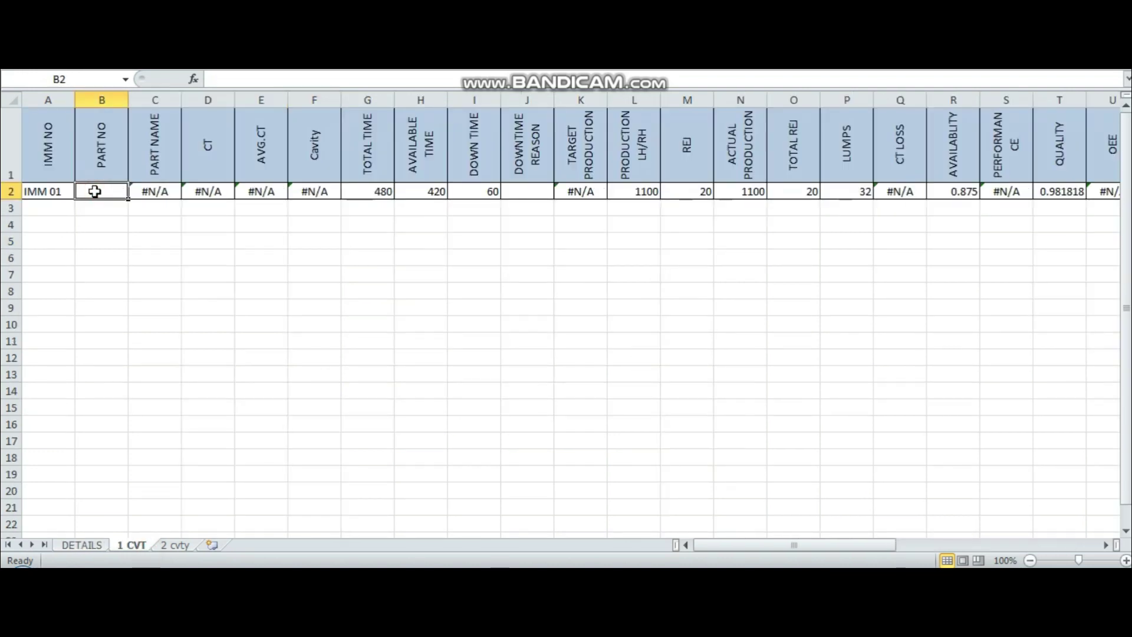
- Clear the times in G2:H2, production and rejects in L2:M2, and lumps in P2
drag(383, 191, 445, 191)
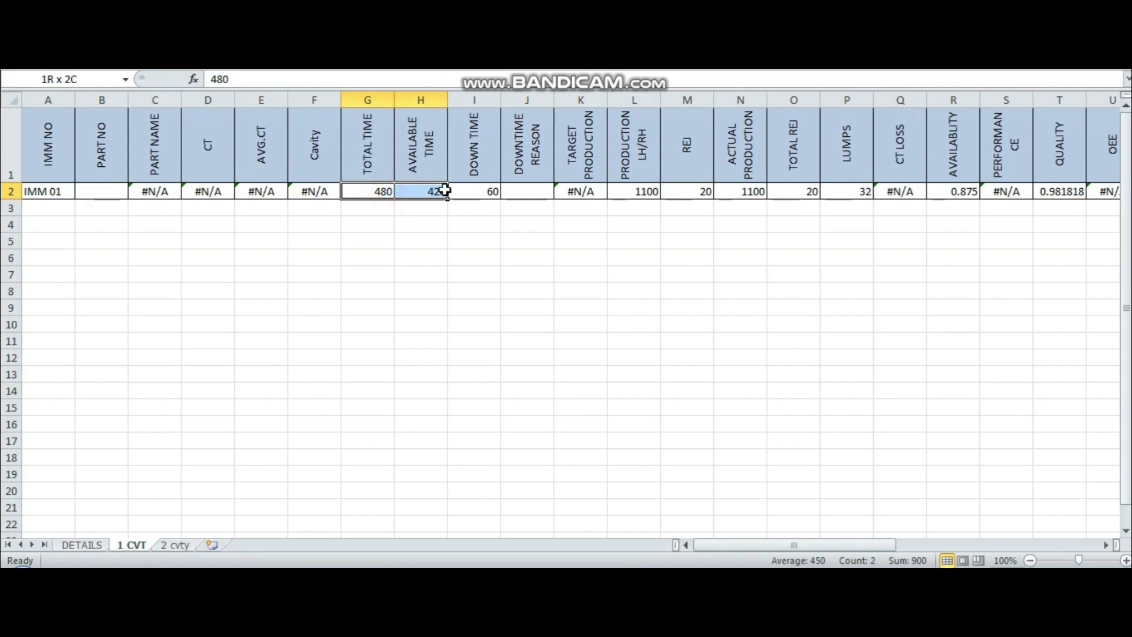
key(Delete)
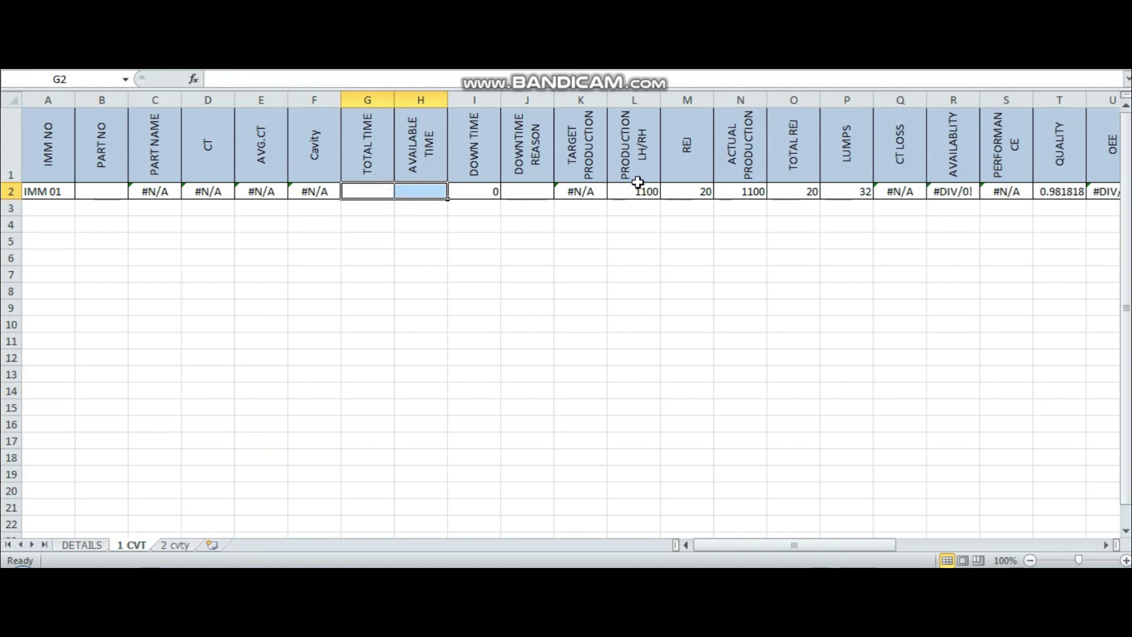
drag(643, 190, 685, 189)
key(Delete)
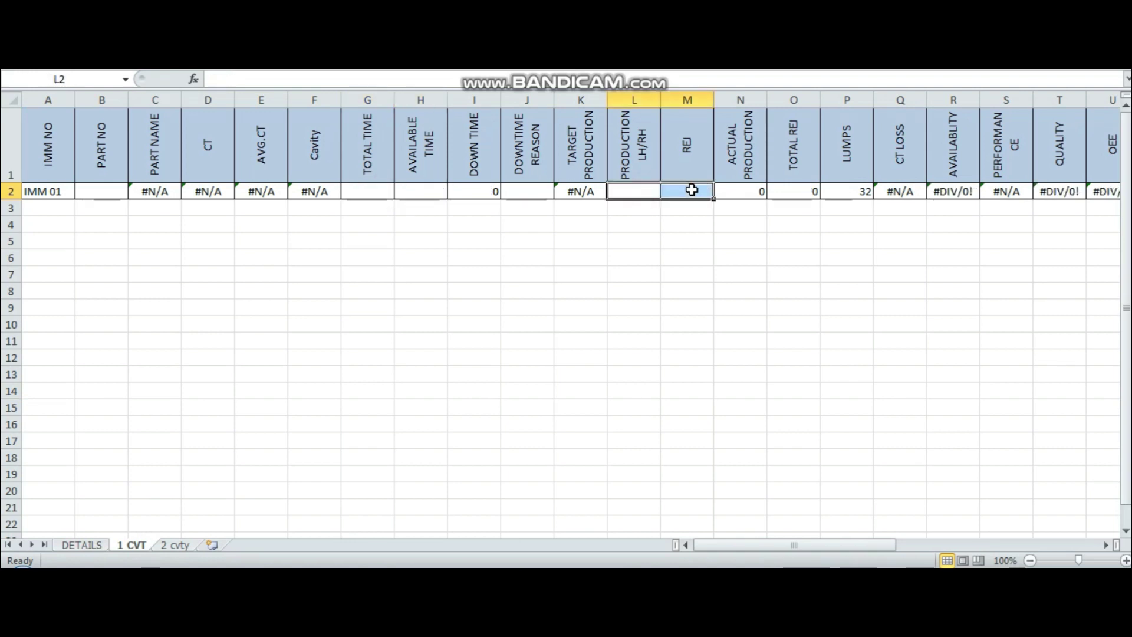
click(850, 189)
key(Delete)
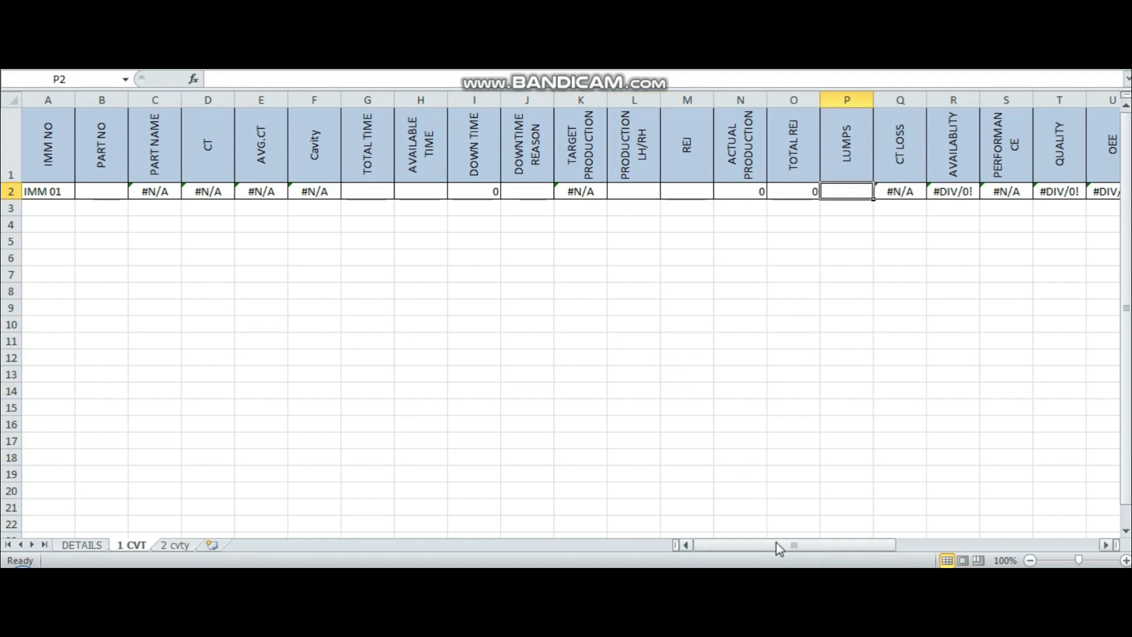
- Return to the 2 cvty sheet, now showing blank supervisor and part number columns
mouse_move(777, 544)
mouse_down()
mouse_move(824, 539)
mouse_move(752, 540)
mouse_up()
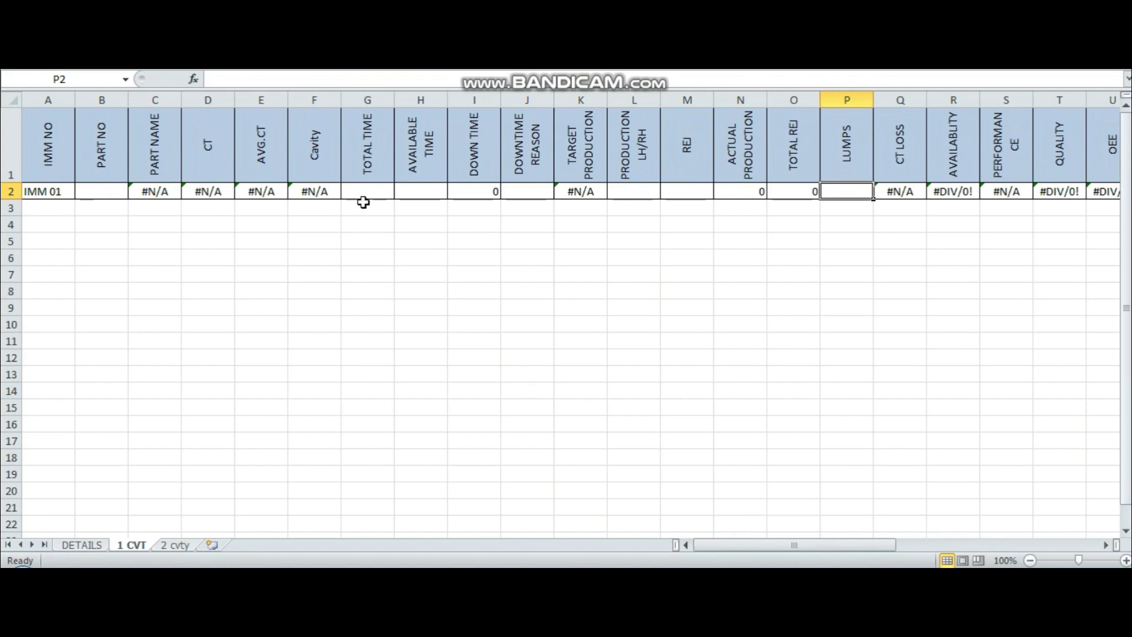
click(175, 545)
mouse_move(767, 544)
mouse_down()
mouse_move(1026, 542)
mouse_move(744, 542)
mouse_up()
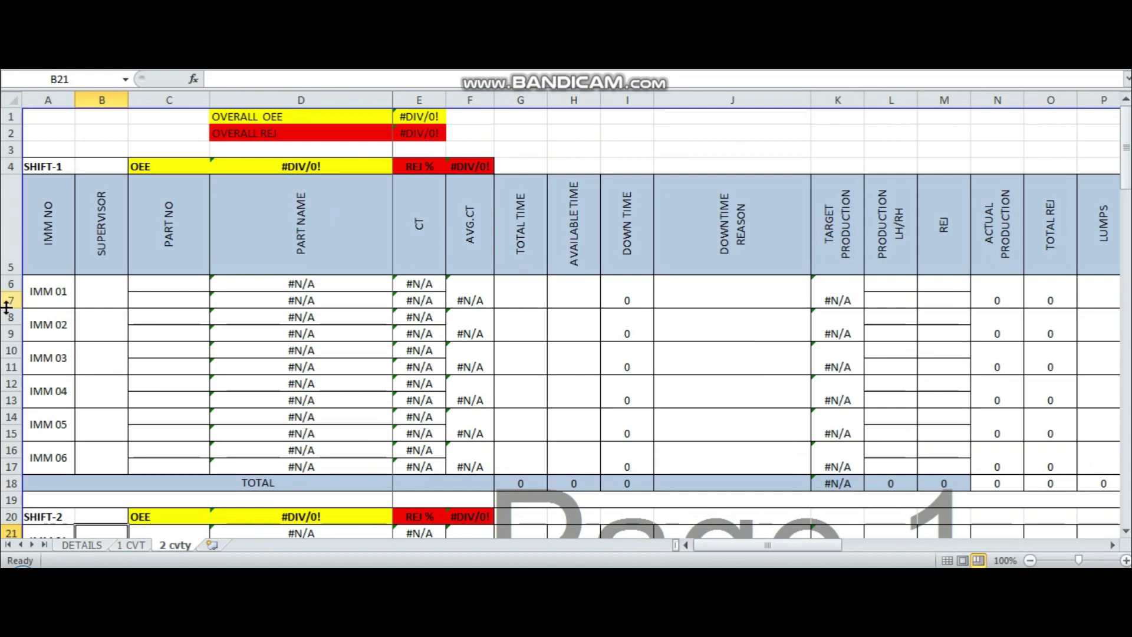
- Enter part number 1 in B2 of 1 CVT, pulling in MOULD 1, CT 45 and cavity 2
click(135, 545)
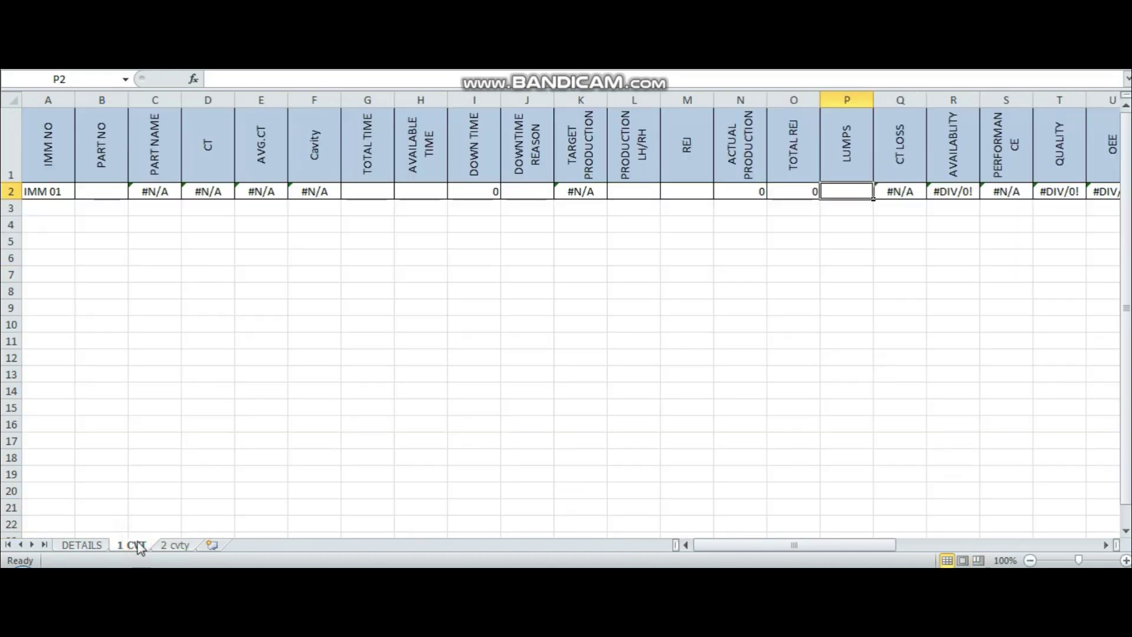
click(83, 546)
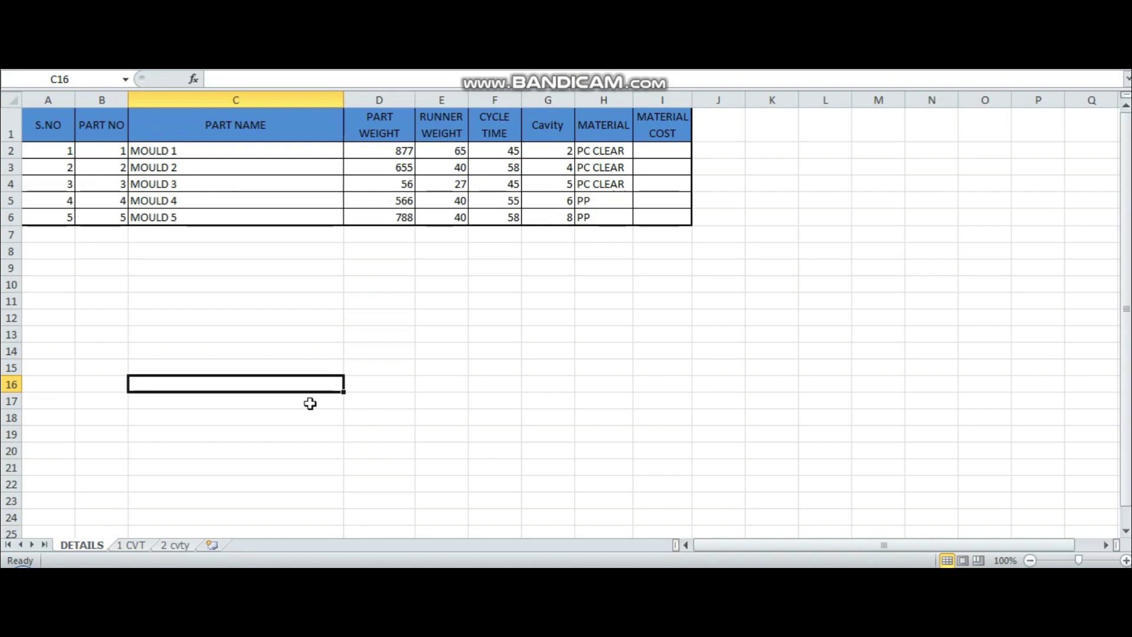
click(134, 545)
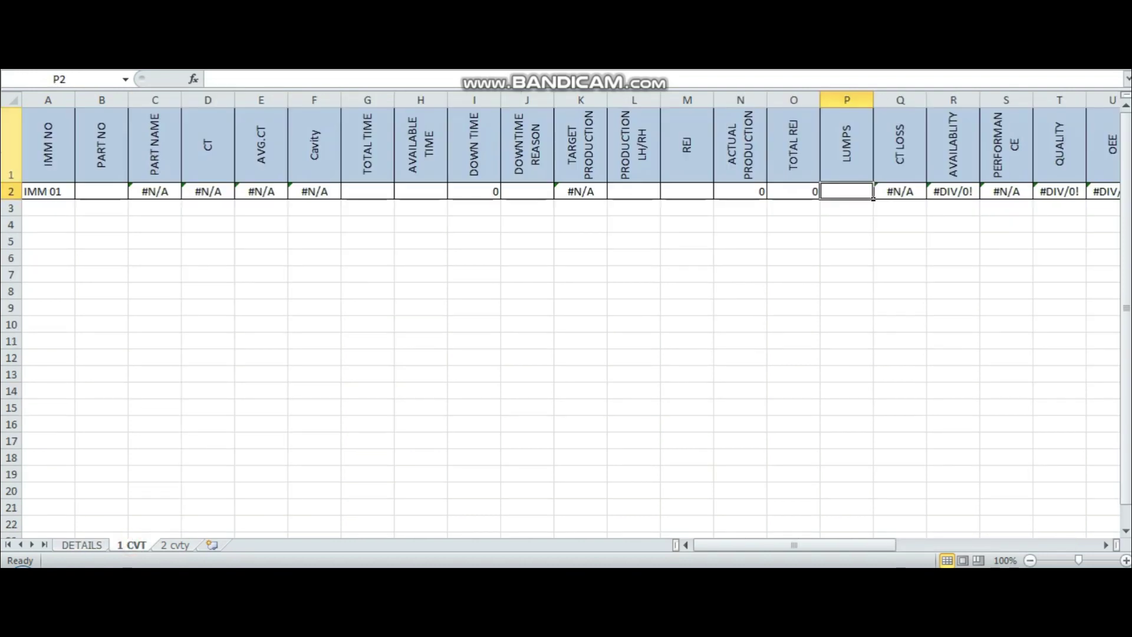
click(105, 195)
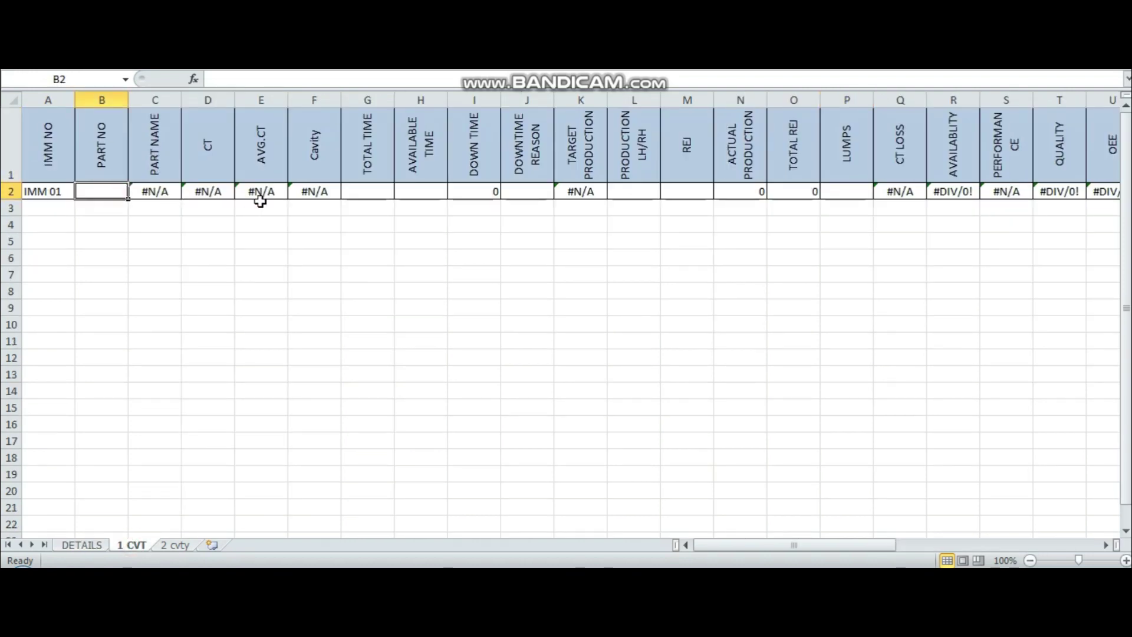
text(1)
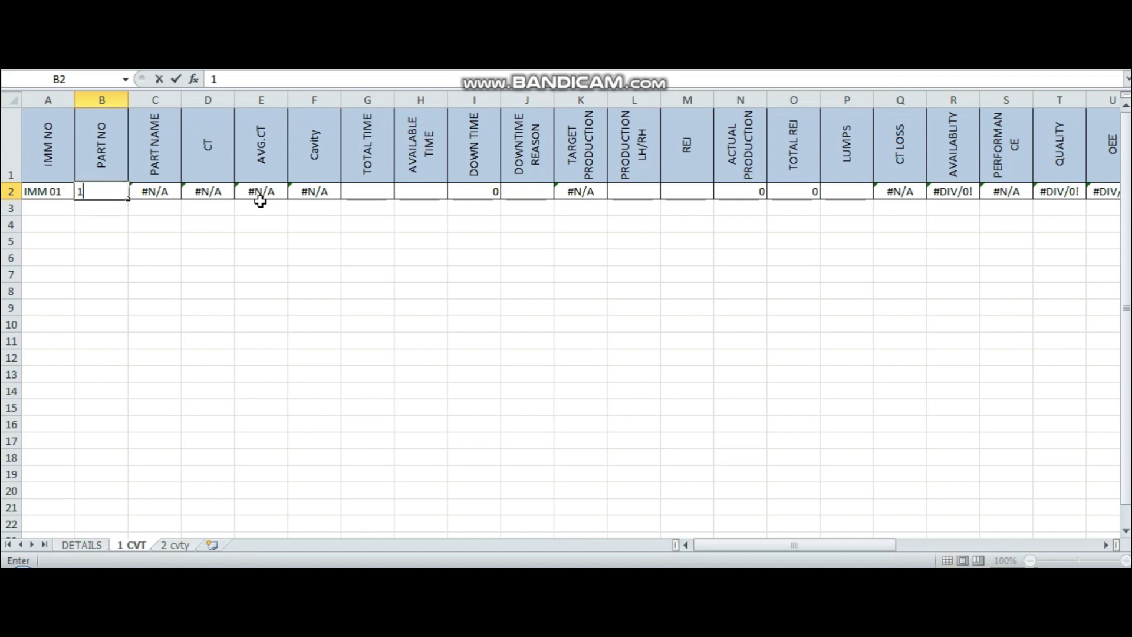
key(Tab)
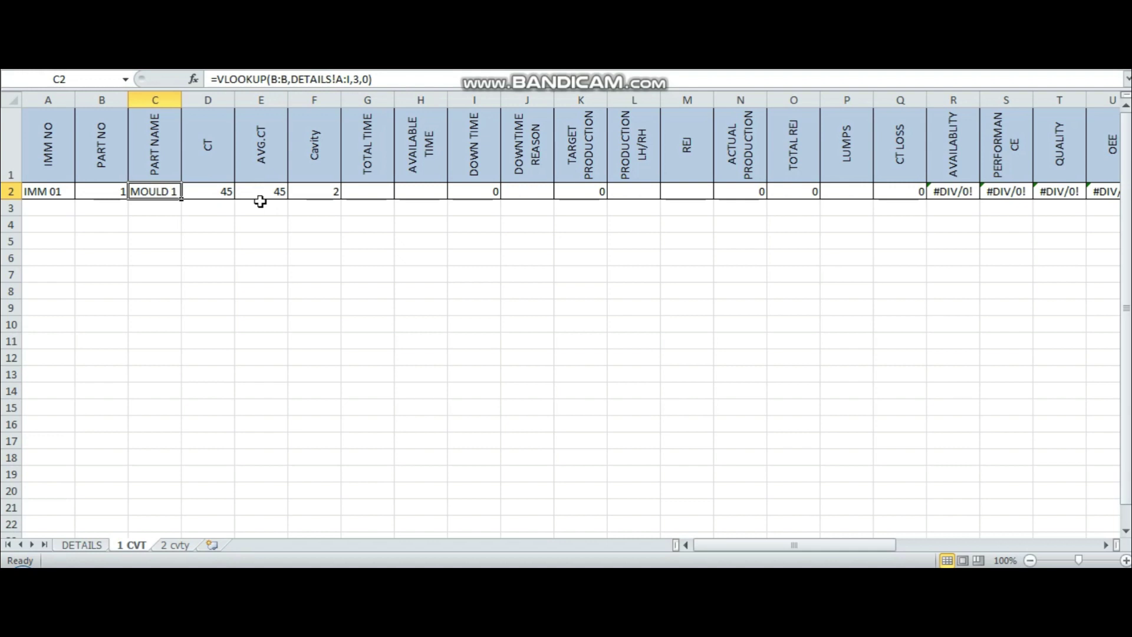
key(Right)
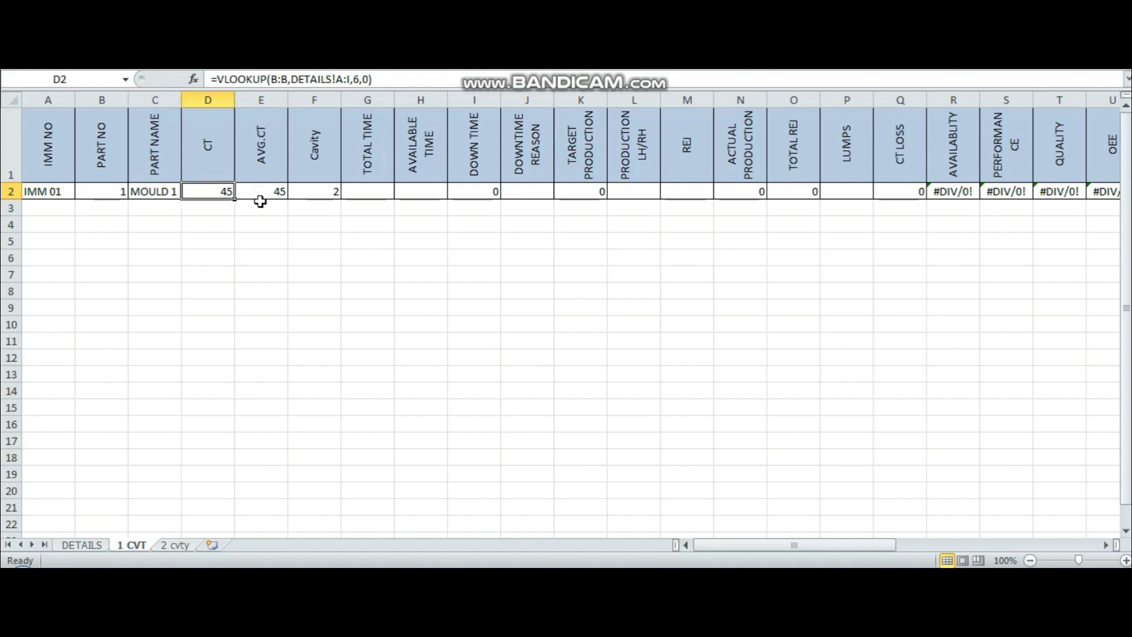
key(Right)
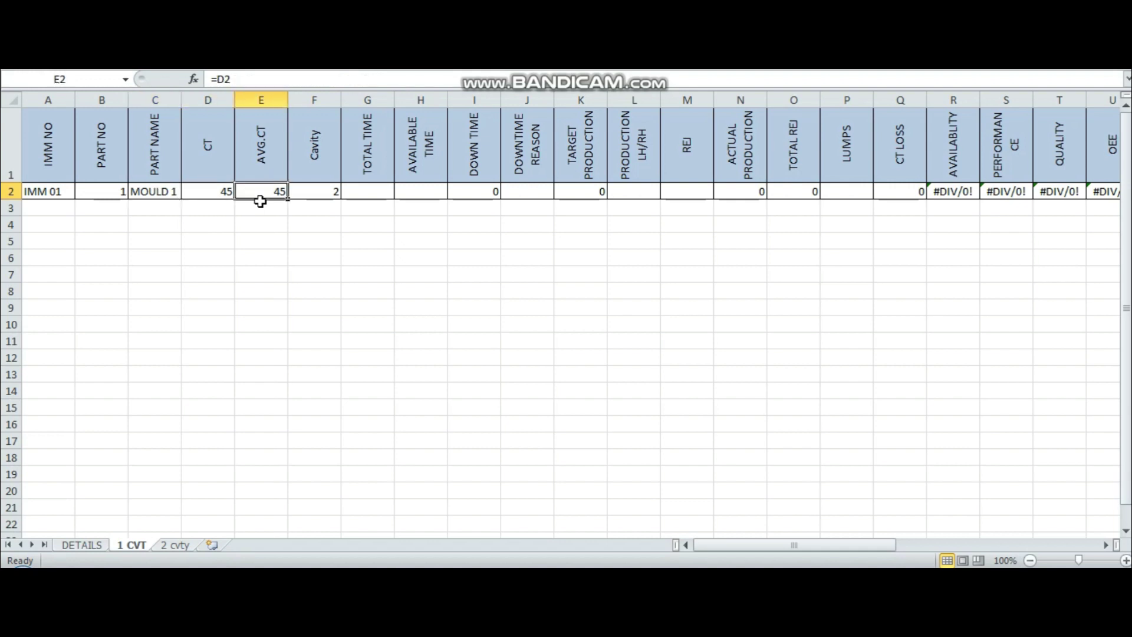
key(Right)
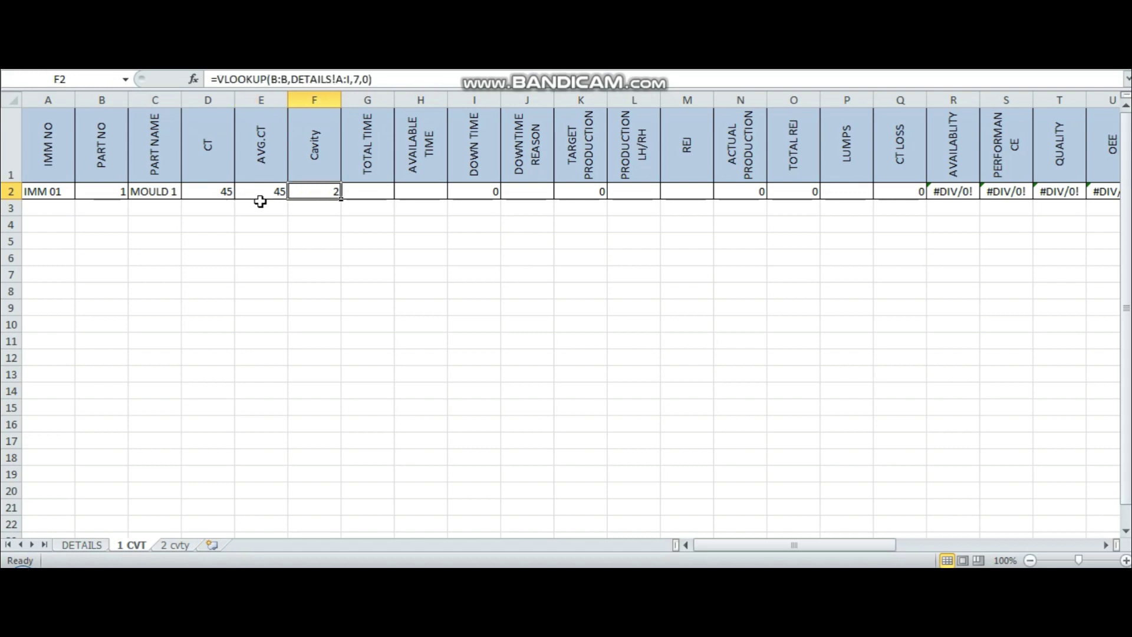
key(Right)
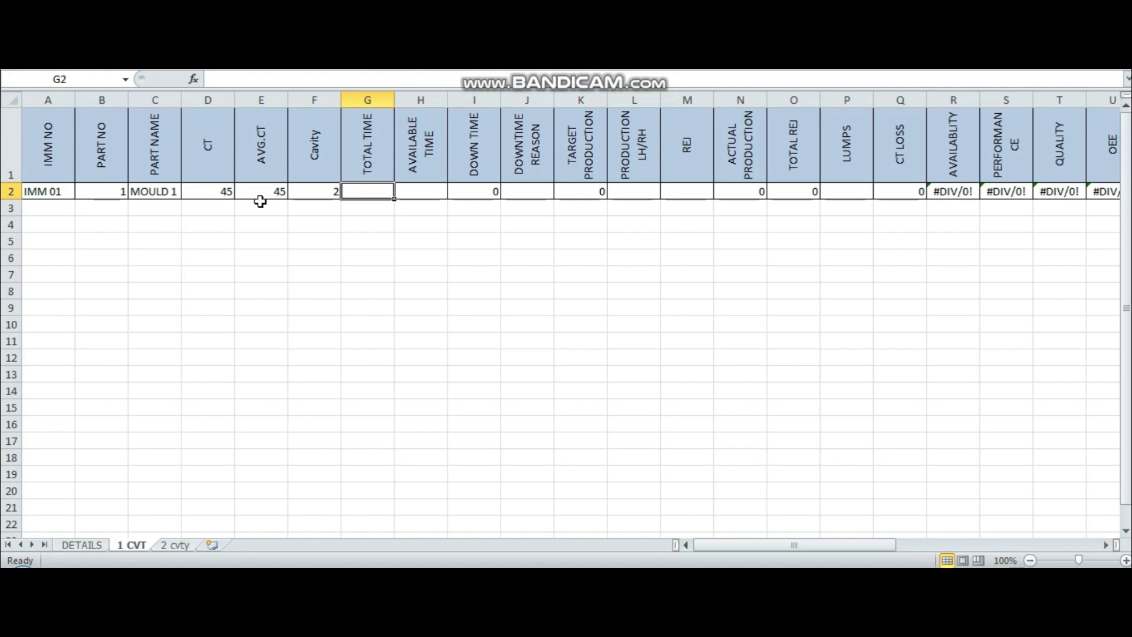
- Enter total time 480 and available time 420 for IMM 01 in G2:H2
text(480)
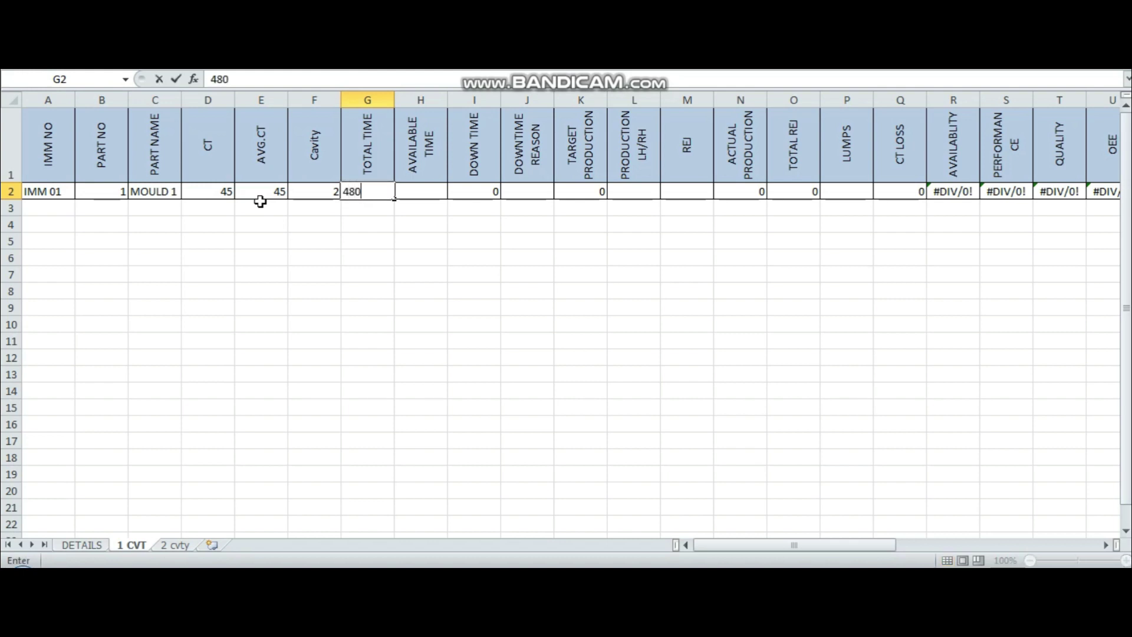
key(Right)
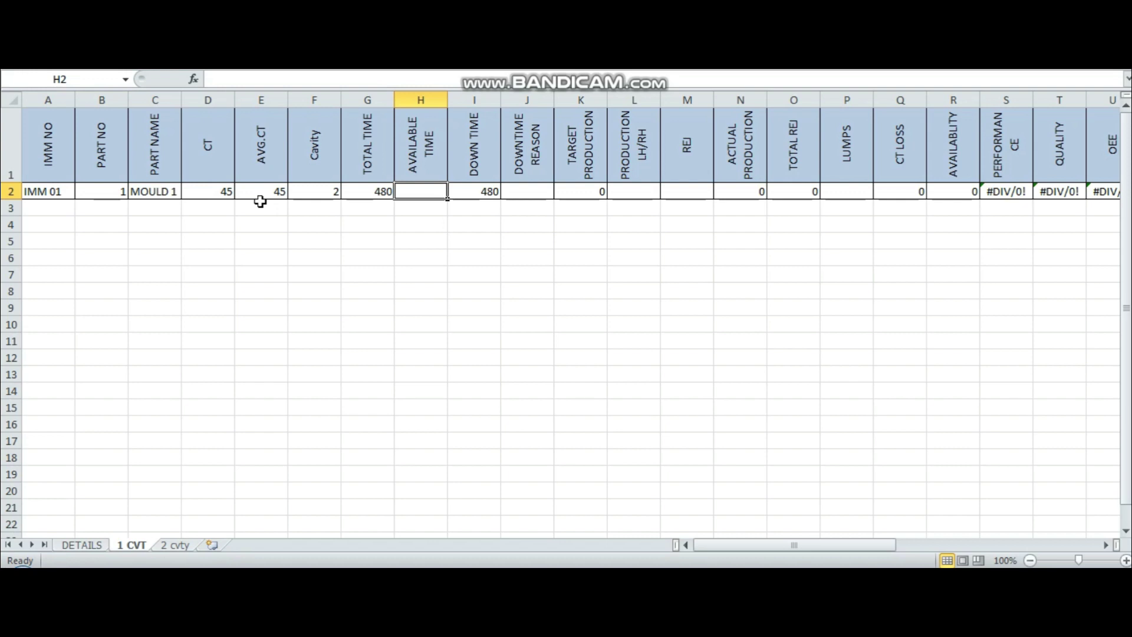
text(4)
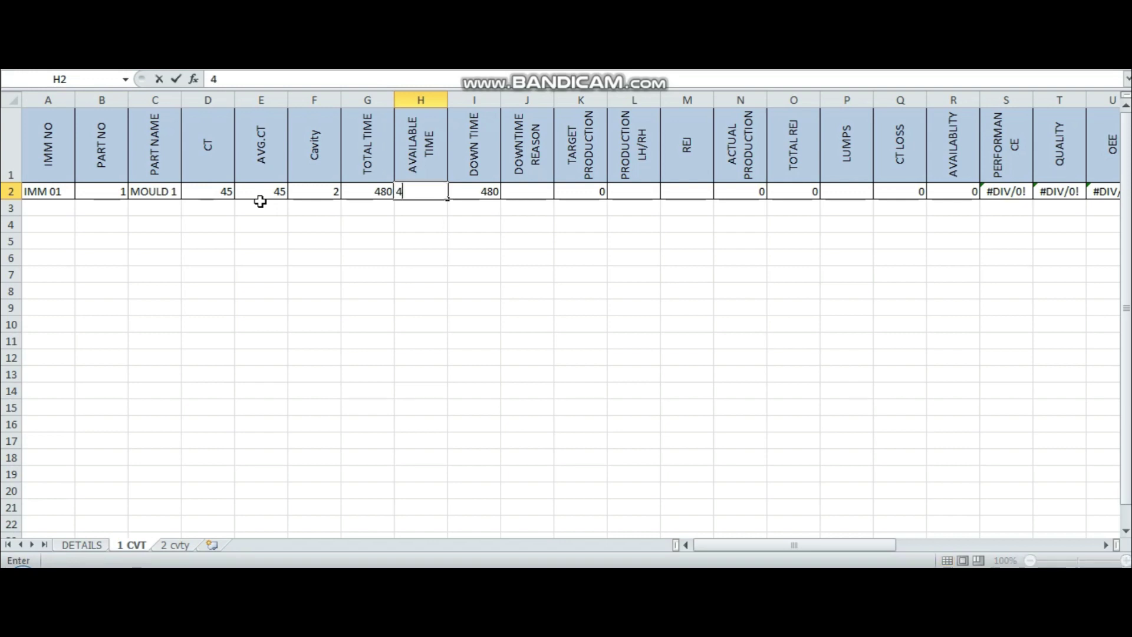
text(20)
key(Tab)
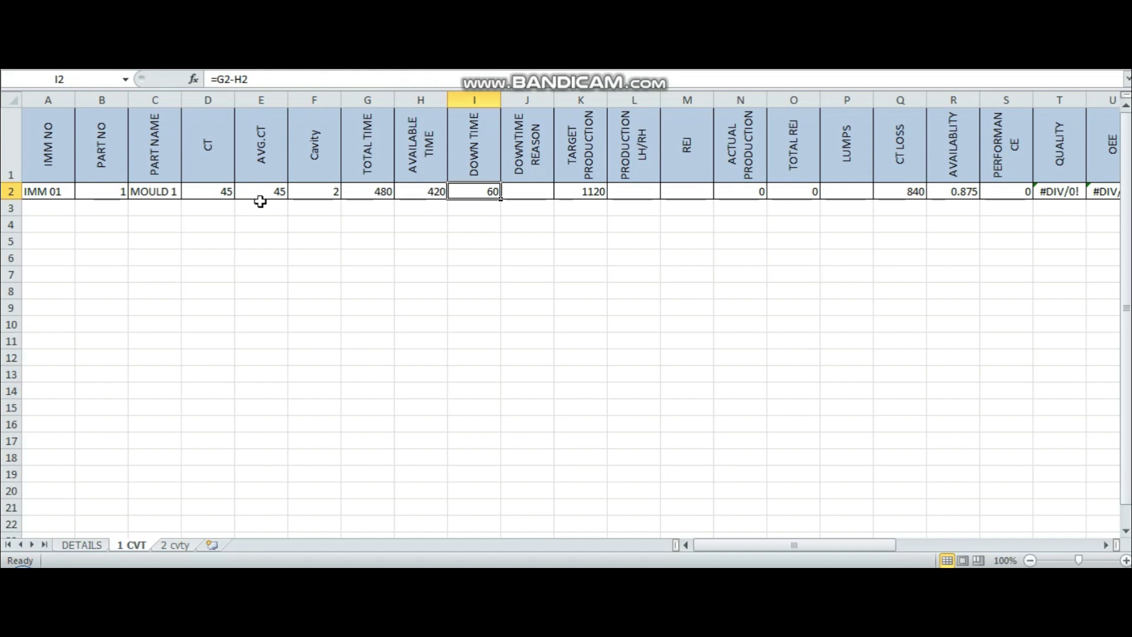
key(Tab)
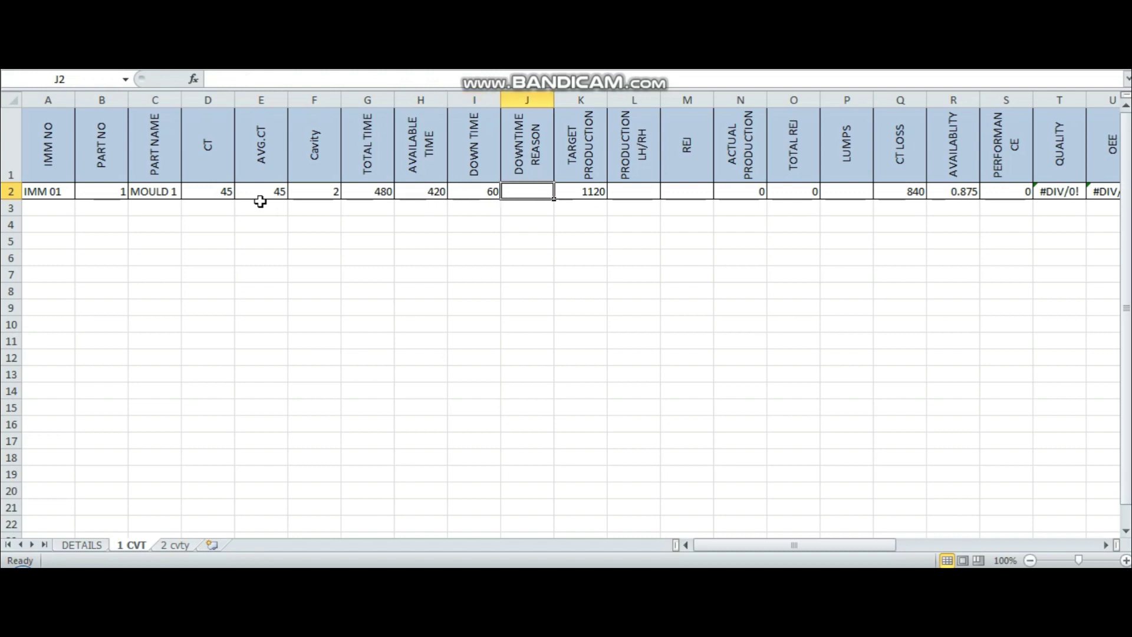
- Inspect the unchanged target production formula in K2, which now gives 1120
key(Tab)
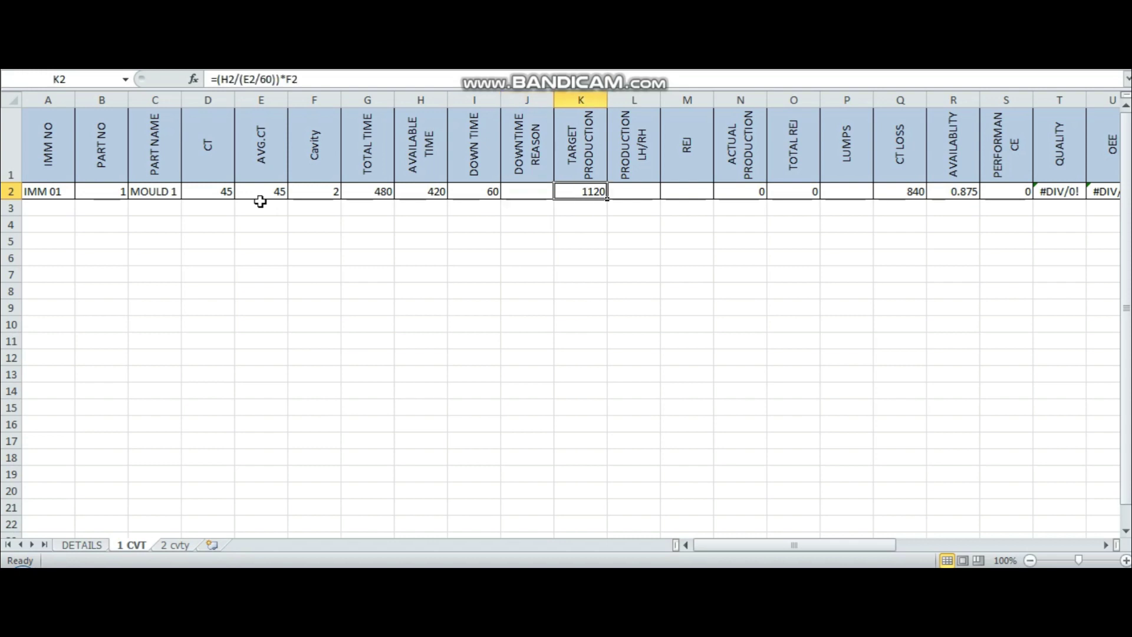
key(Tab)
key(shift+Tab)
double_click(595, 192)
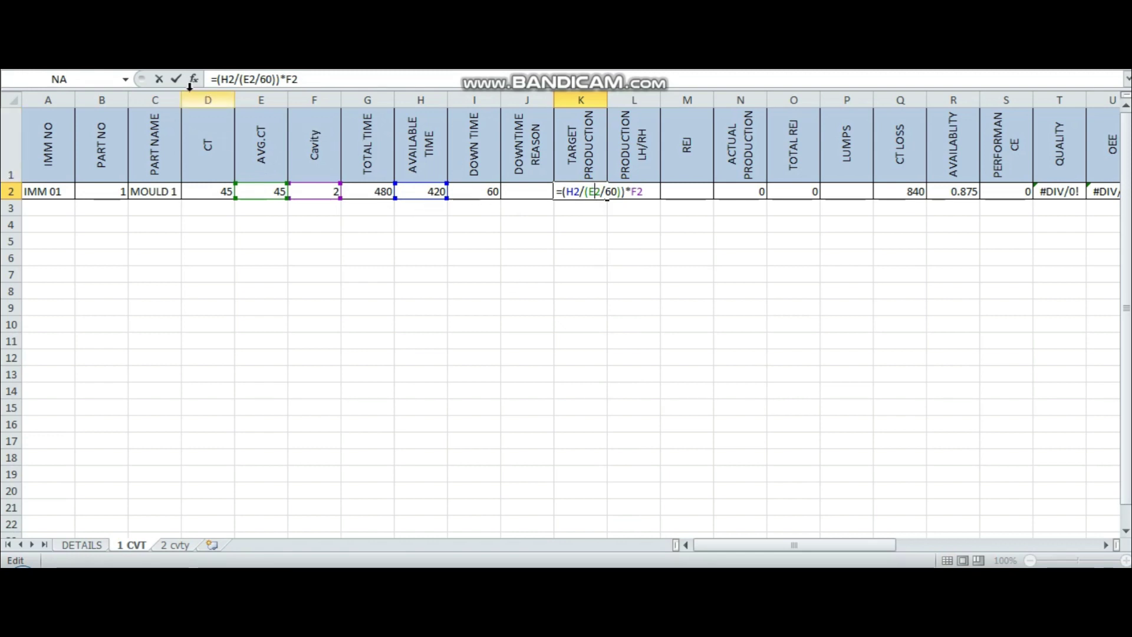
click(682, 192)
click(643, 194)
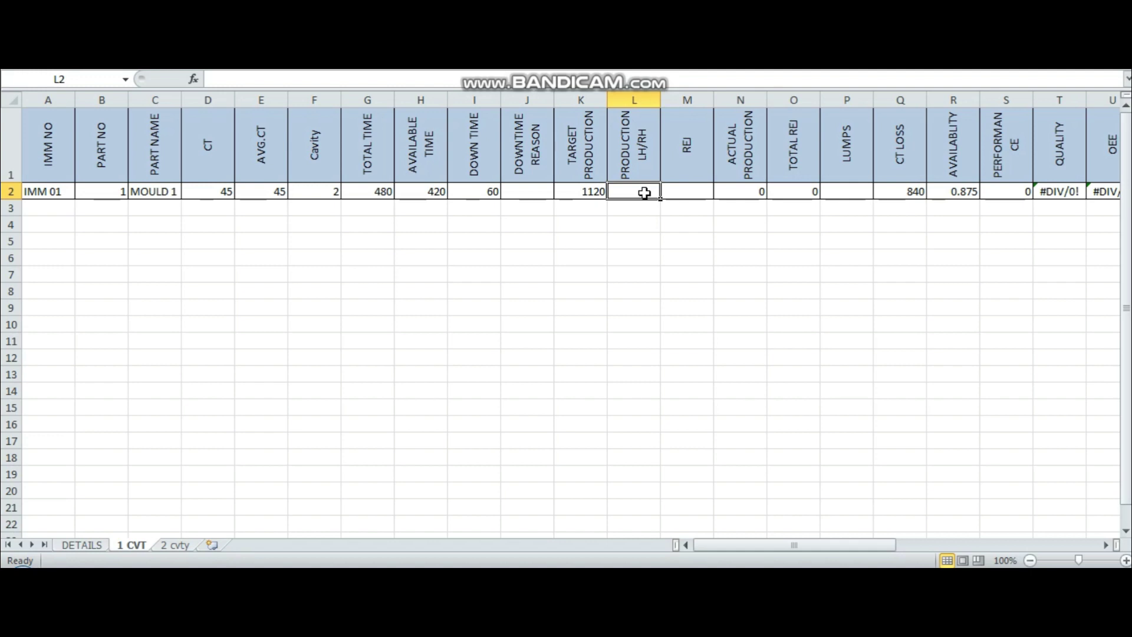
- Enter production 1100, rejects 30 and lumps 5 for IMM 01 in L2, M2 and P2
text(1100)
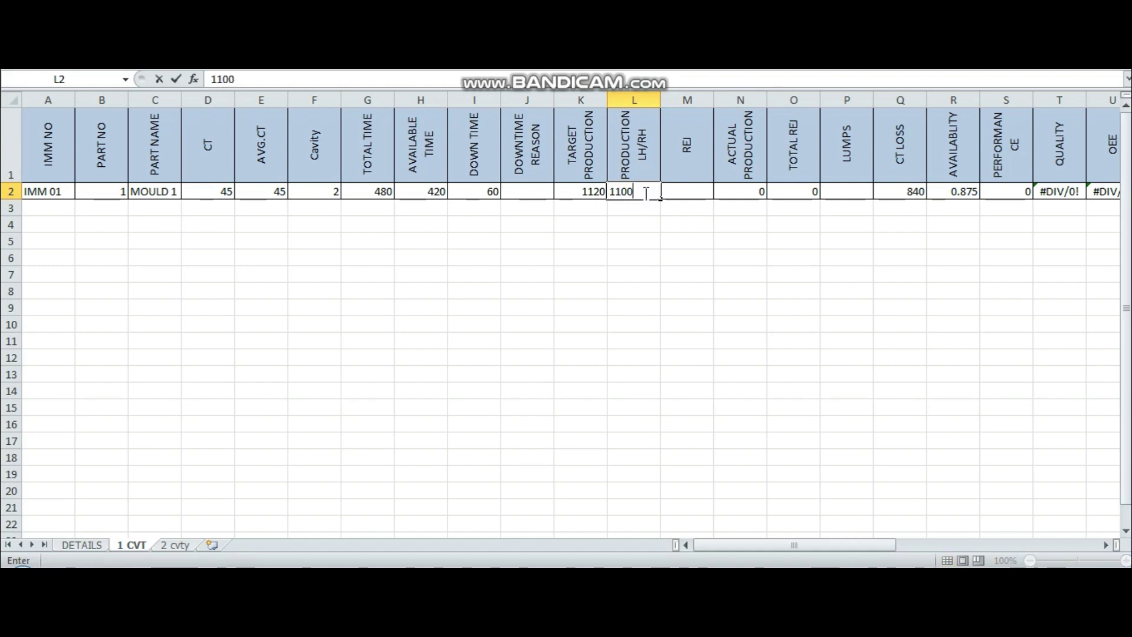
key(Tab)
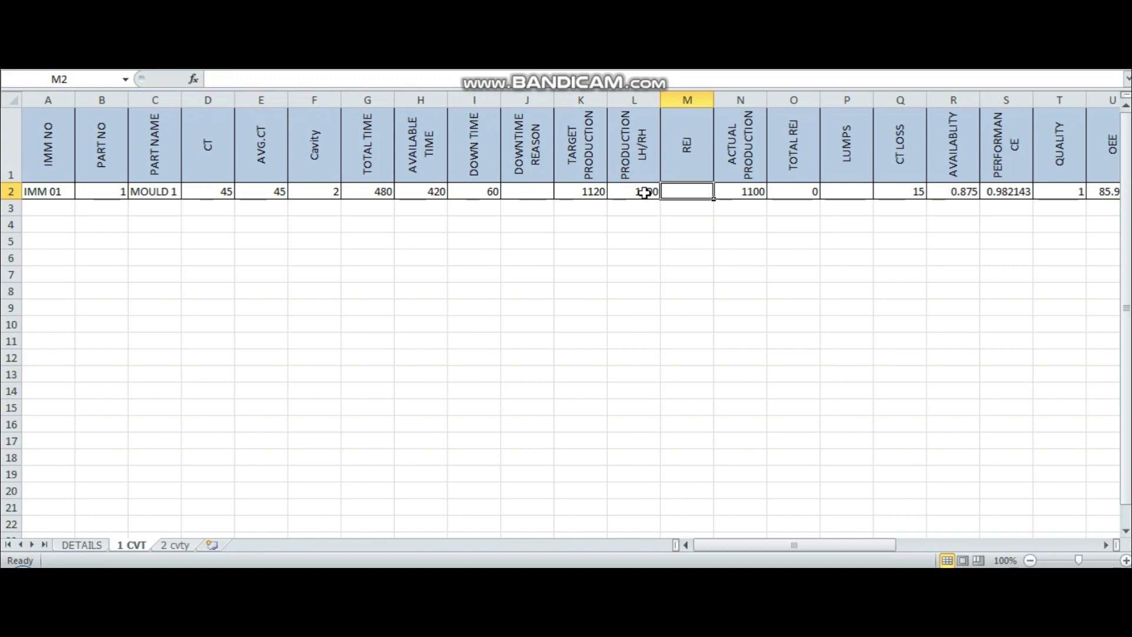
click(913, 186)
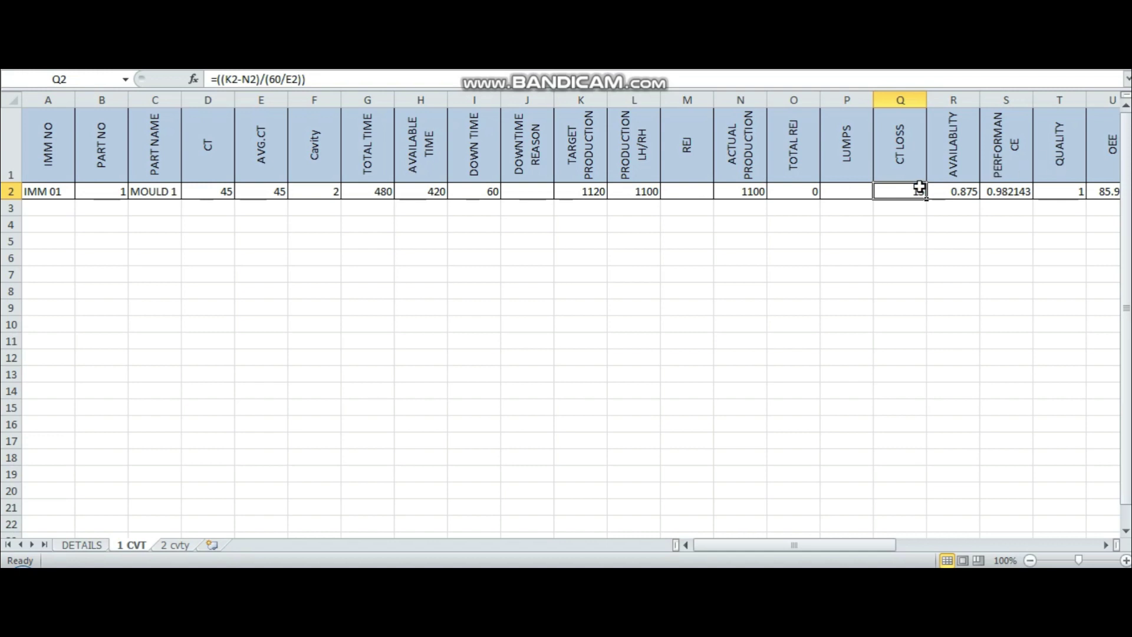
click(684, 191)
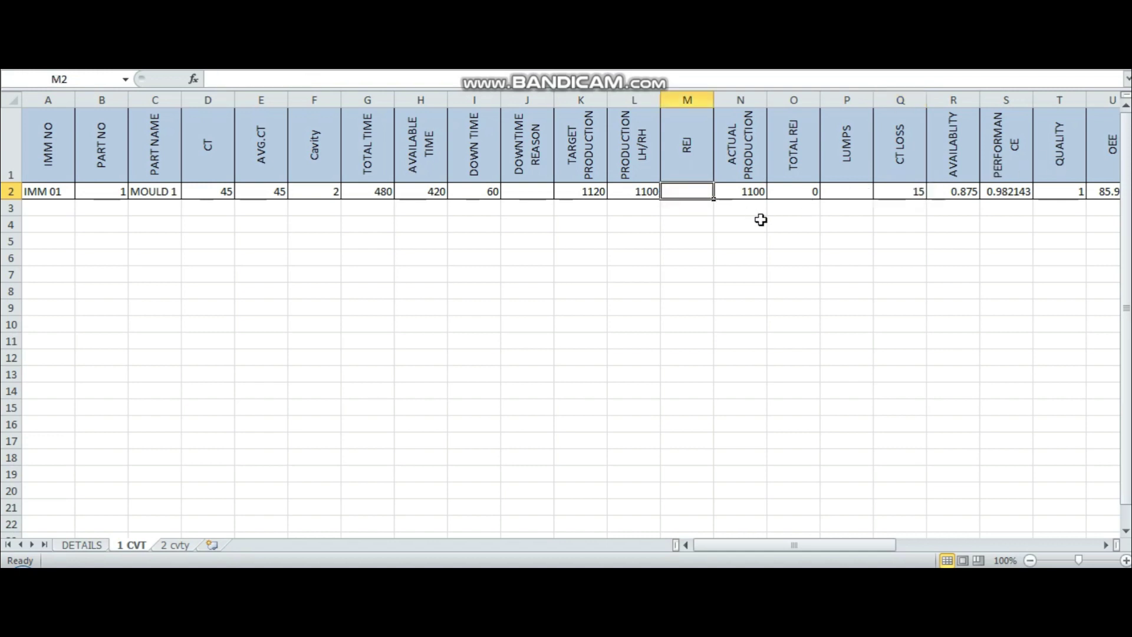
text(30)
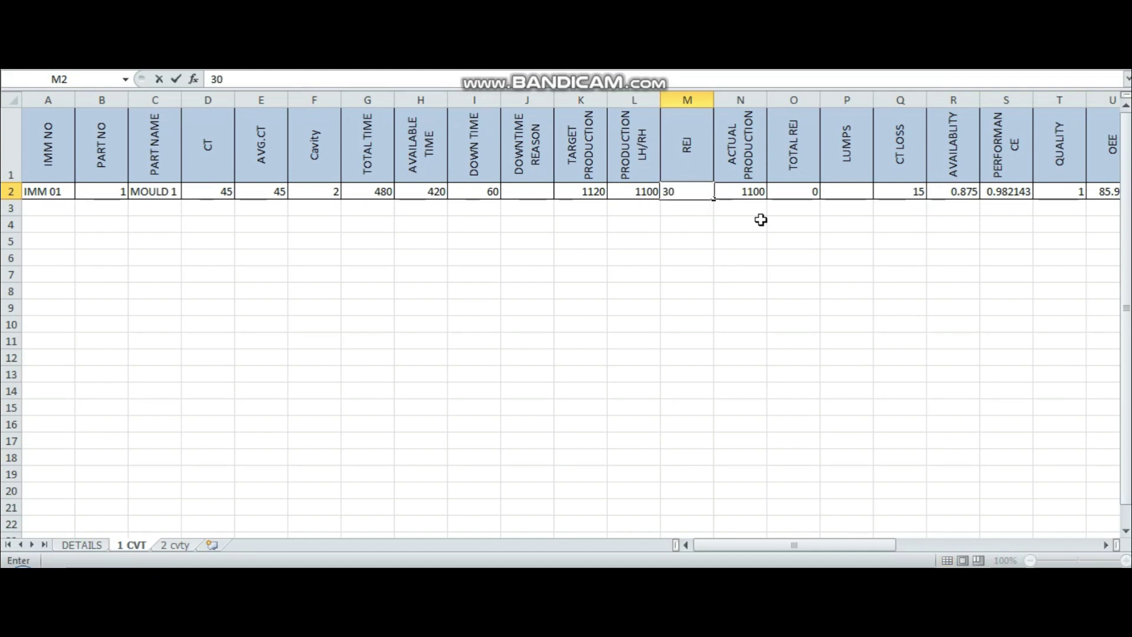
key(Tab)
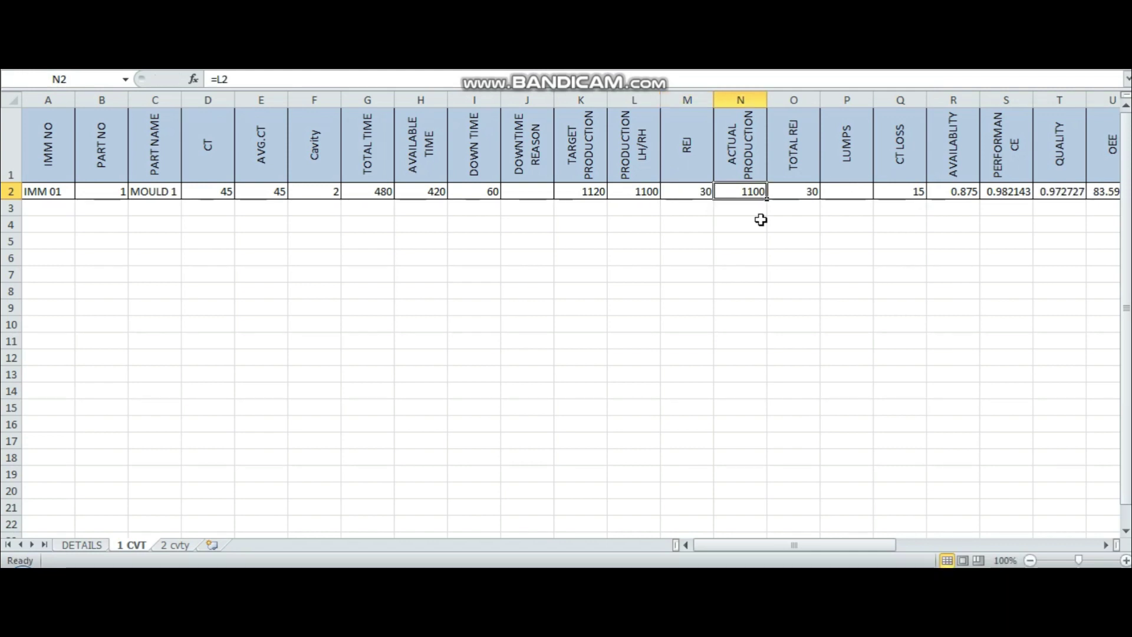
key(Tab)
key(Tab)
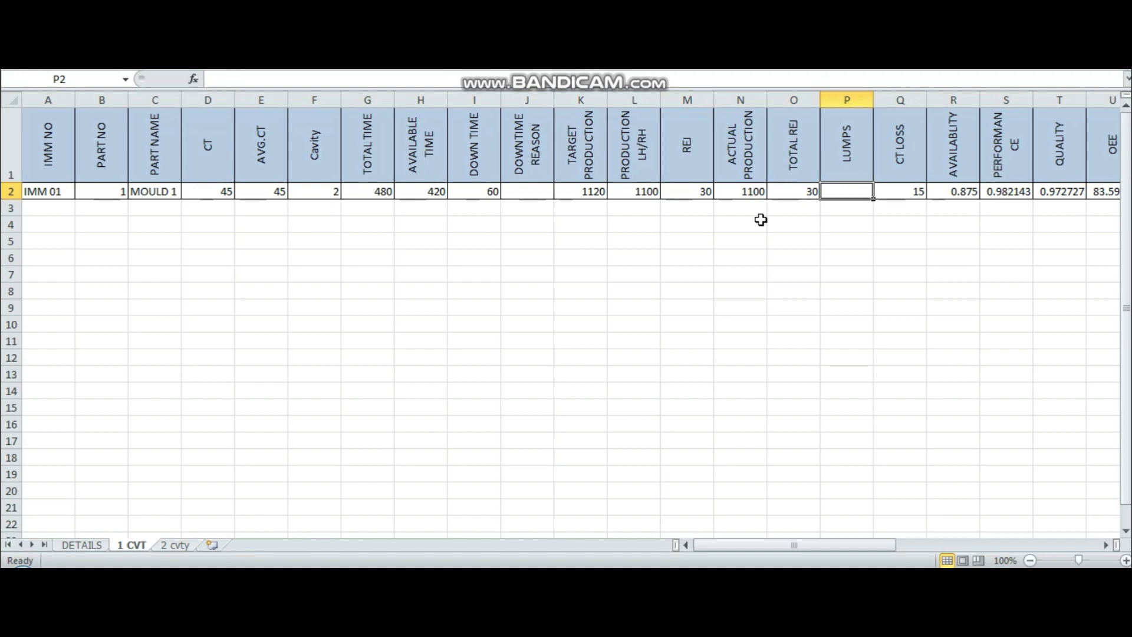
key(Left)
key(Right)
text(5)
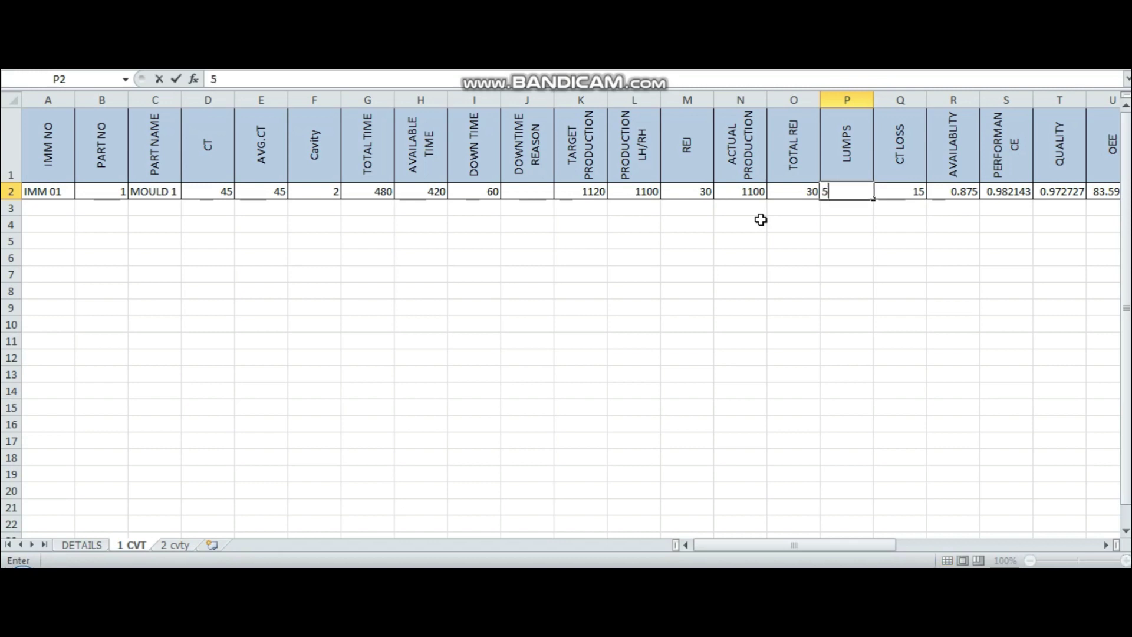
key(Tab)
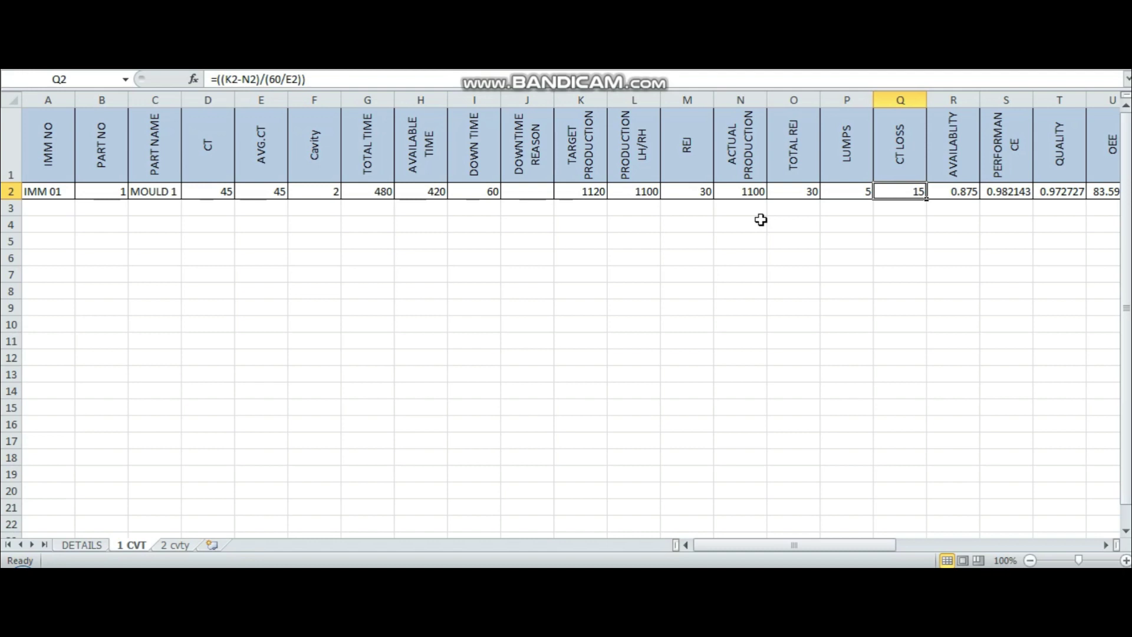
- Review the CT loss, availability, performance, quality and OEE formulas, with OEE 83.59375
key(Left)
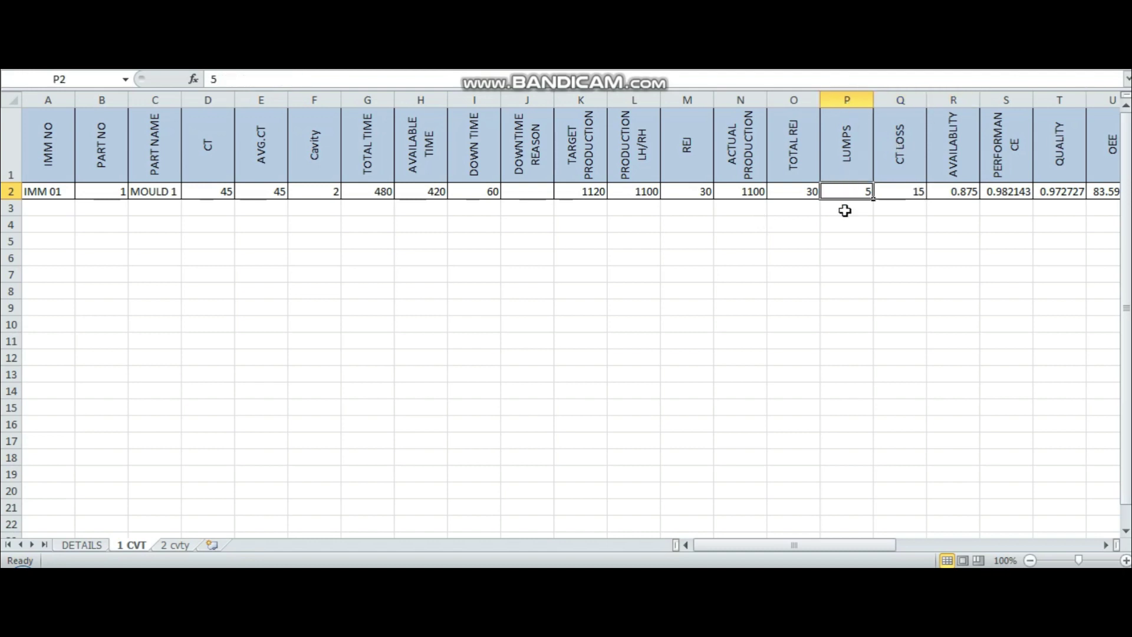
key(Right)
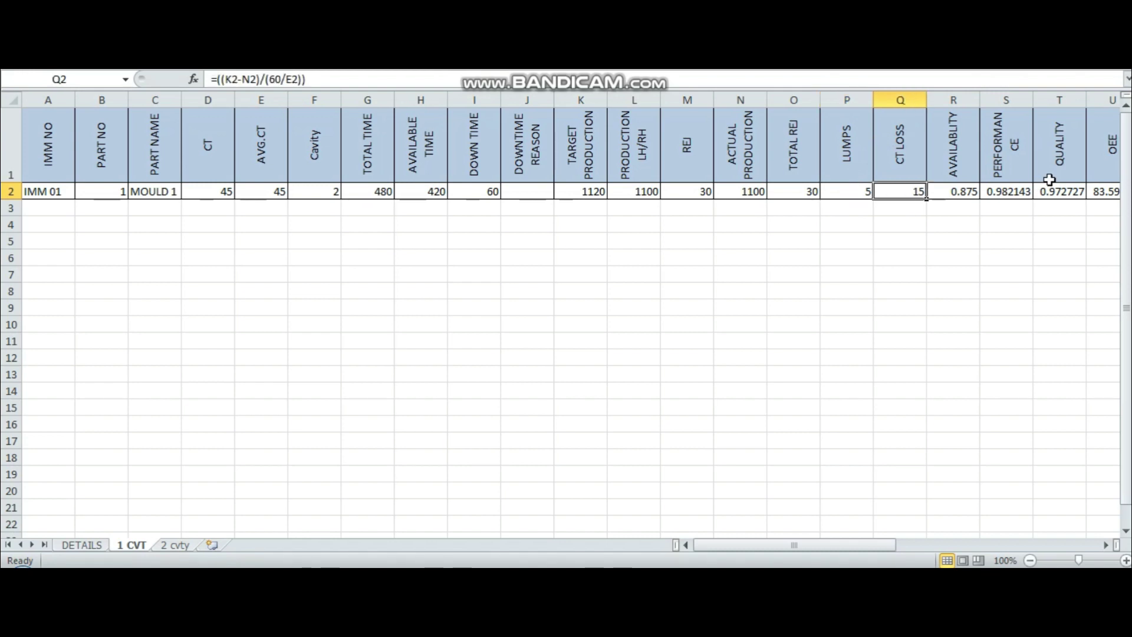
key(Right)
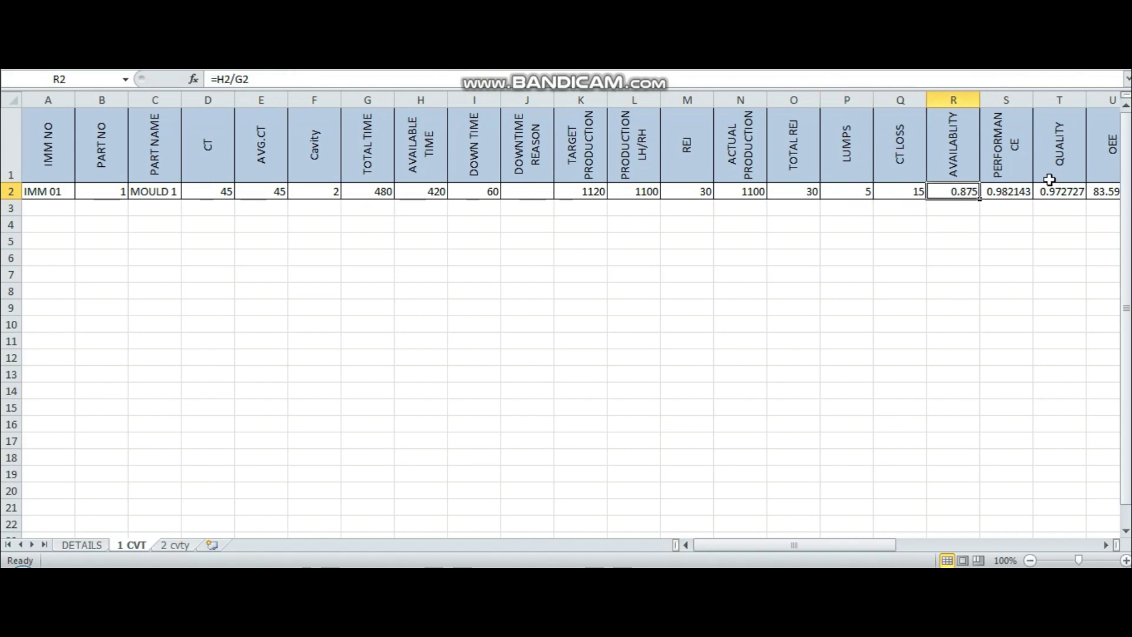
key(Right)
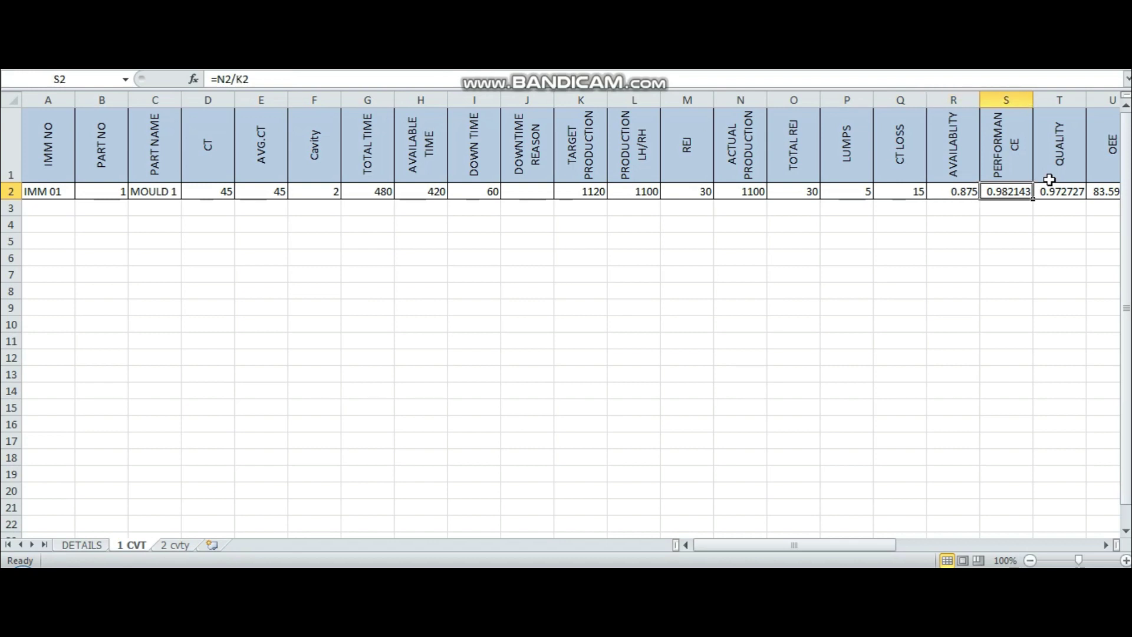
key(Right)
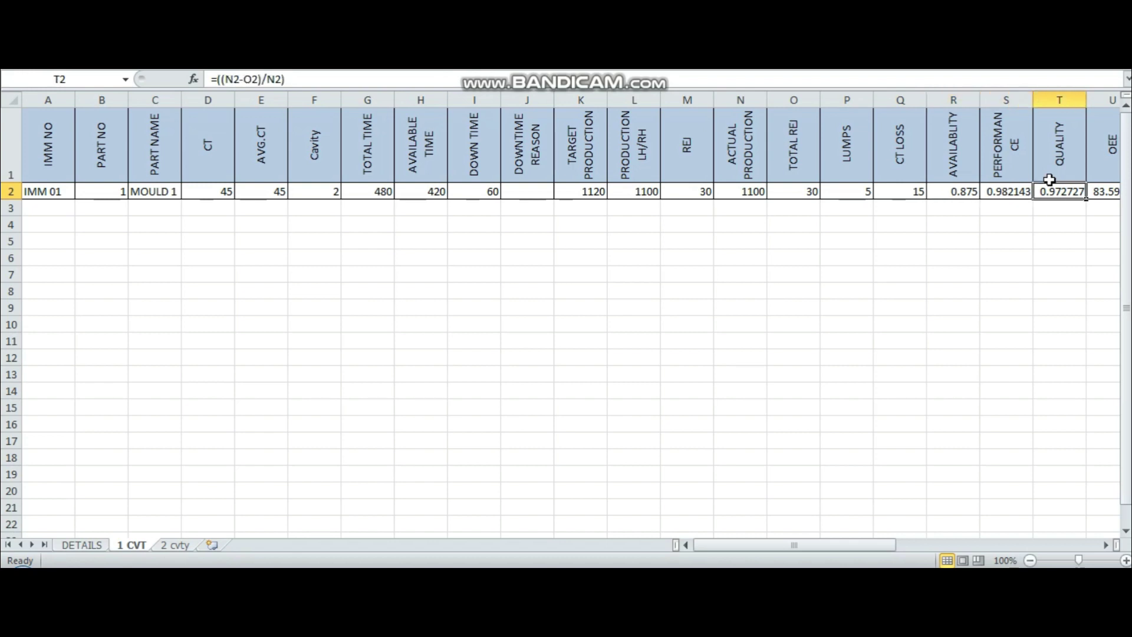
key(Right)
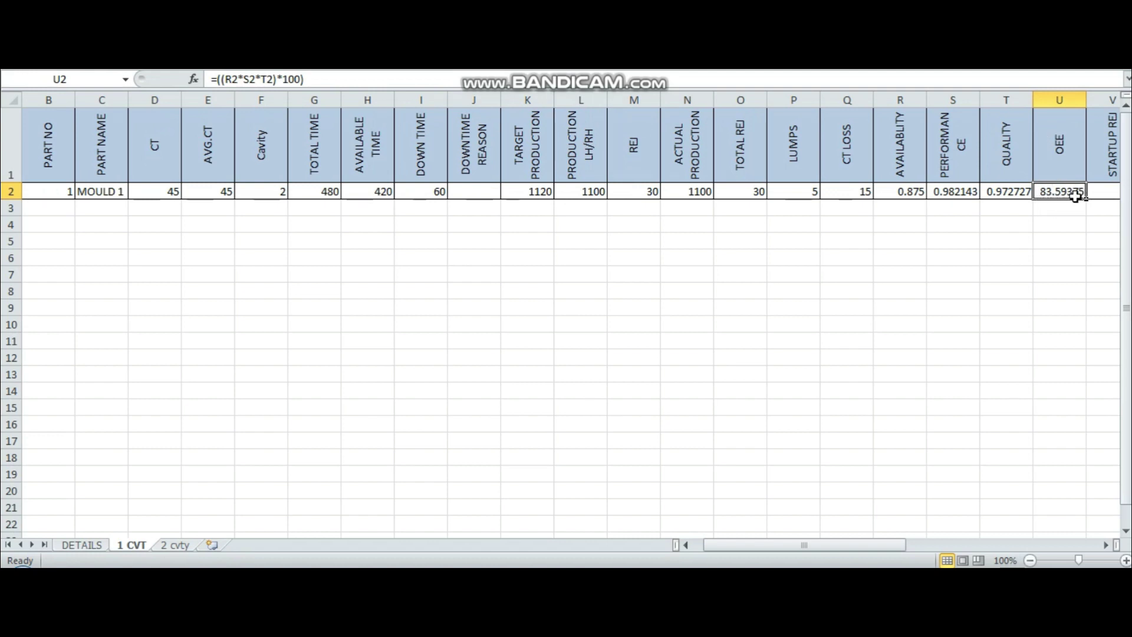
key(Left)
key(Left)
key(Left)
key(Left)
key(Left)
key(Left)
key(Left)
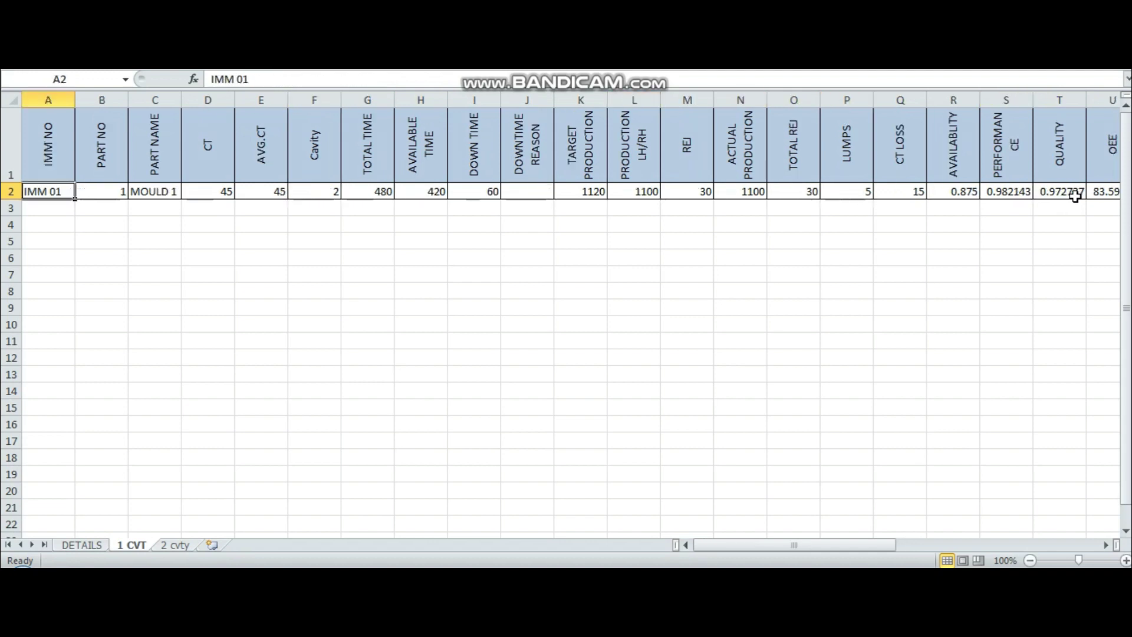
key(Right)
key(Right)
key(Right)
key(Right)
key(Right)
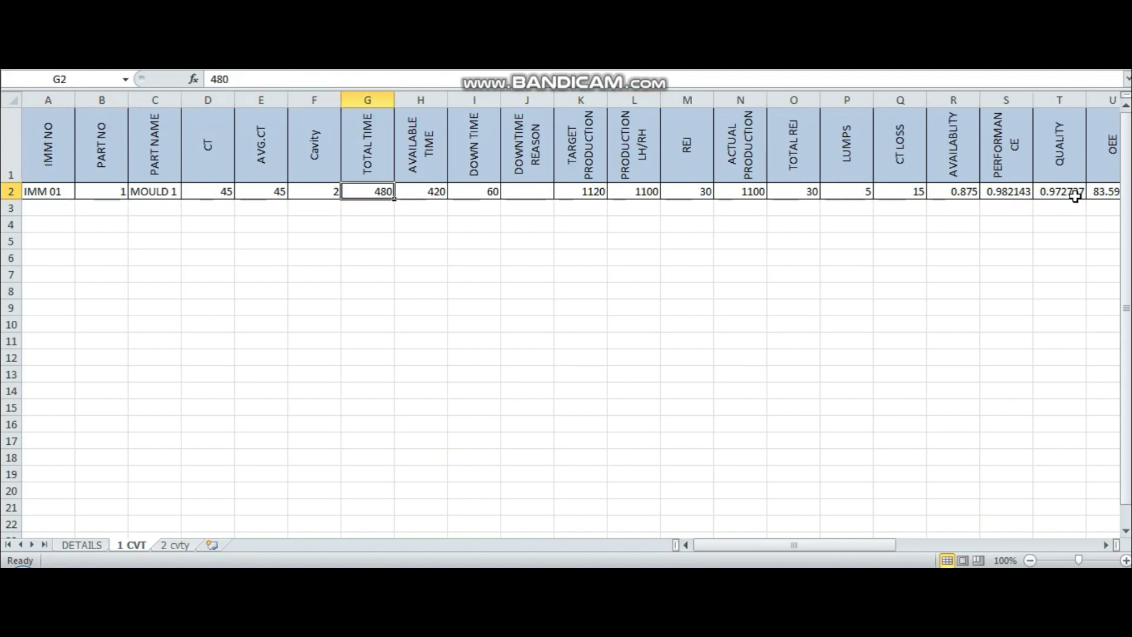
key(Right)
key(Right)
key(Right)
key(Right)
key(Right)
key(Right)
key(Right)
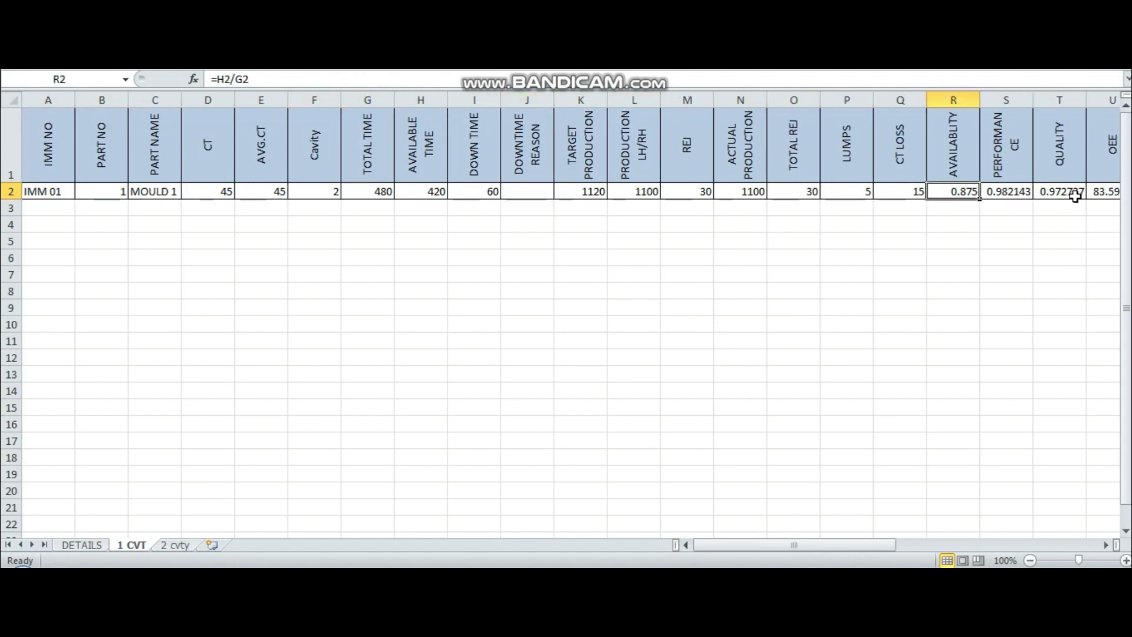
key(Right)
key(Right)
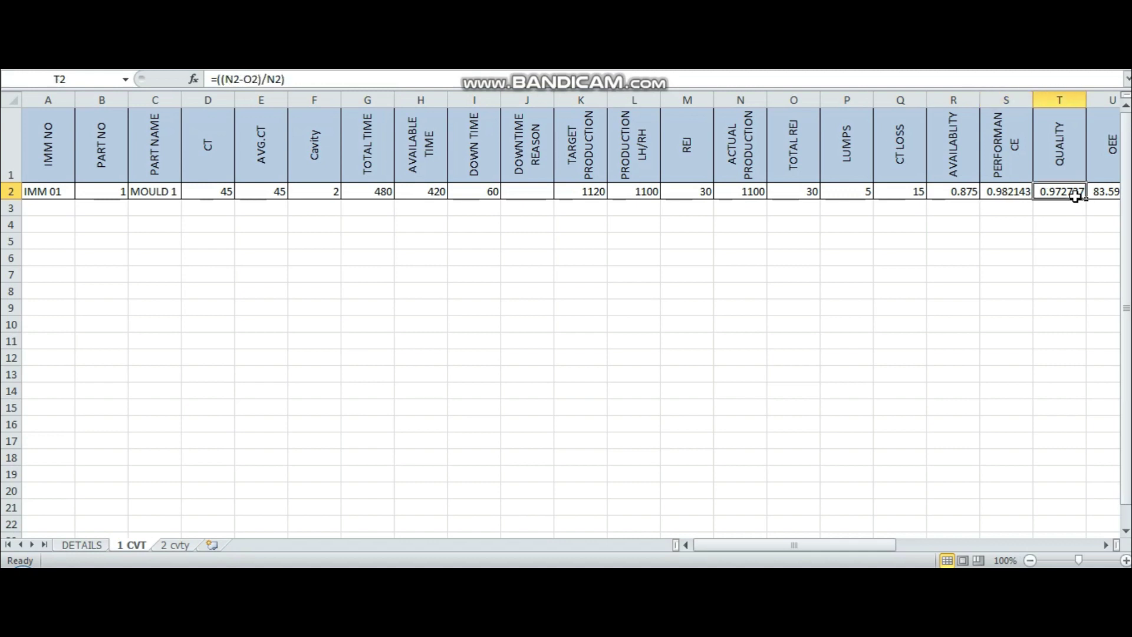
key(Right)
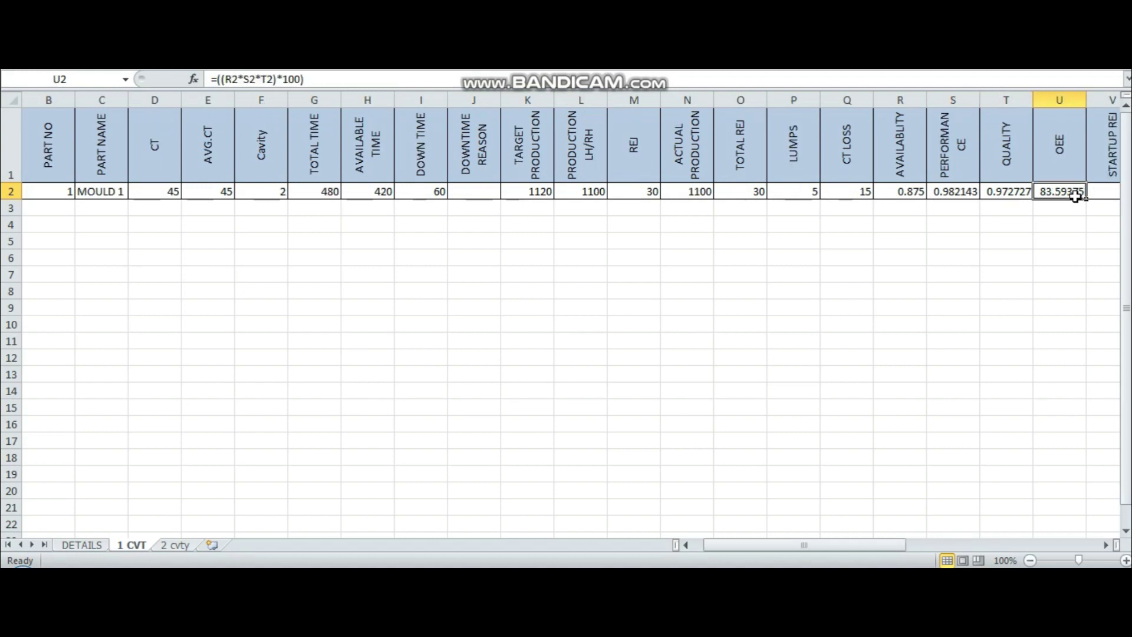
key(Right)
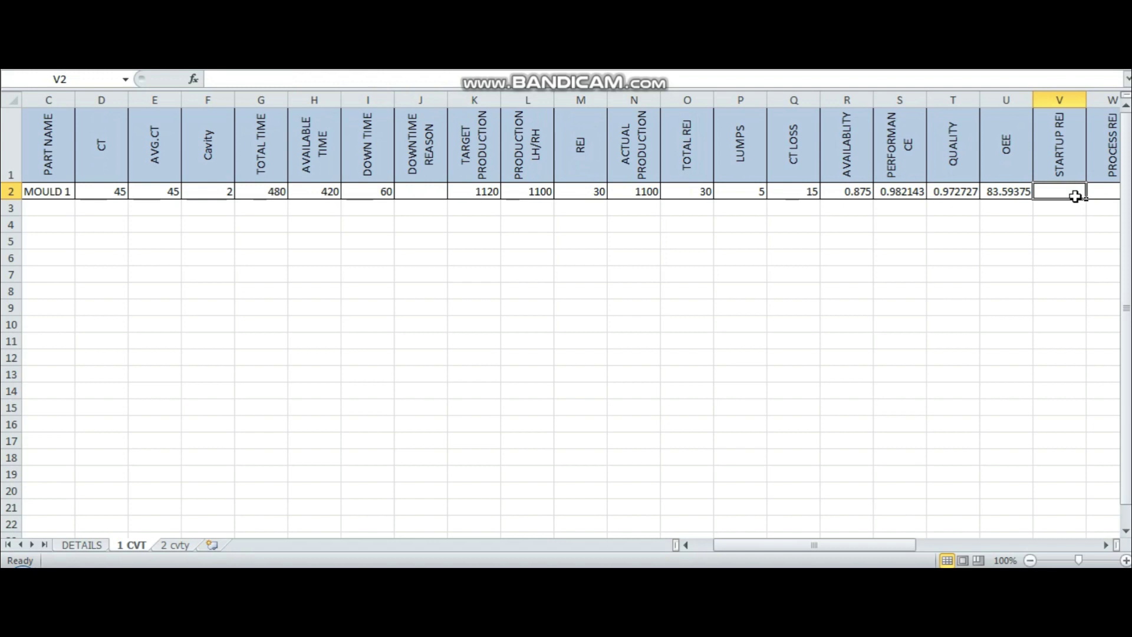
key(Right)
key(Right)
key(Right)
key(Right)
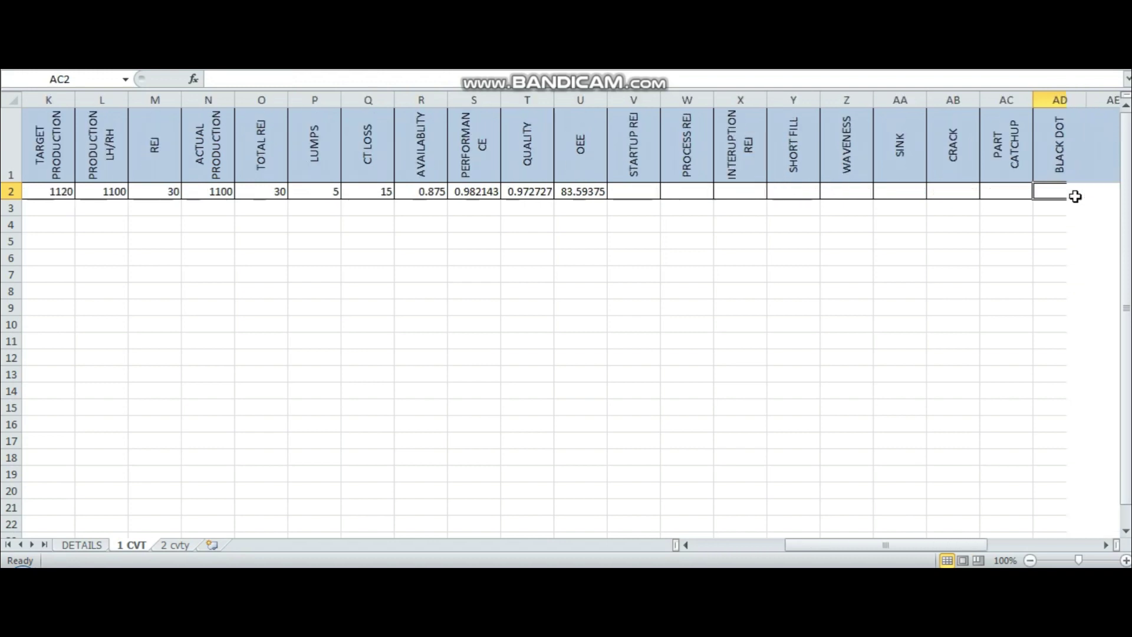
key(Right)
key(Right)
key(Right)
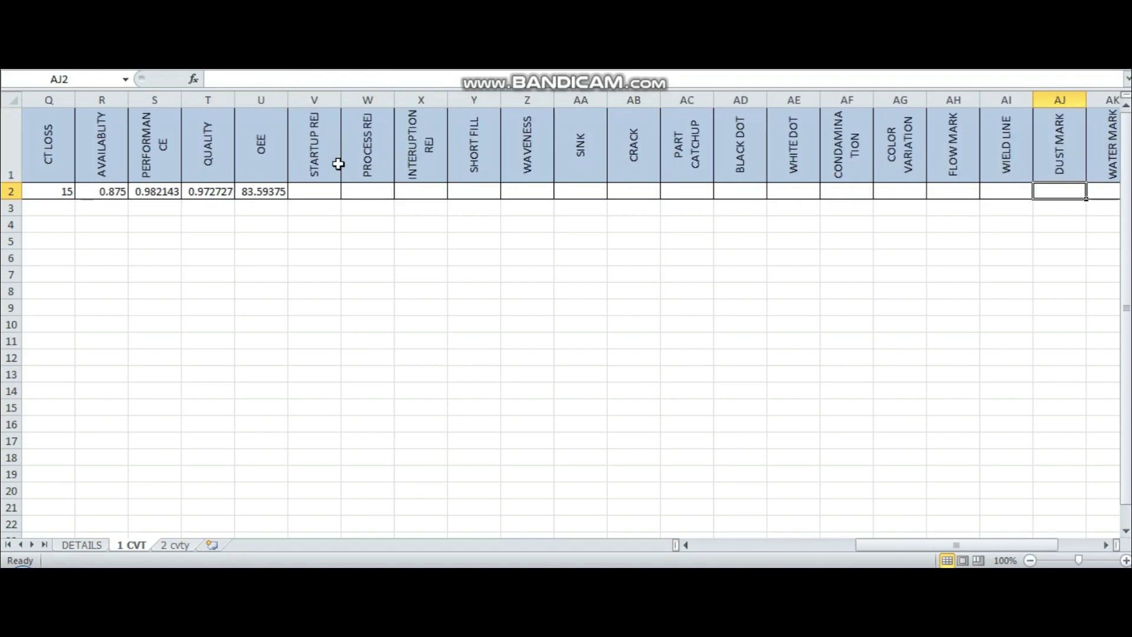
click(329, 162)
mouse_move(329, 163)
mouse_down()
mouse_move(324, 186)
mouse_move(420, 190)
mouse_up()
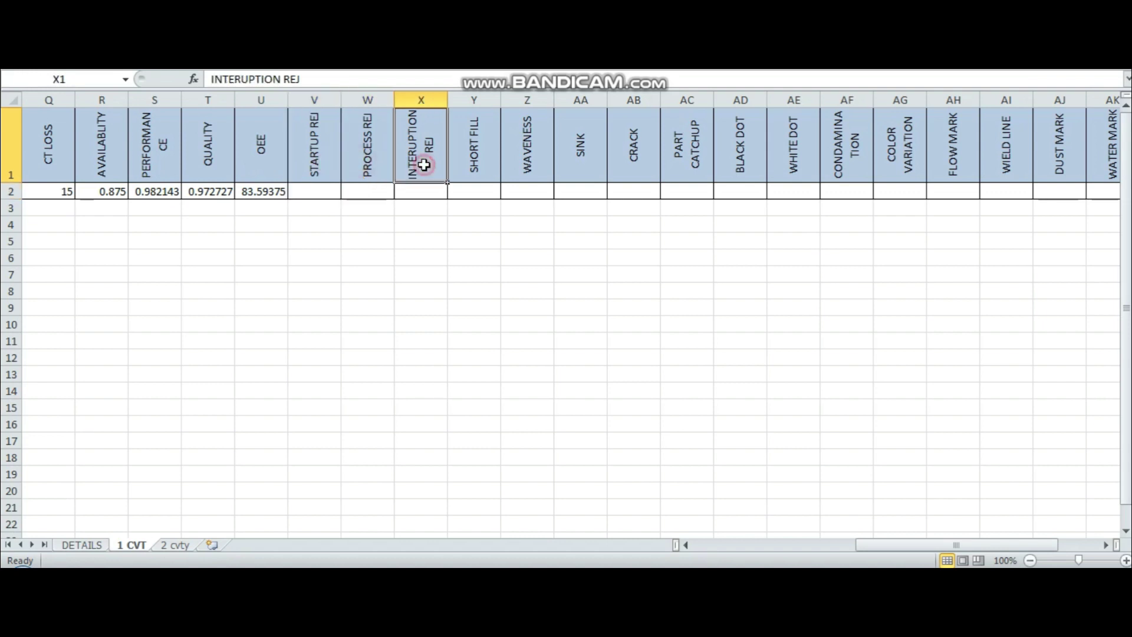
drag(318, 126, 437, 190)
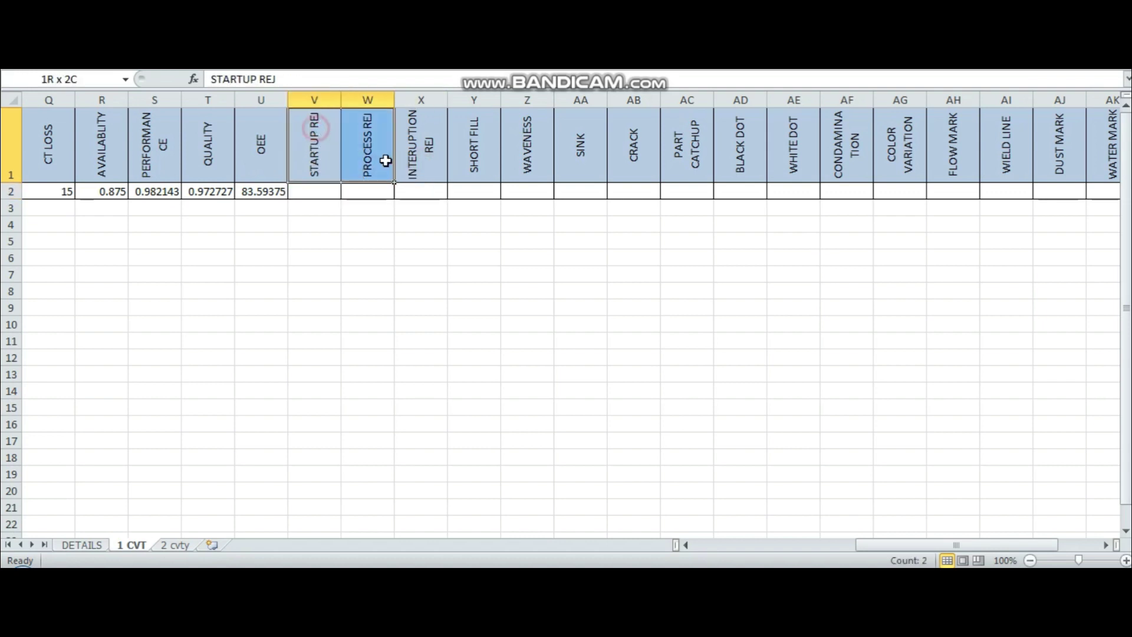
drag(493, 147, 1120, 195)
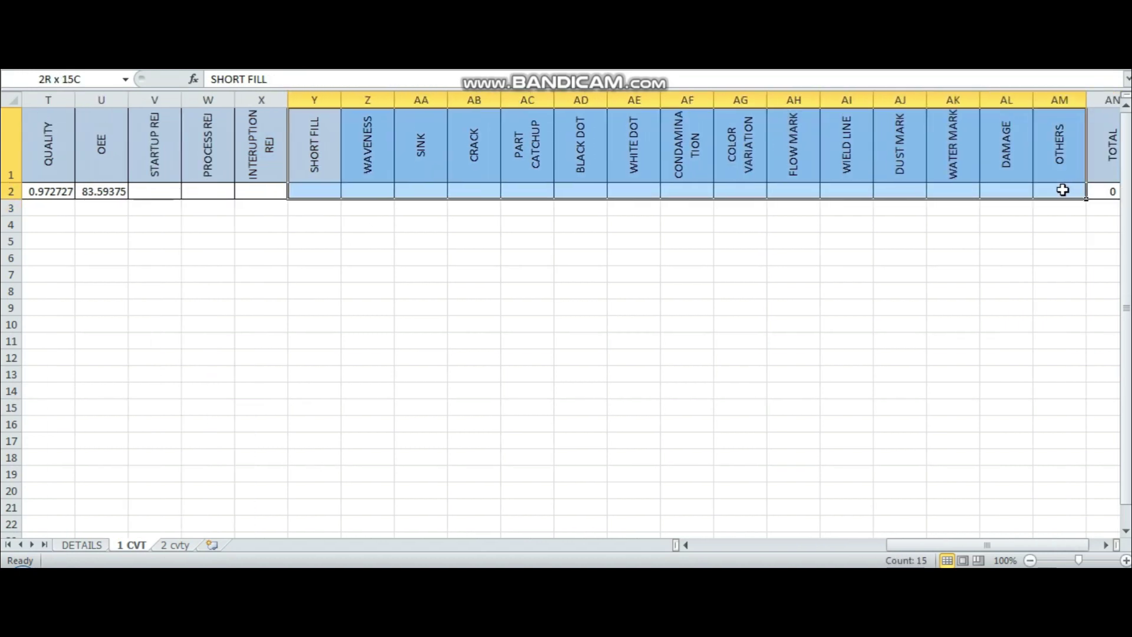
drag(1120, 195, 1034, 192)
drag(969, 544, 748, 560)
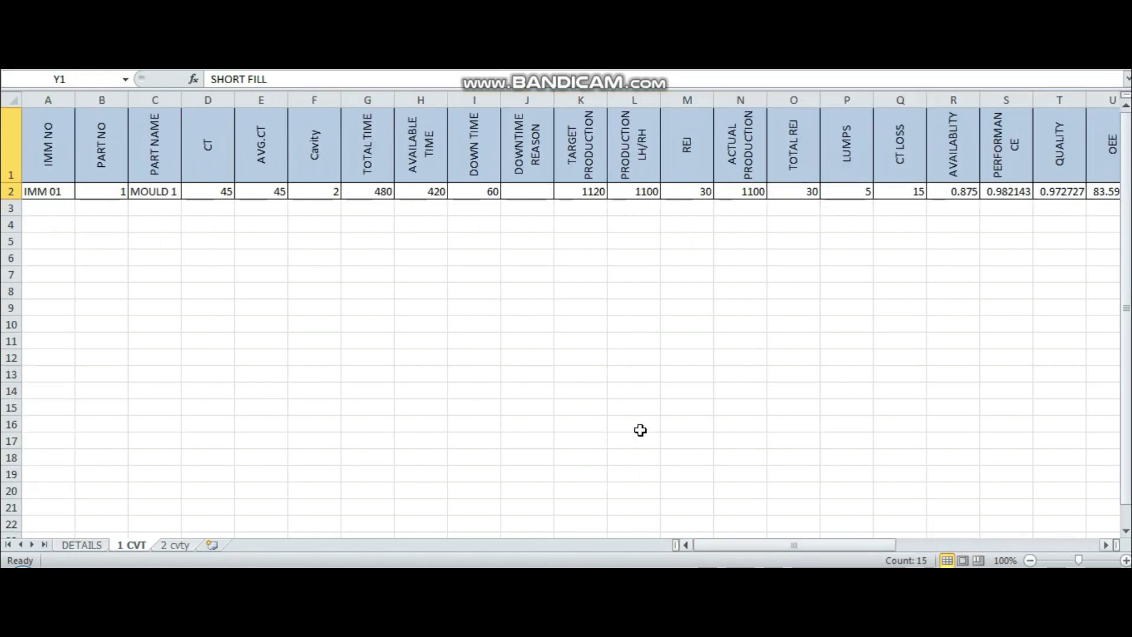
click(604, 380)
- On 2 cvty, enter part number 1 in C6 and C7 for IMM 01
click(174, 544)
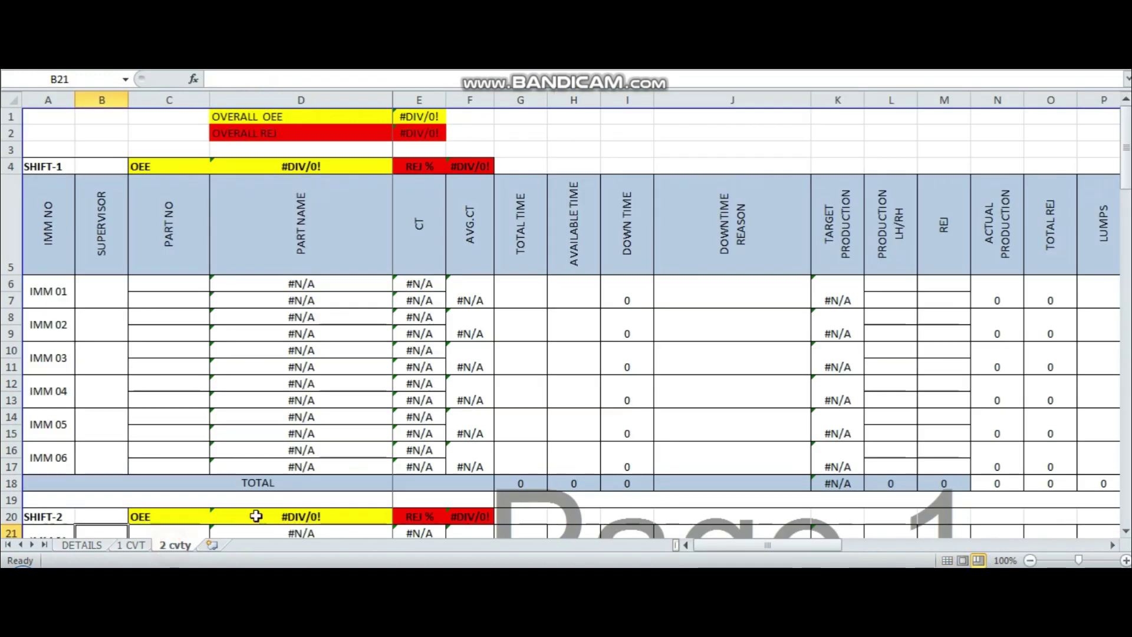
click(320, 286)
click(101, 290)
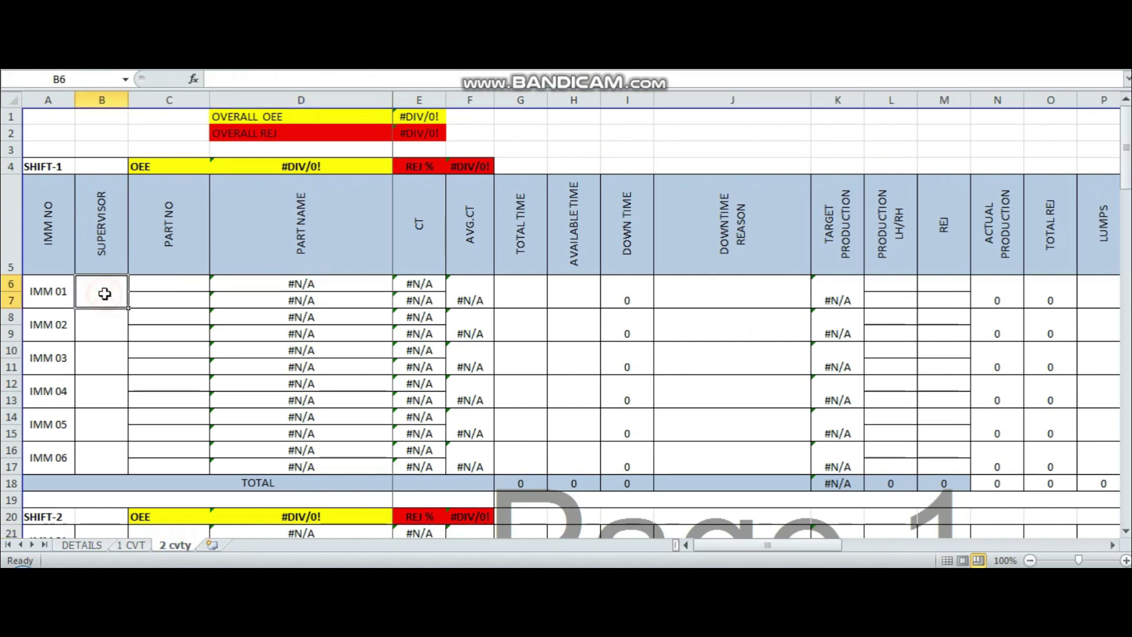
click(188, 283)
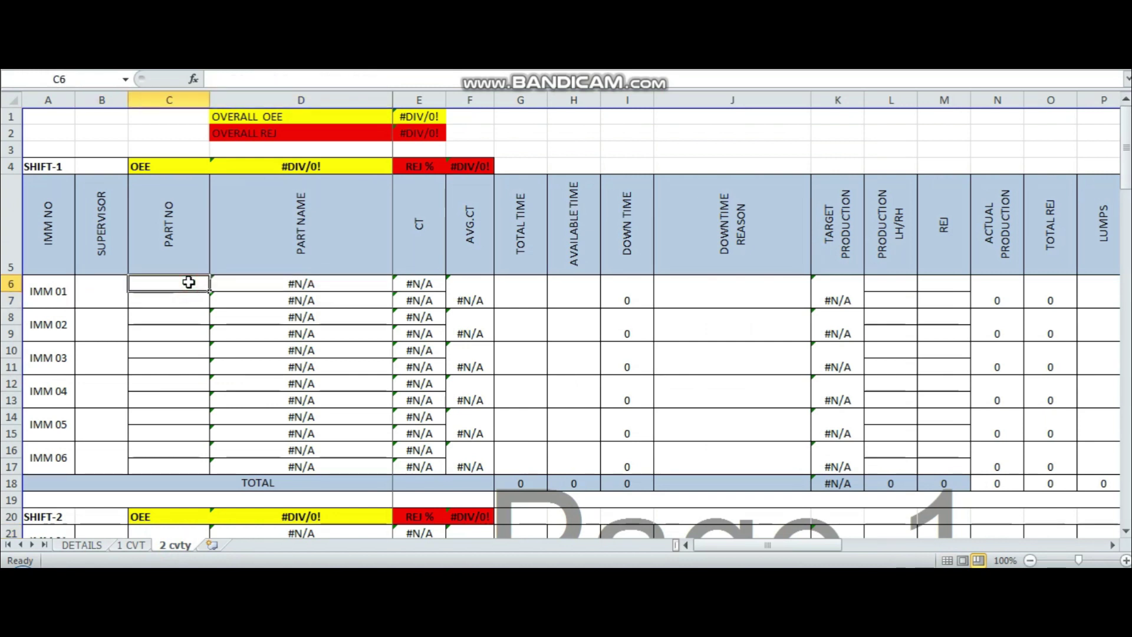
text(1)
key(Return)
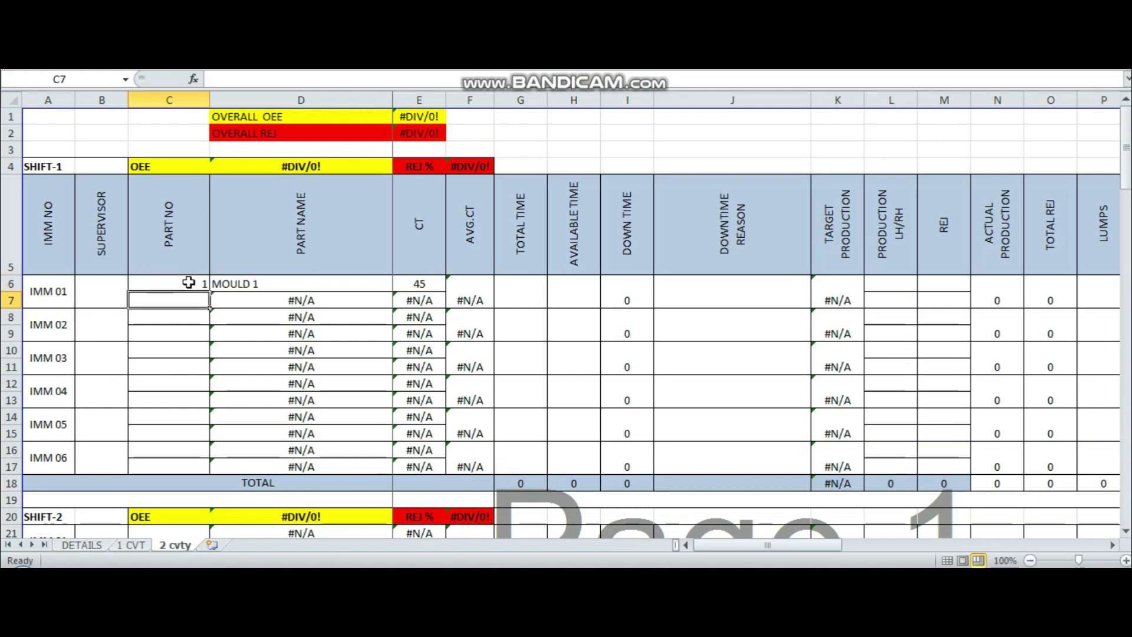
text(1)
key(Tab)
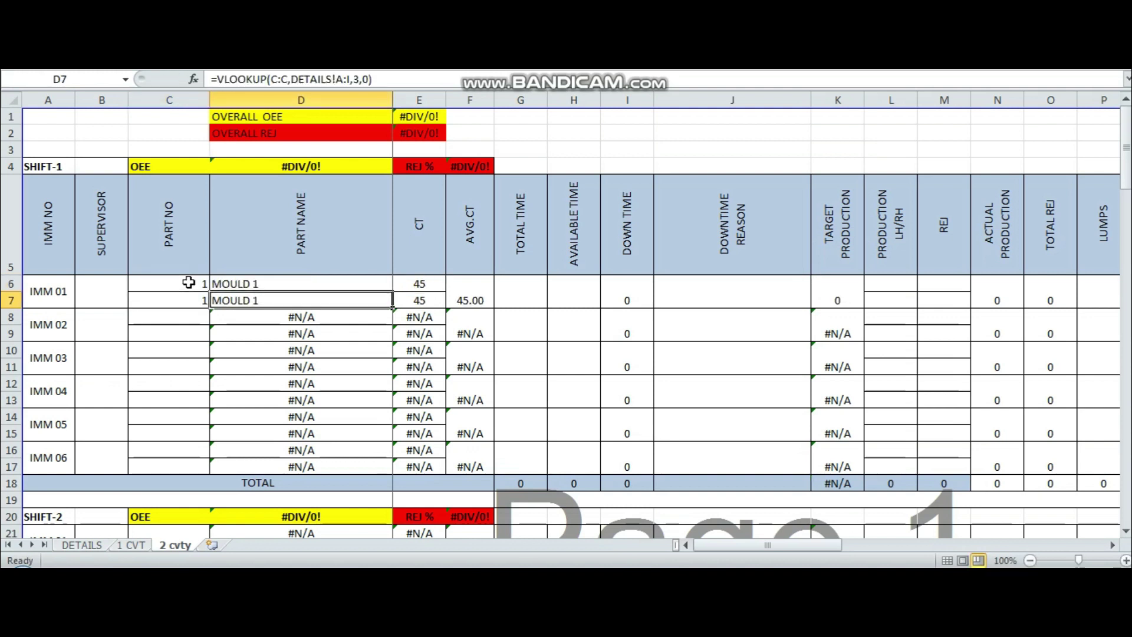
key(Tab)
key(Tab)
key(Tab)
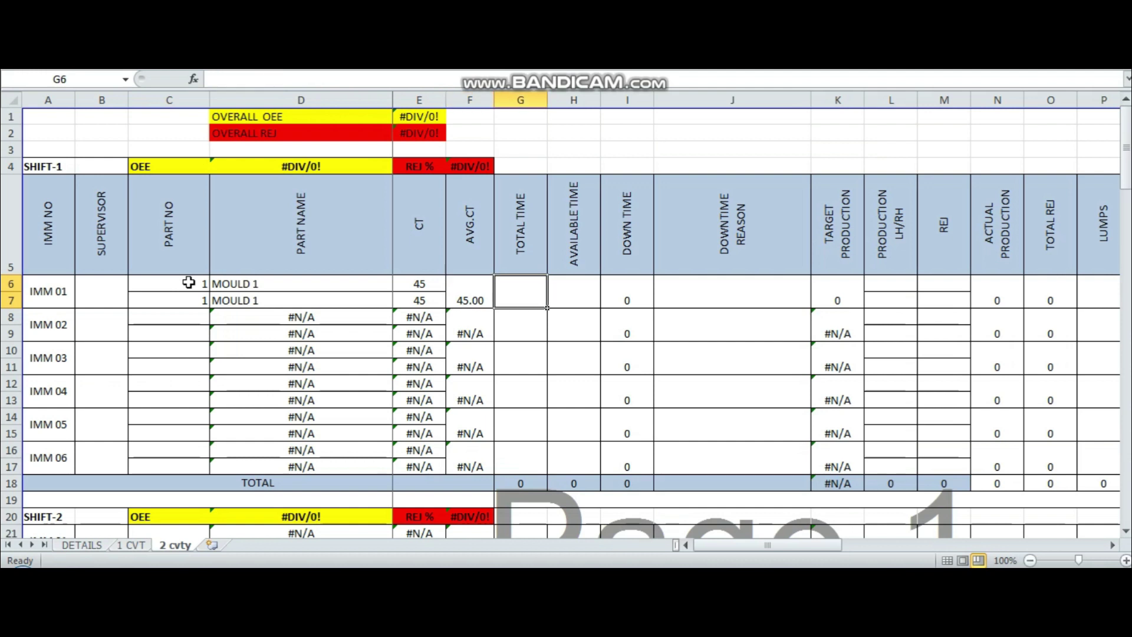
- Enter total time 450 and available time 400 in G6 and H6
text(4)
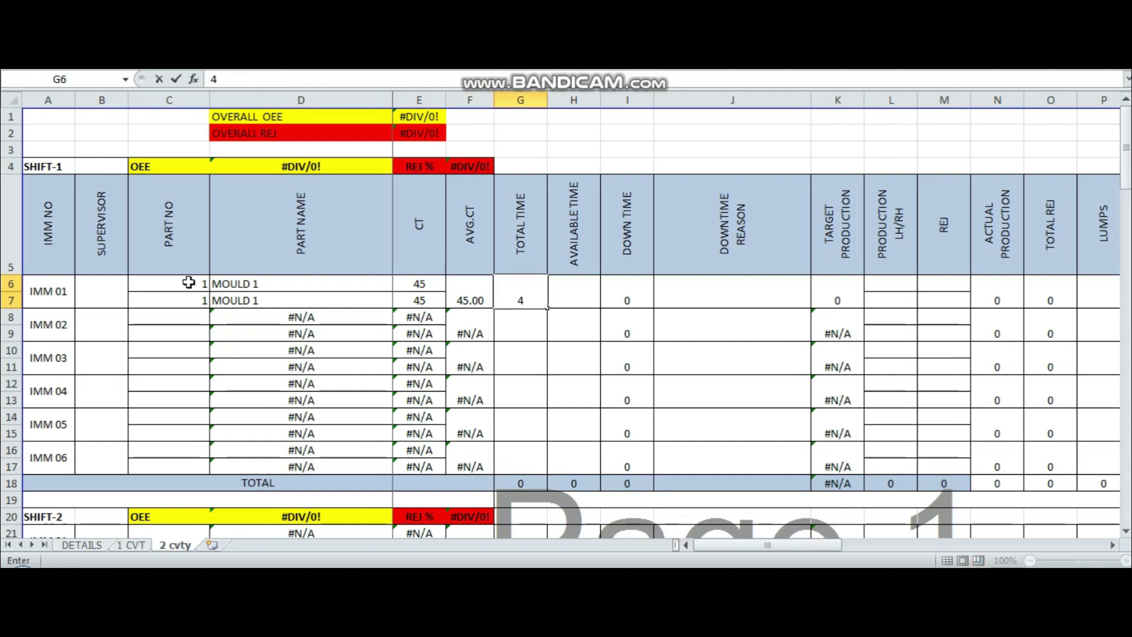
text(50)
key(Tab)
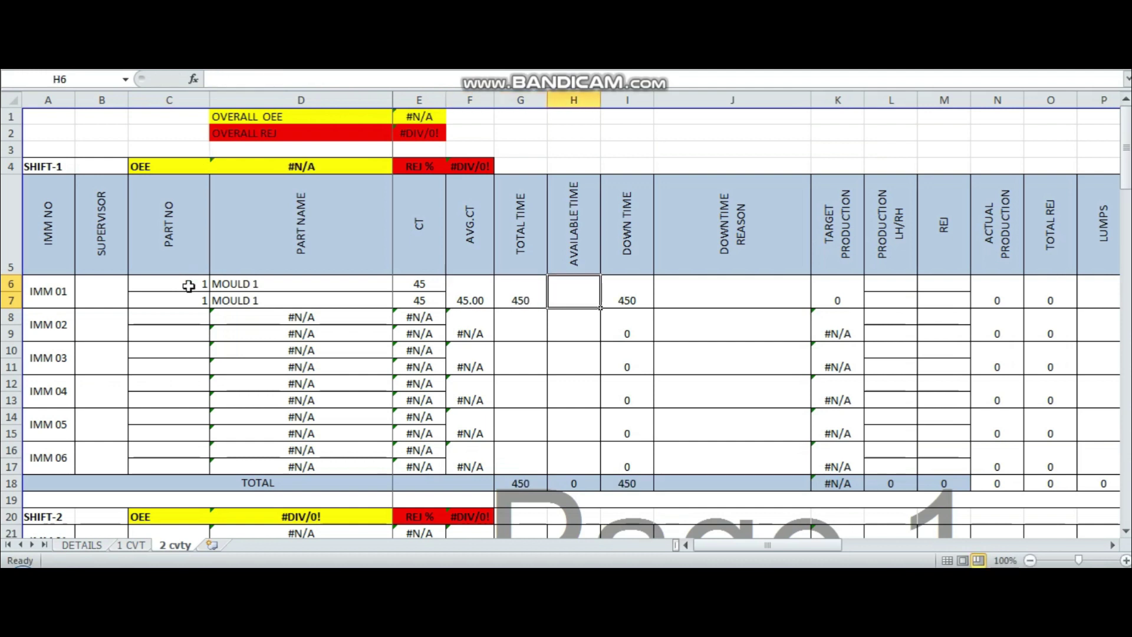
text(400)
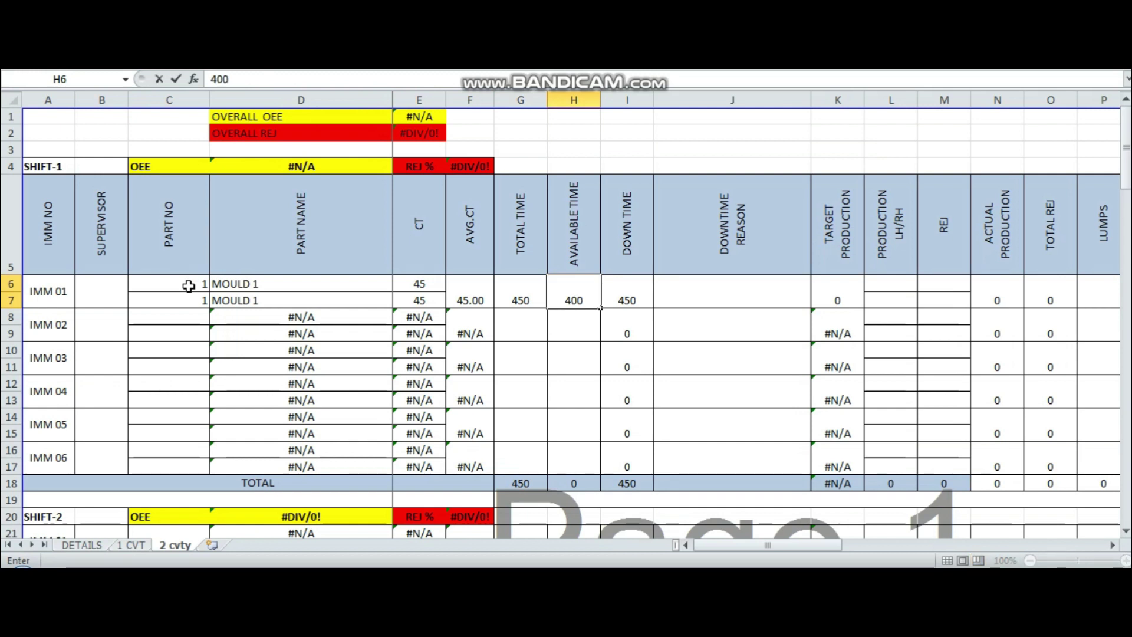
key(Tab)
key(Tab)
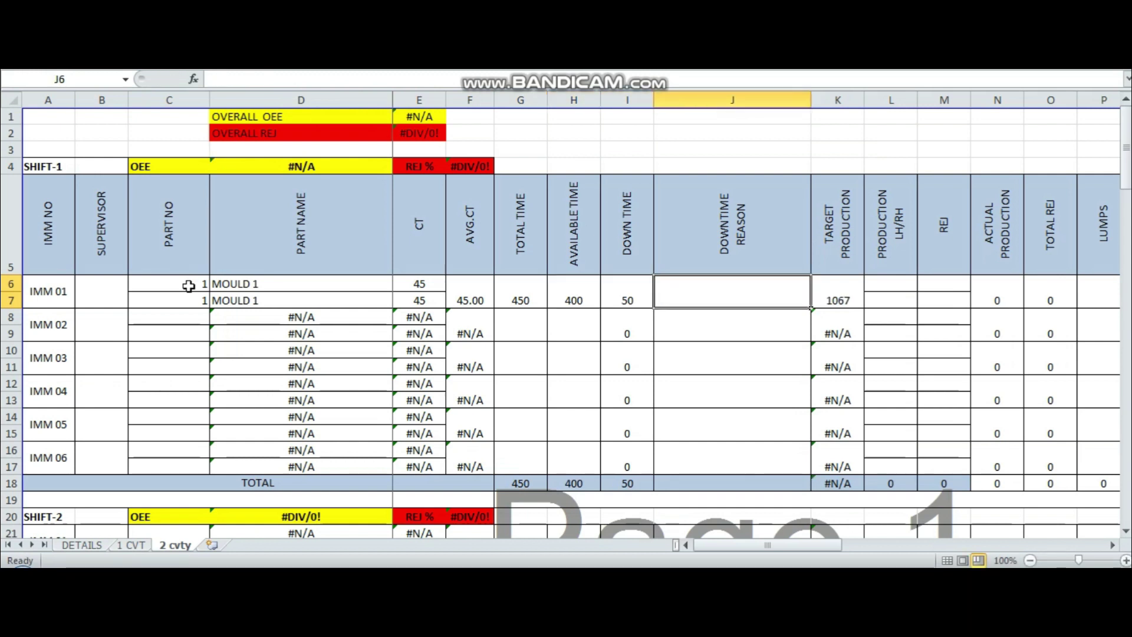
key(Tab)
key(Tab)
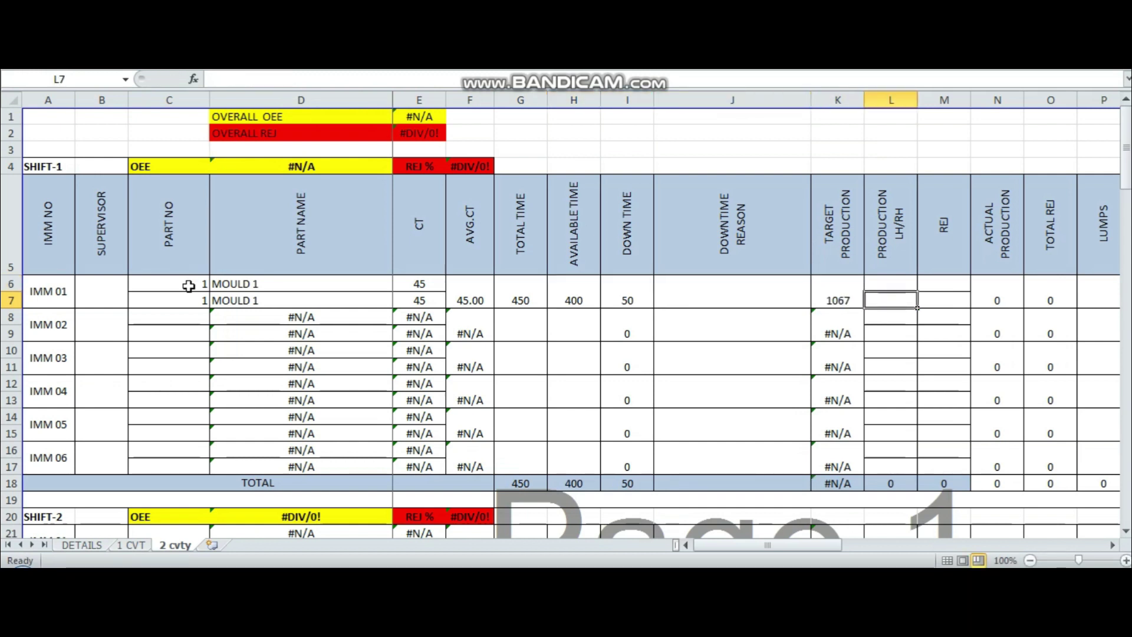
- Enter production 500 in L6 and L7, and rejects 5 and 6 in M6 and M7
key(Up)
text(50)
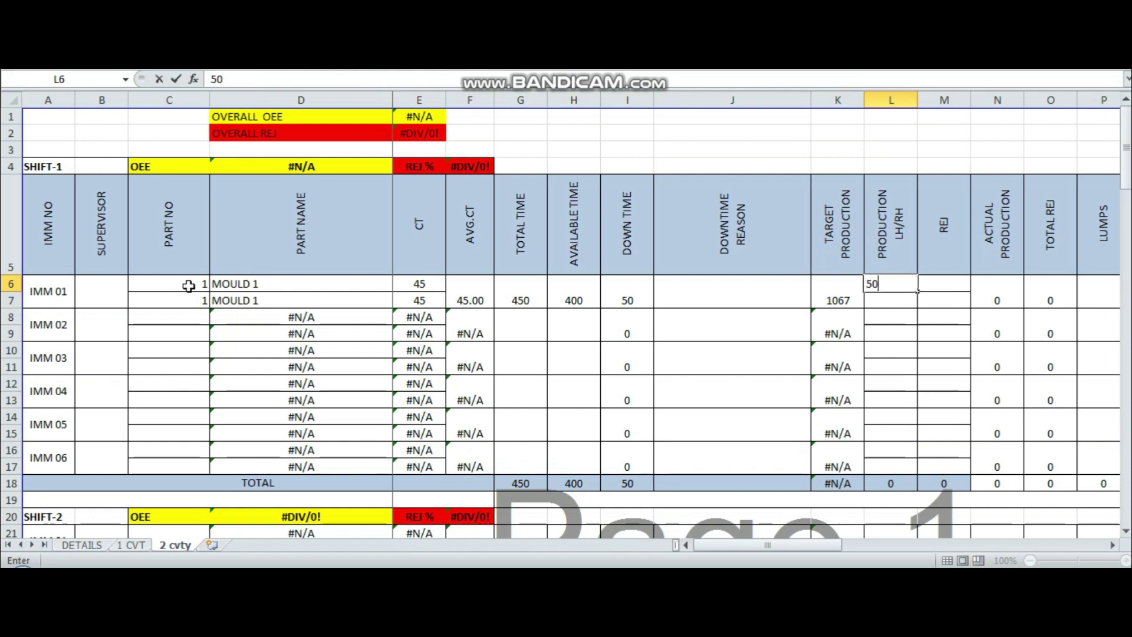
text(0)
key(Return)
text(500)
key(Tab)
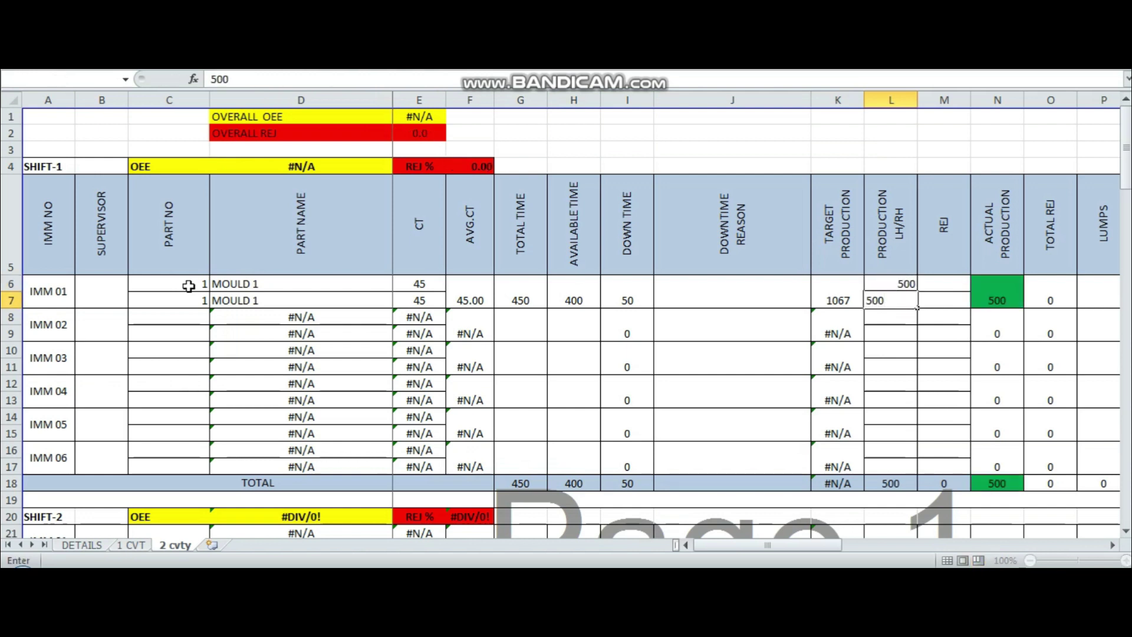
key(Up)
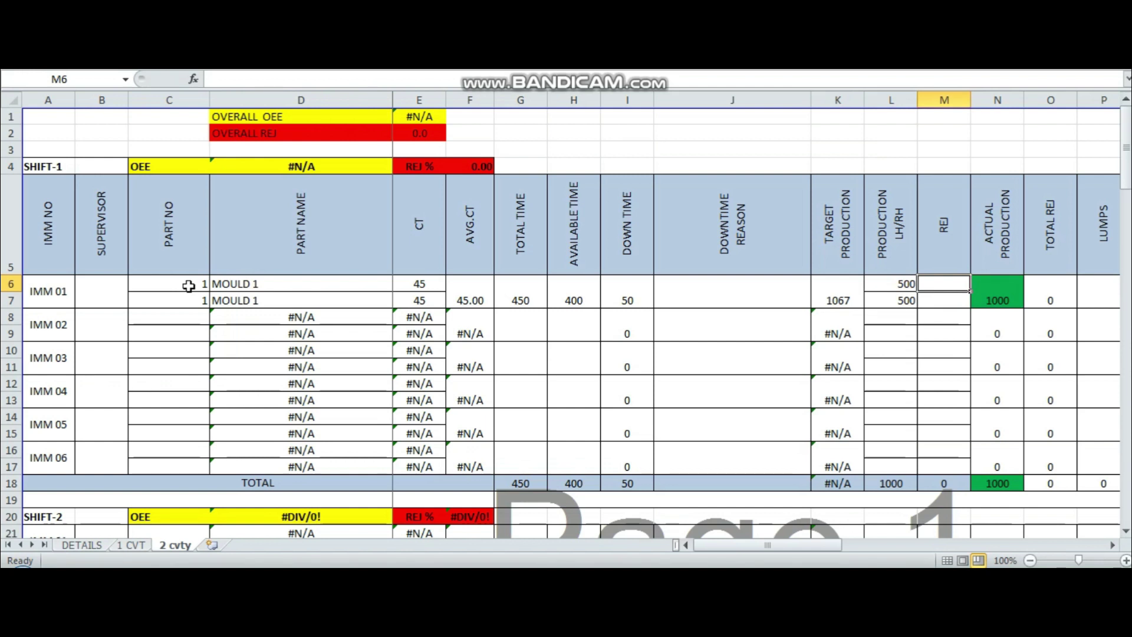
text(5)
key(Return)
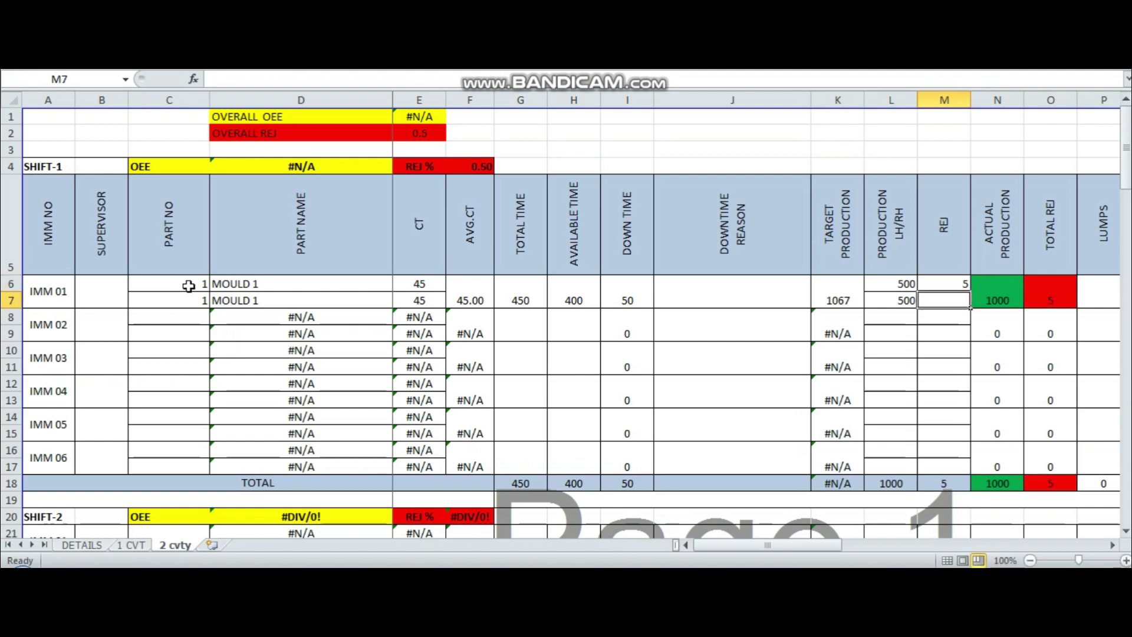
text(6)
key(Tab)
key(Tab)
key(Tab)
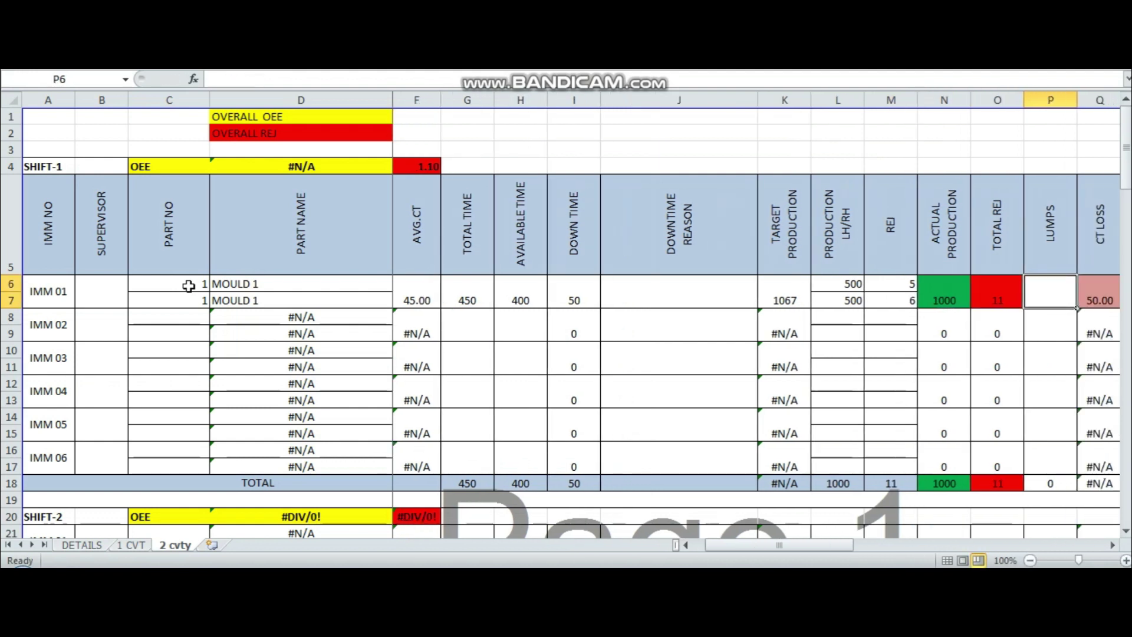
key(Tab)
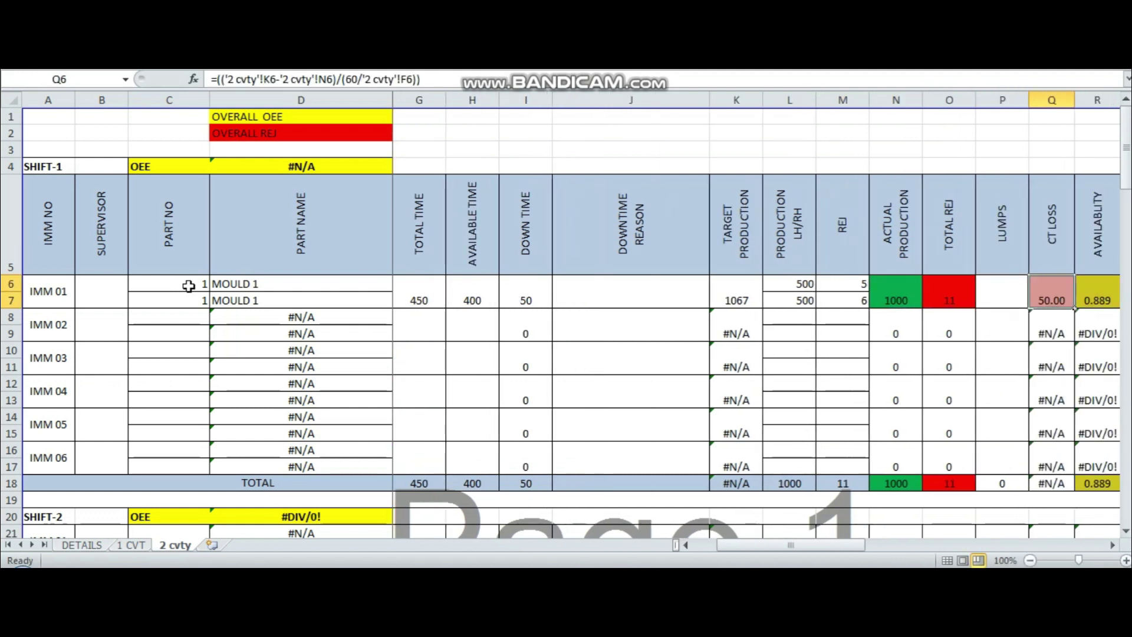
key(Tab)
key(Down)
key(Up)
key(Left)
key(Tab)
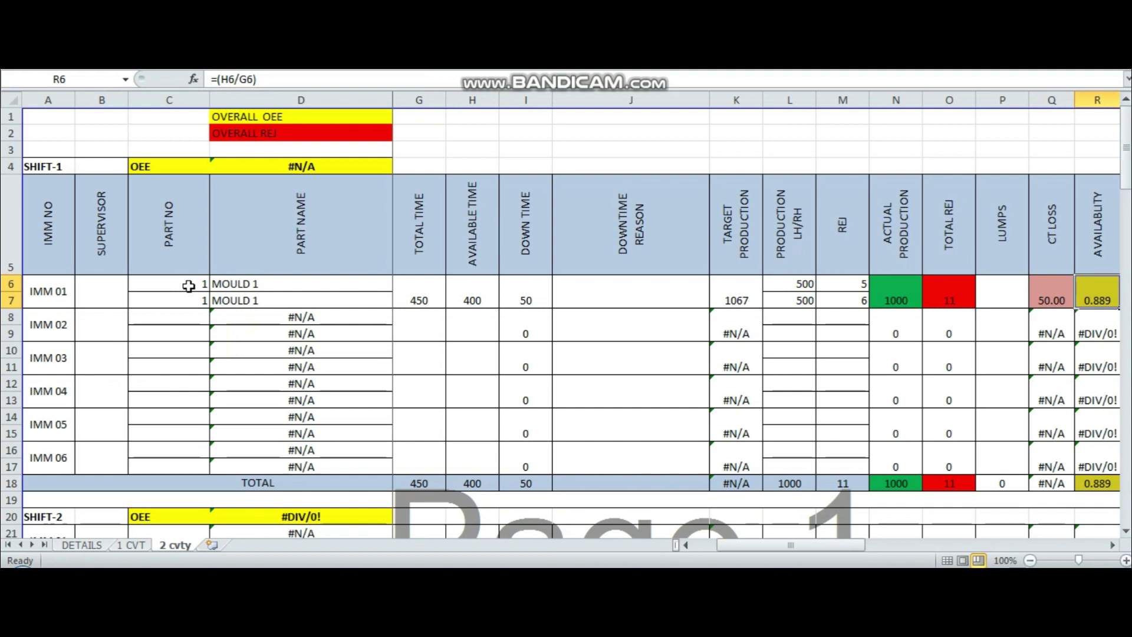
key(Tab)
key(Tab)
key(Tab)
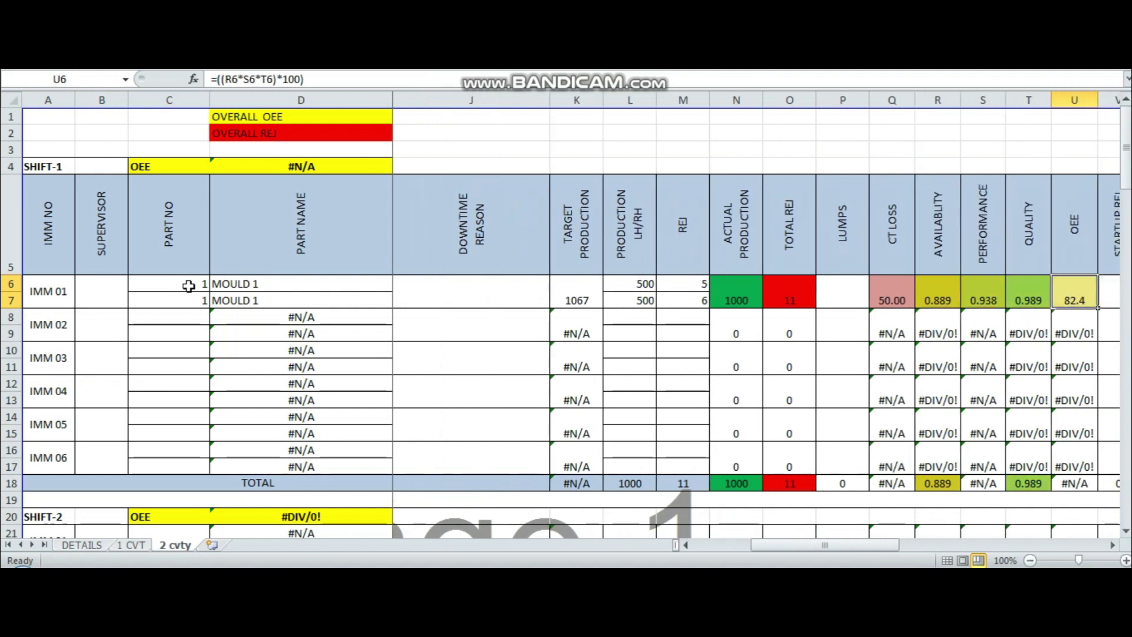
key(Left)
key(Left)
key(Left)
key(Tab)
key(Tab)
key(Tab)
key(Tab)
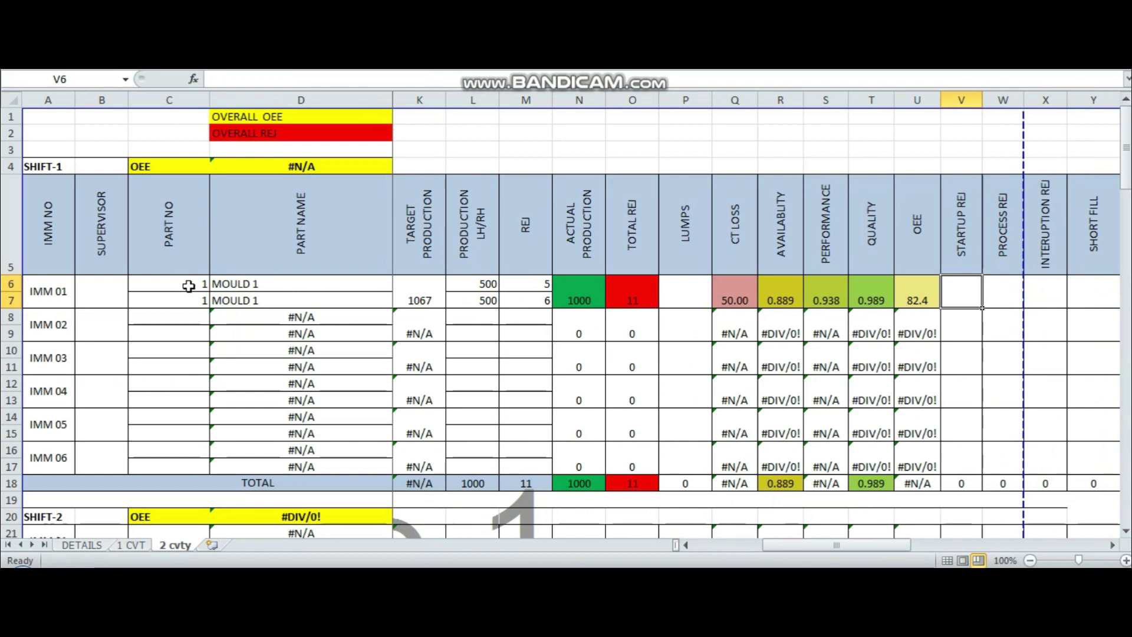
key(Tab)
key(Left)
key(Tab)
key(Down)
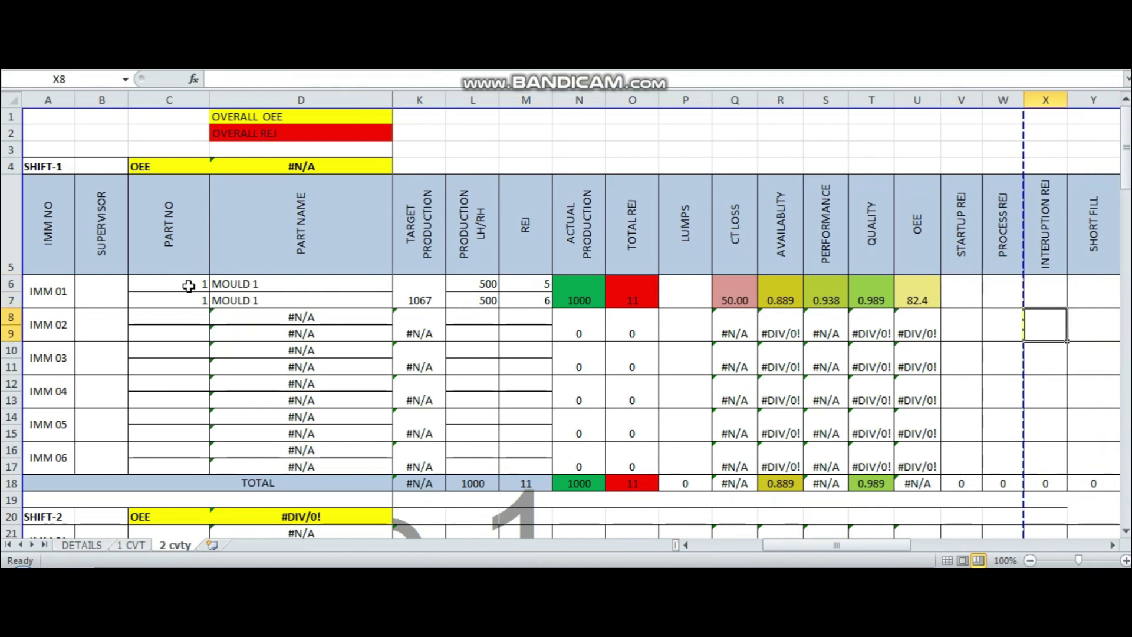
key(Left)
key(Left)
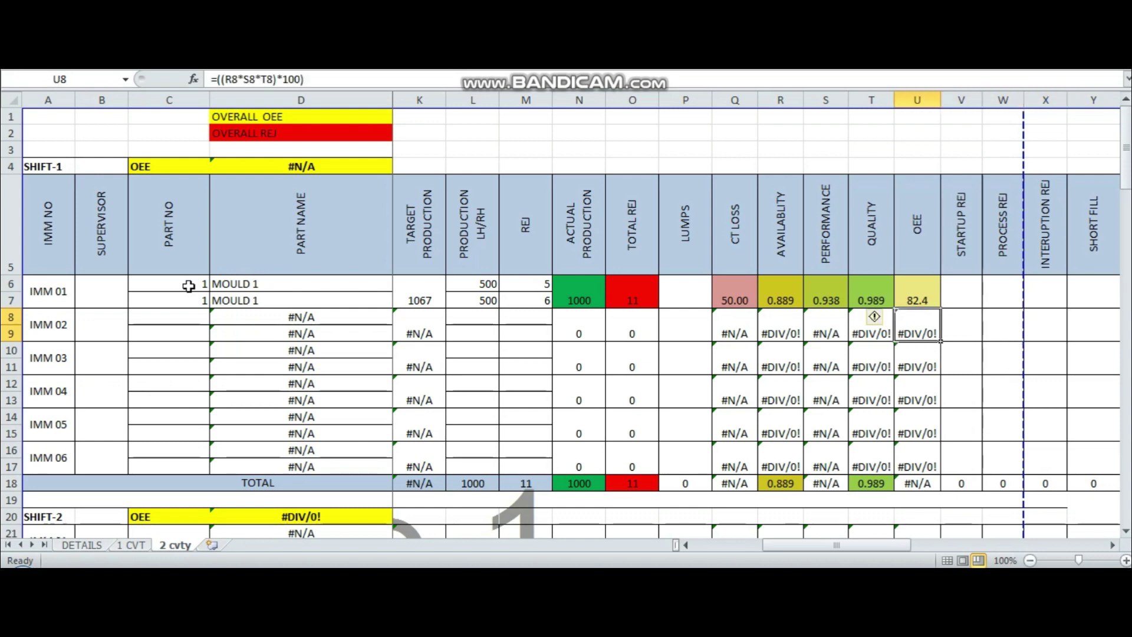
key(Left)
key(Left)
key(Left)
key(Left)
key(Left)
key(Left)
key(Left)
key(Left)
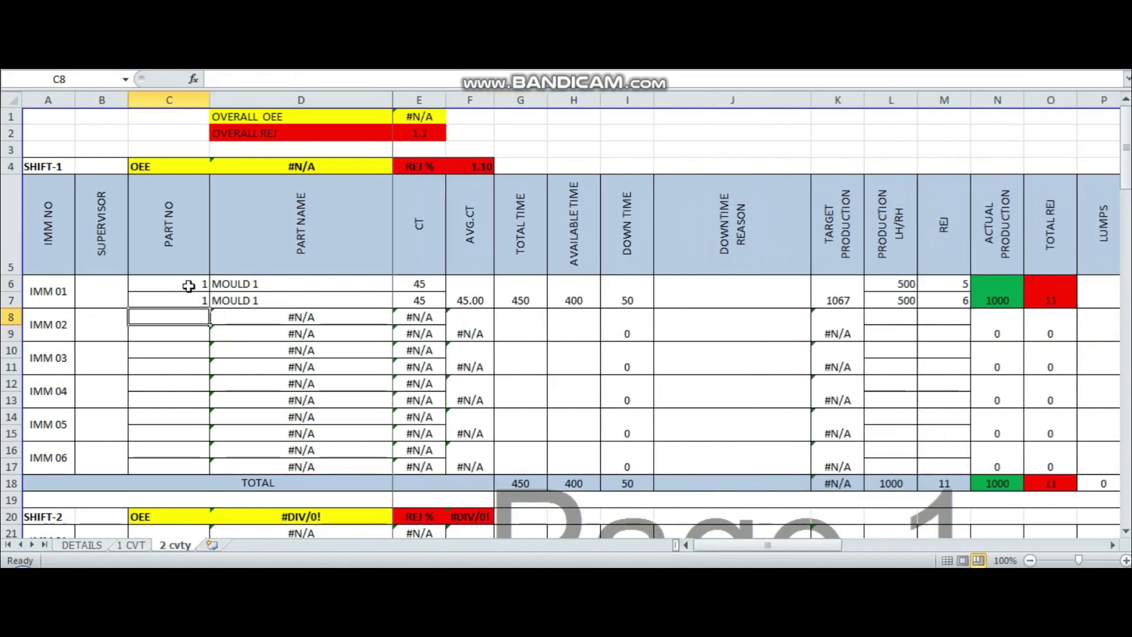
- Enter part number 2 for both IMM 02 rows and 3 for both IMM 03 rows
text(2)
key(Return)
text(2)
key(Return)
key(Return)
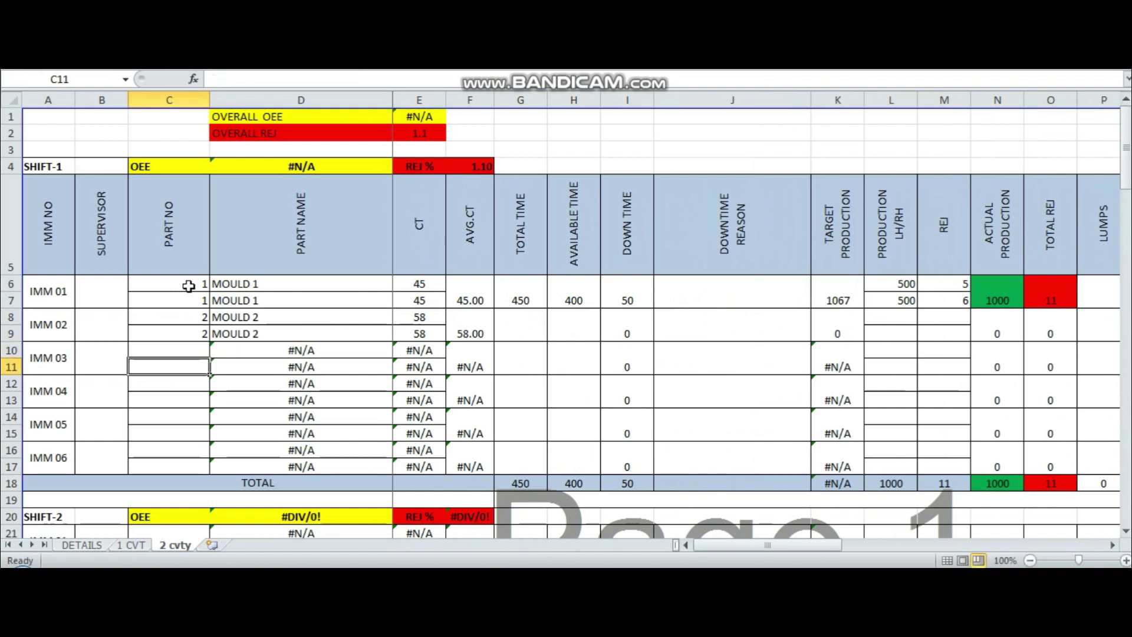
key(Up)
text(3)
key(Return)
text(3)
key(Return)
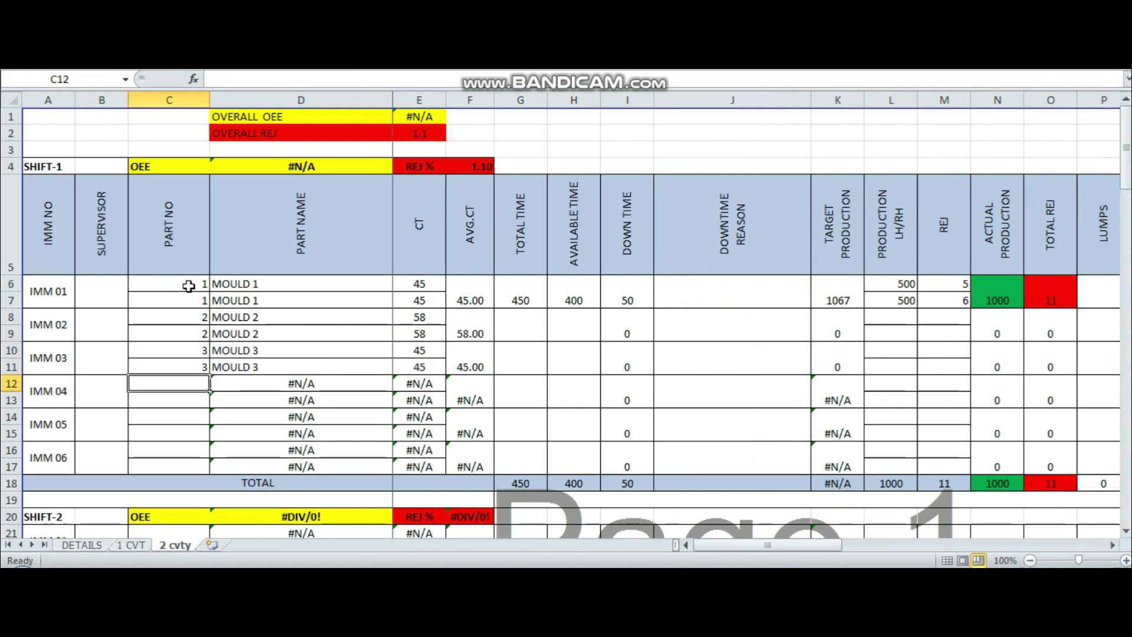
- Enter part numbers 4 for IMM 04 and 5 for IMM 05 and IMM 06
text(4)
key(Return)
text(4)
key(Return)
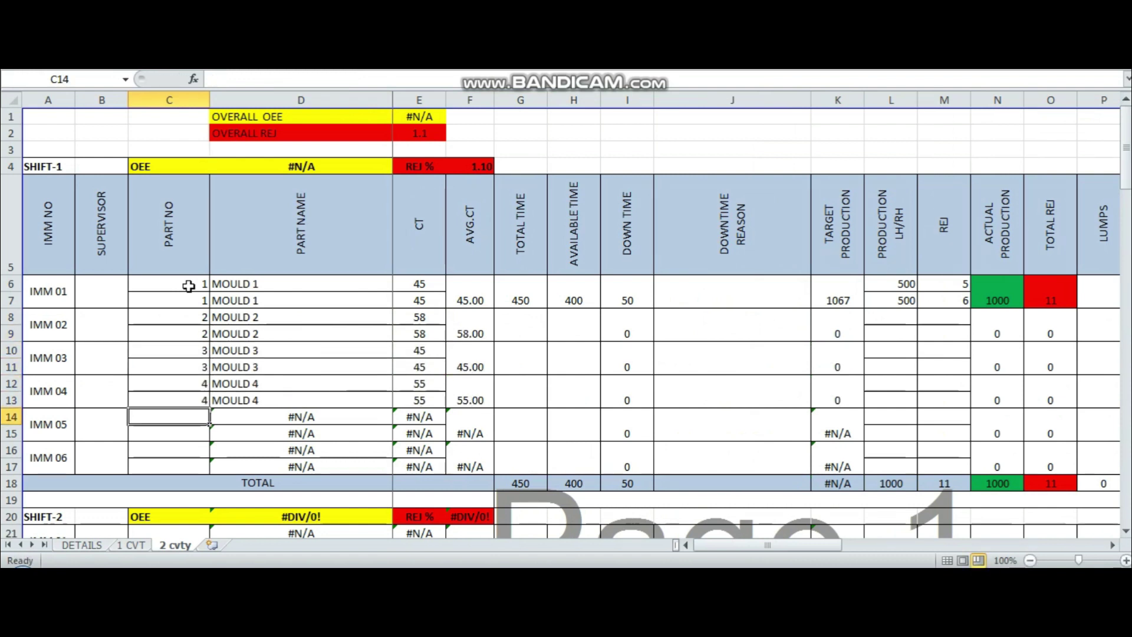
text(5)
key(Return)
text(5)
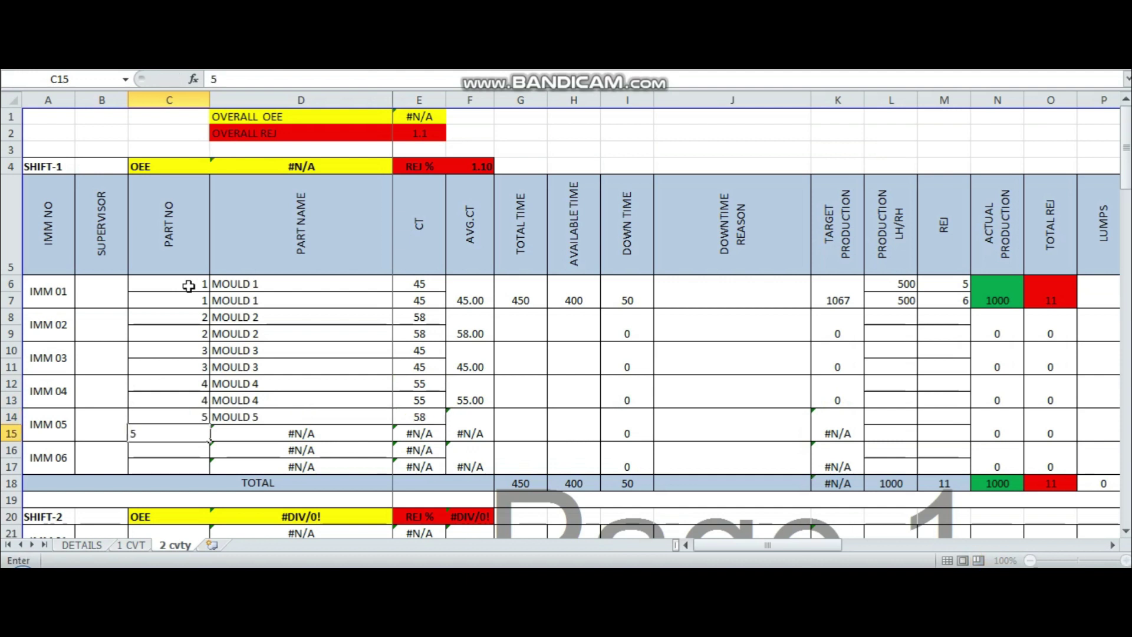
key(Return)
text(6)
key(Return)
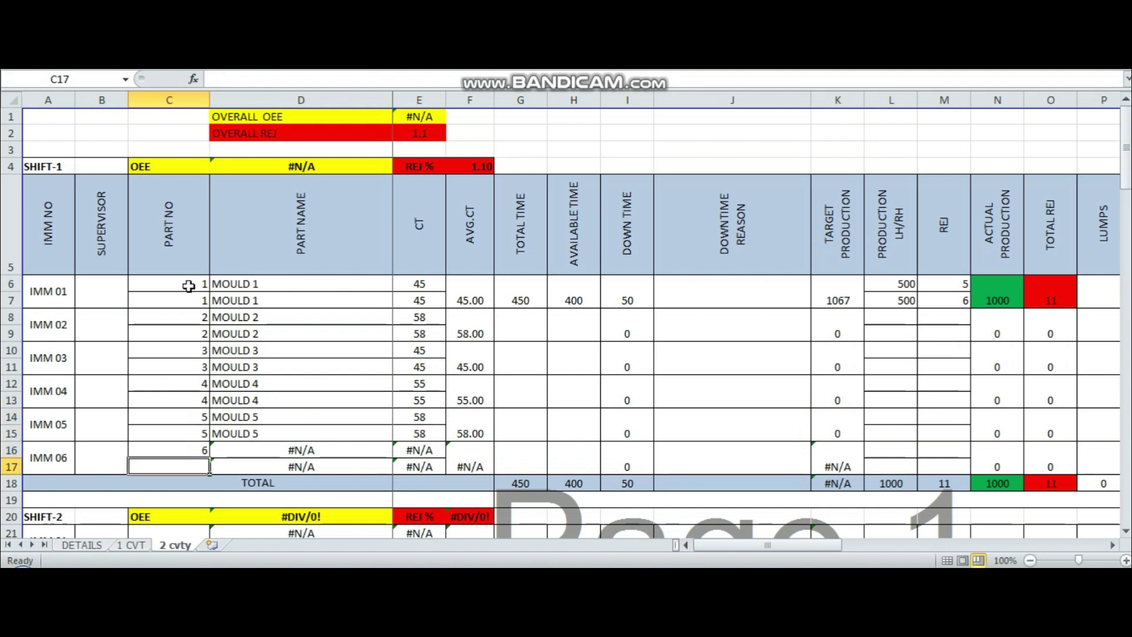
key(Up)
text(5)
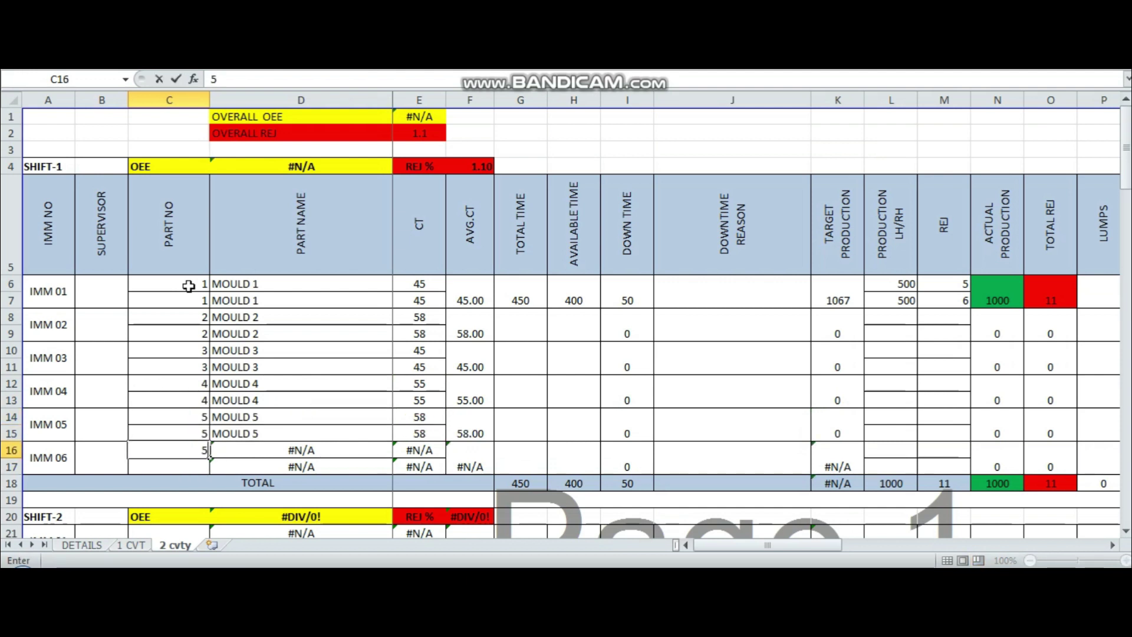
key(Return)
text(5)
key(Right)
key(Right)
key(Right)
- Enter a total time of 450 for IMM 02 through IMM 06
key(Up)
key(Up)
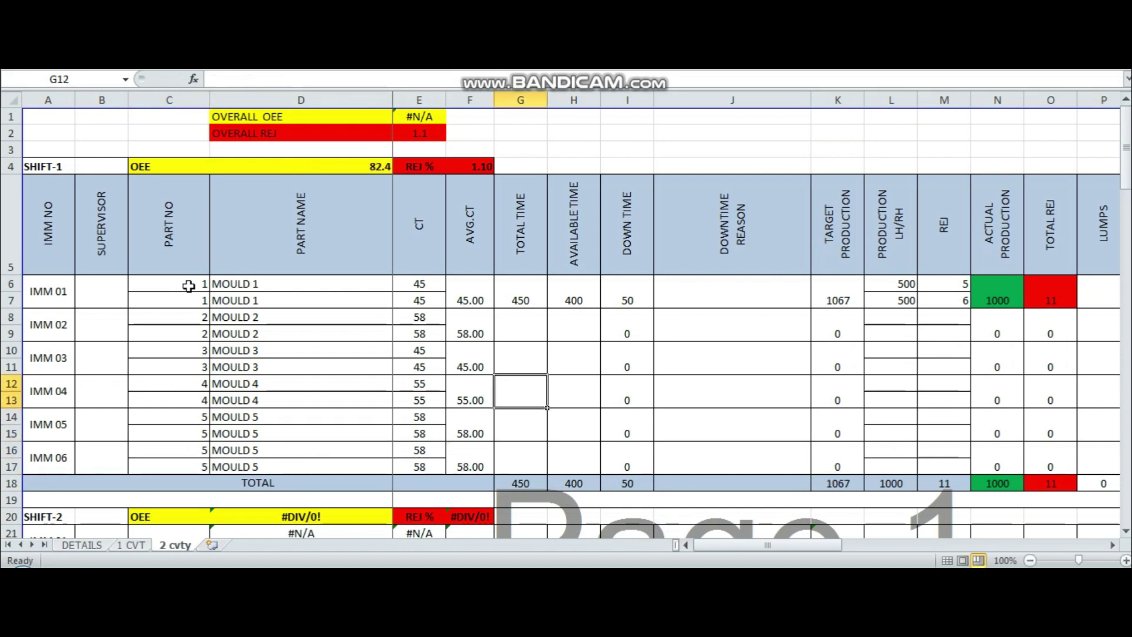
key(Up)
key(Up)
text(45)
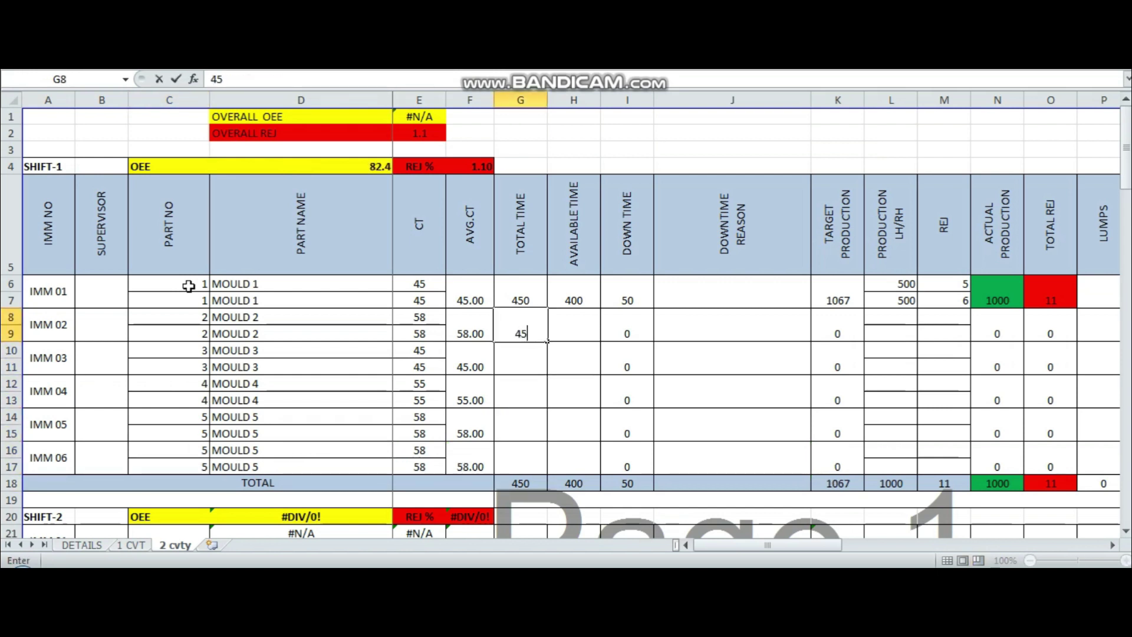
text(0)
key(Return)
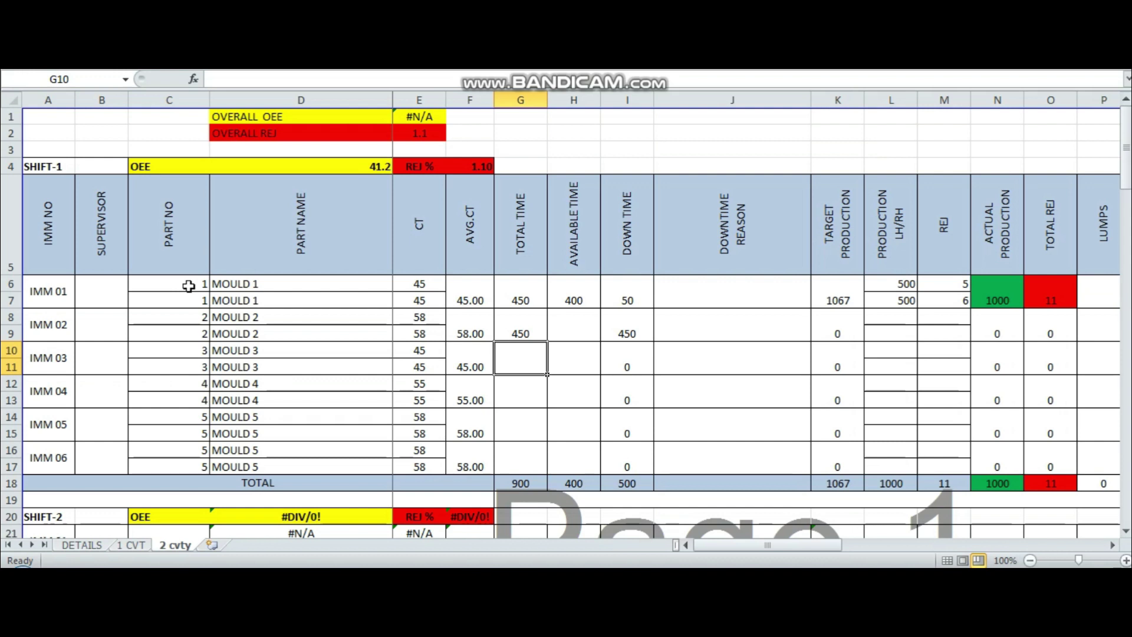
text(45)
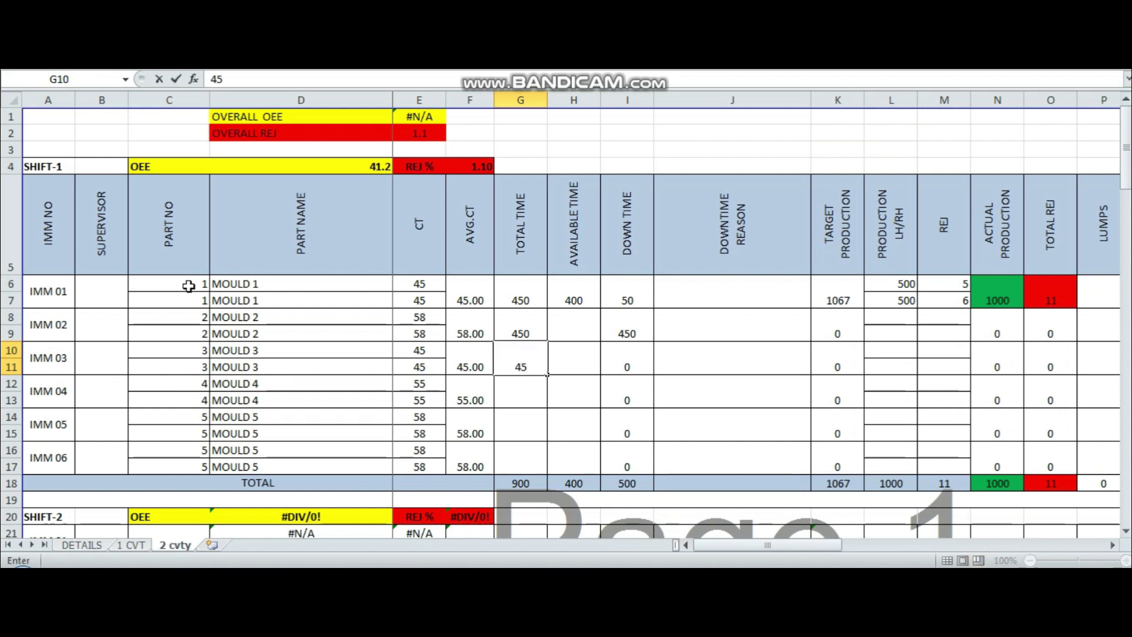
text(0)
key(Return)
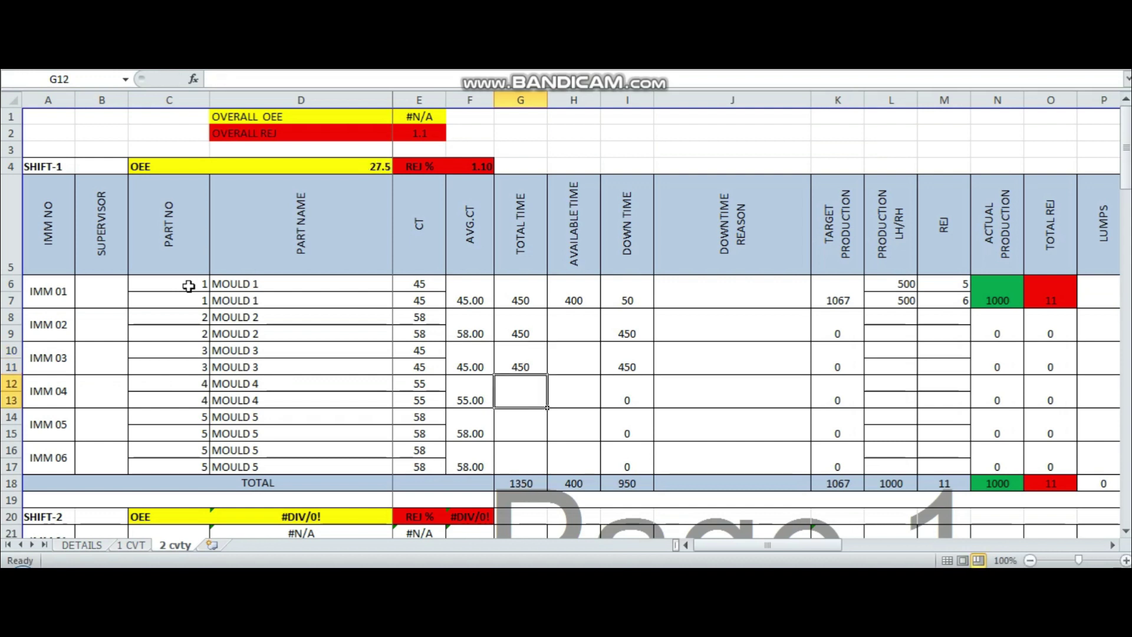
text(450)
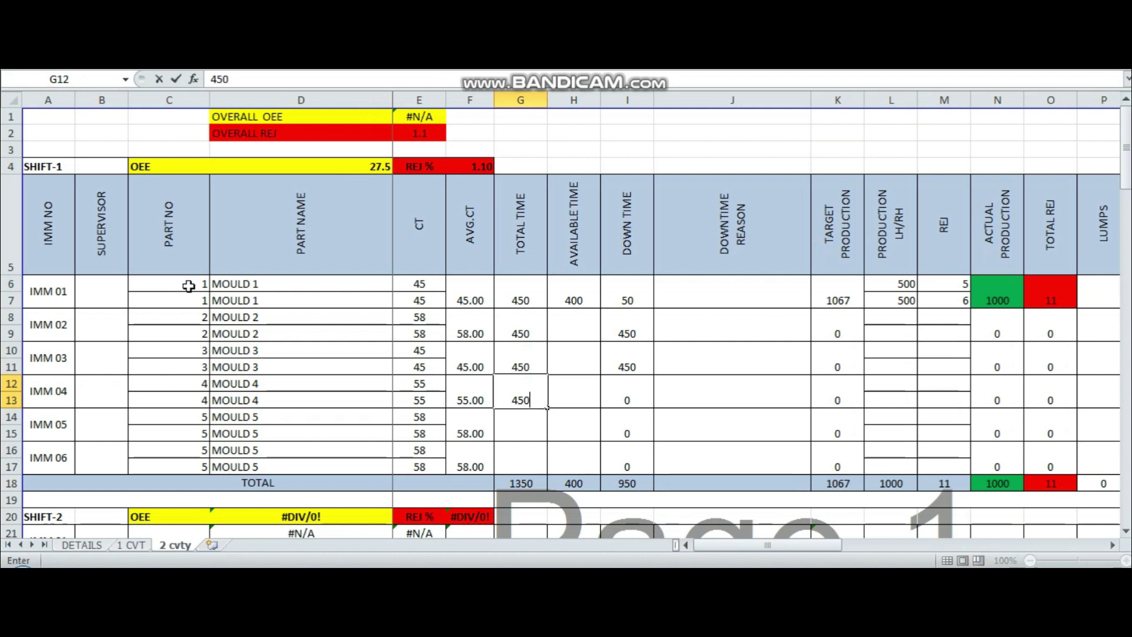
key(Return)
text(450)
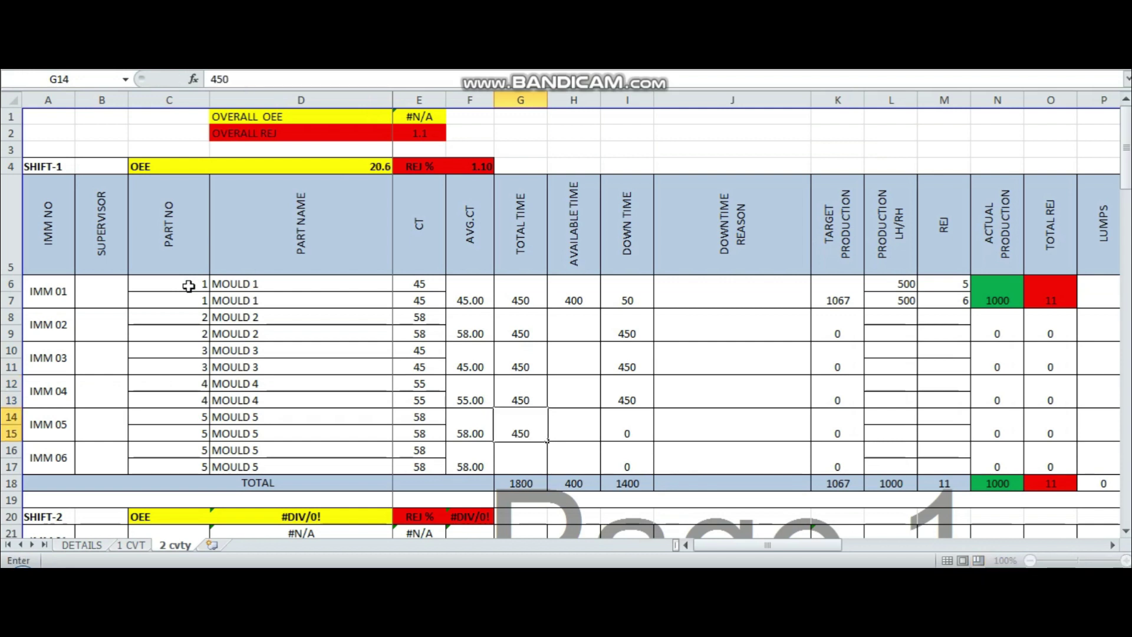
key(Return)
text(450)
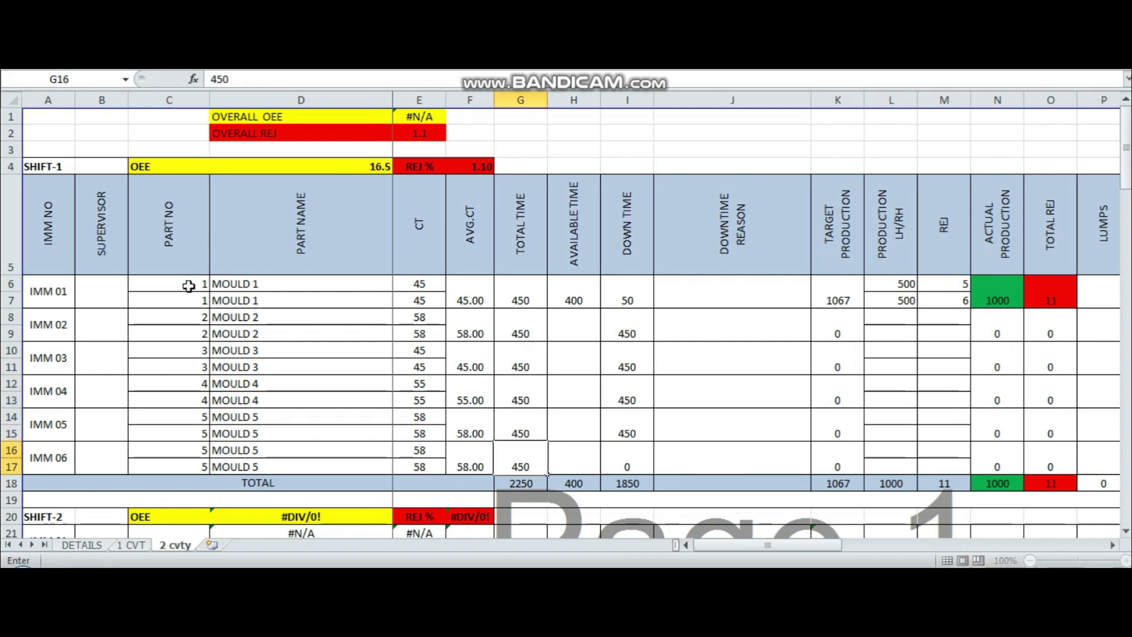
key(Tab)
- Enter an available time of 400 for IMM 02 through IMM 06
key(Up)
key(Up)
key(Up)
key(Up)
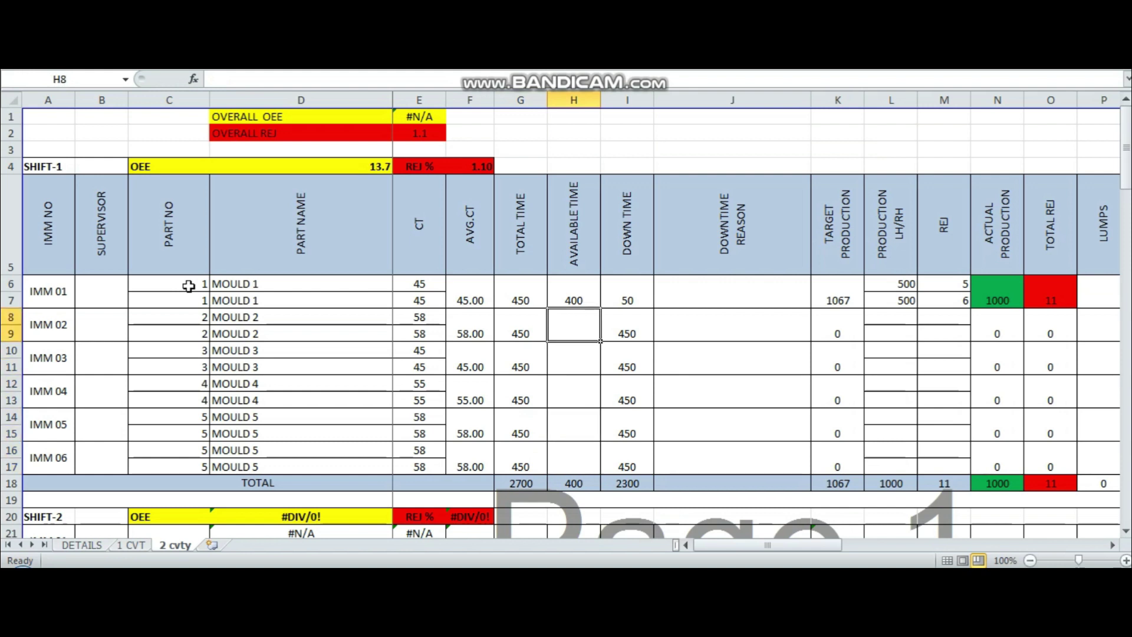
text(400)
key(Return)
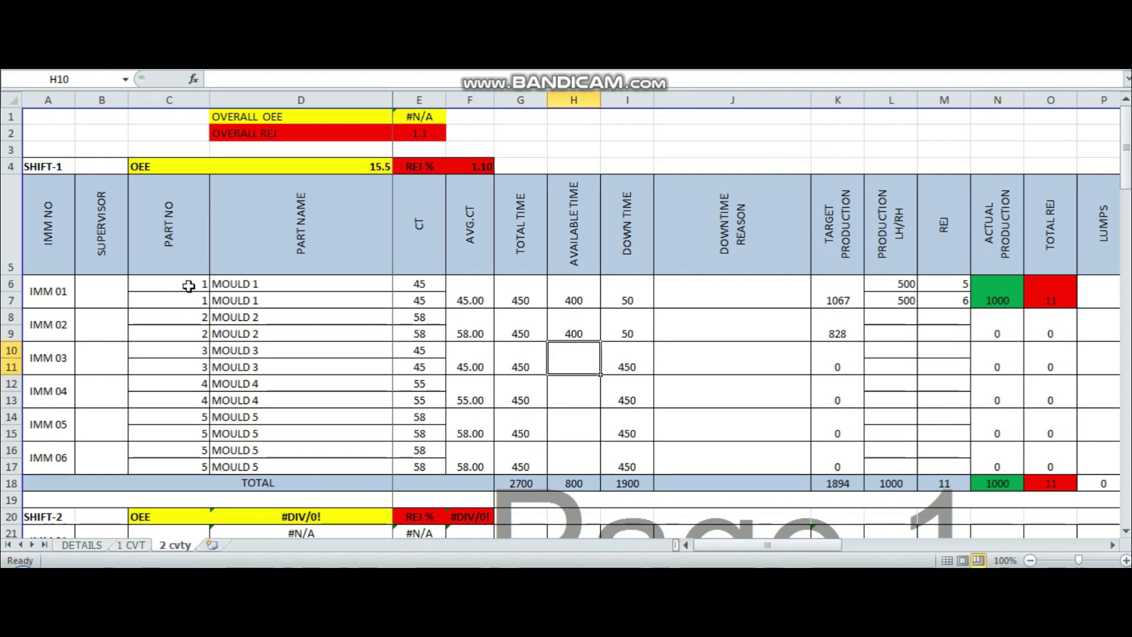
text(400)
key(Left)
key(Down)
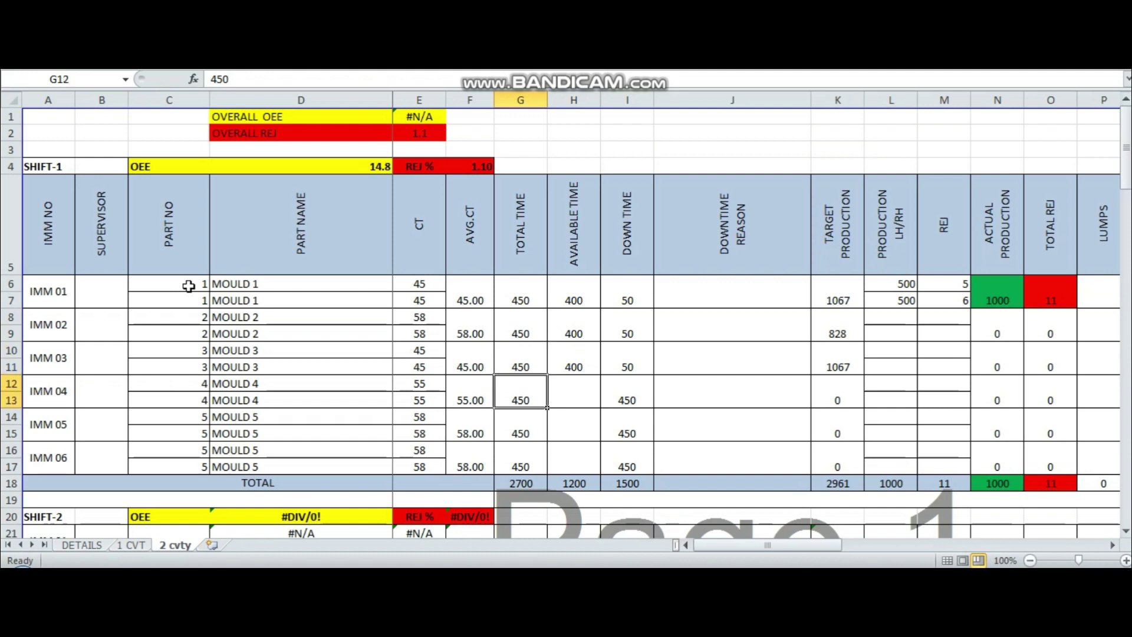
key(Right)
text(400)
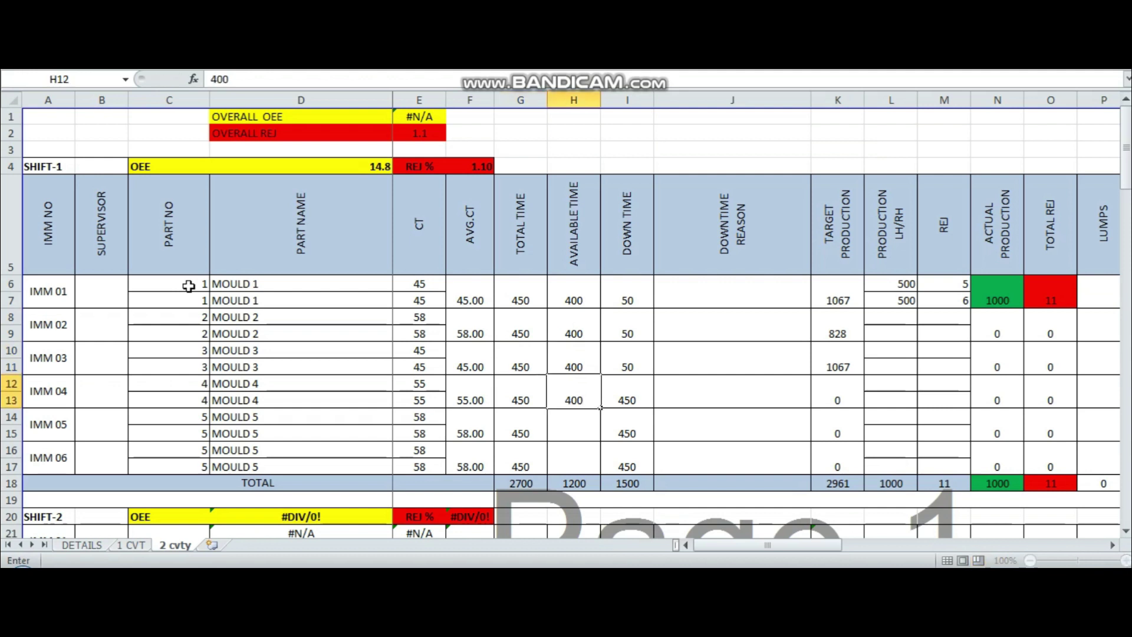
key(Return)
text(400)
key(Return)
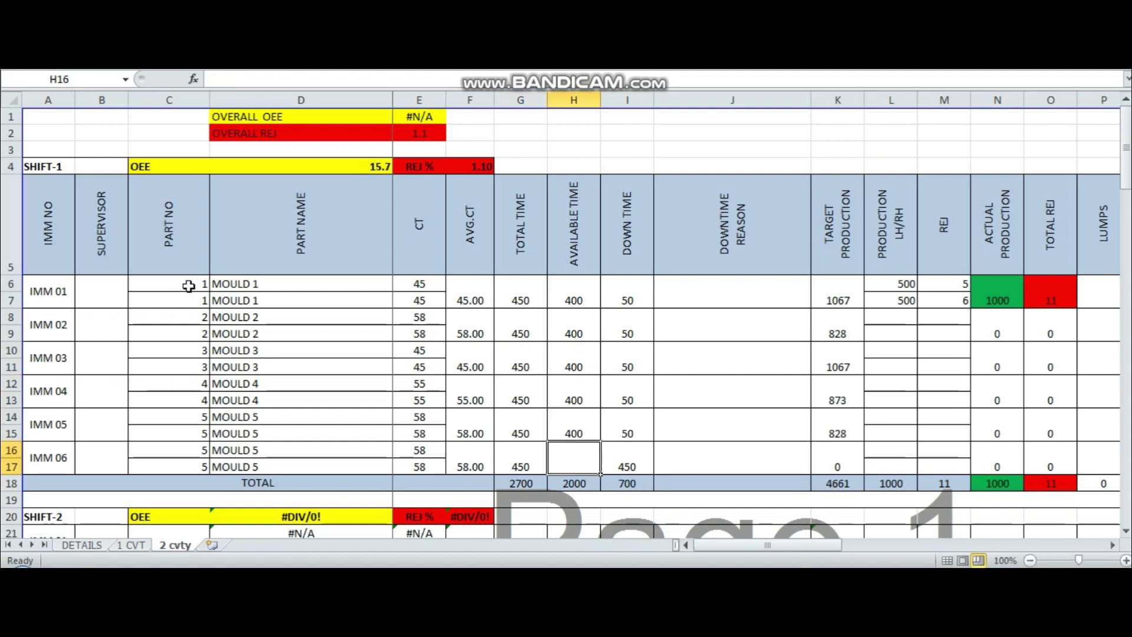
text(400)
key(Right)
key(Up)
key(Up)
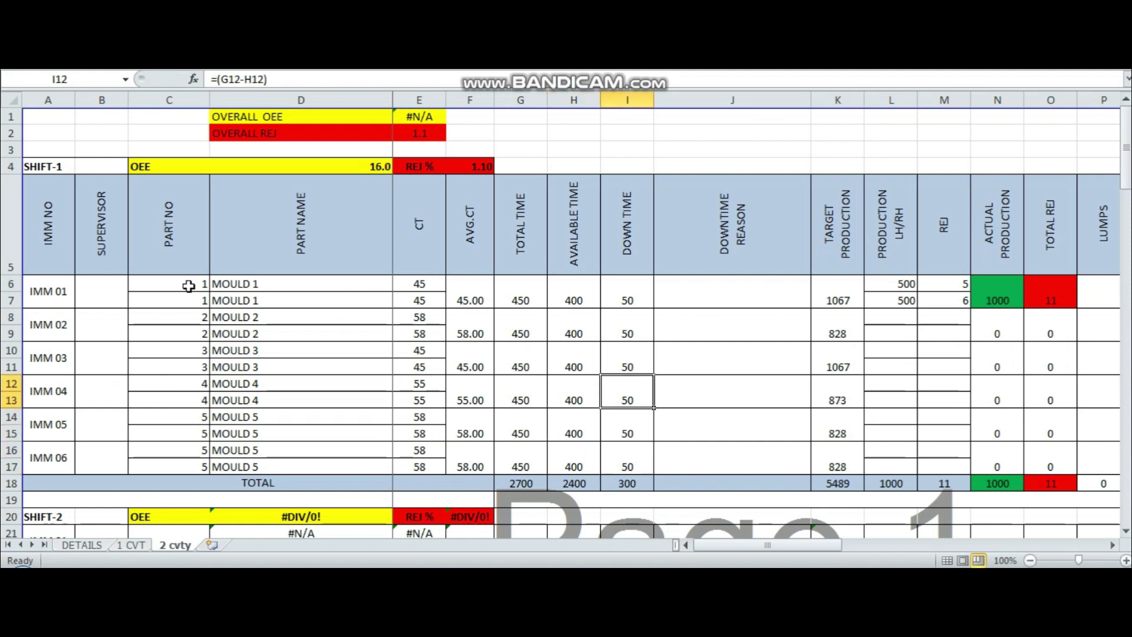
key(Right)
key(Right)
key(Right)
key(Up)
key(Up)
- Record production of 400 for IMM 02, 500 for IMM 03 and 420 for IMM 04
key(Up)
key(Up)
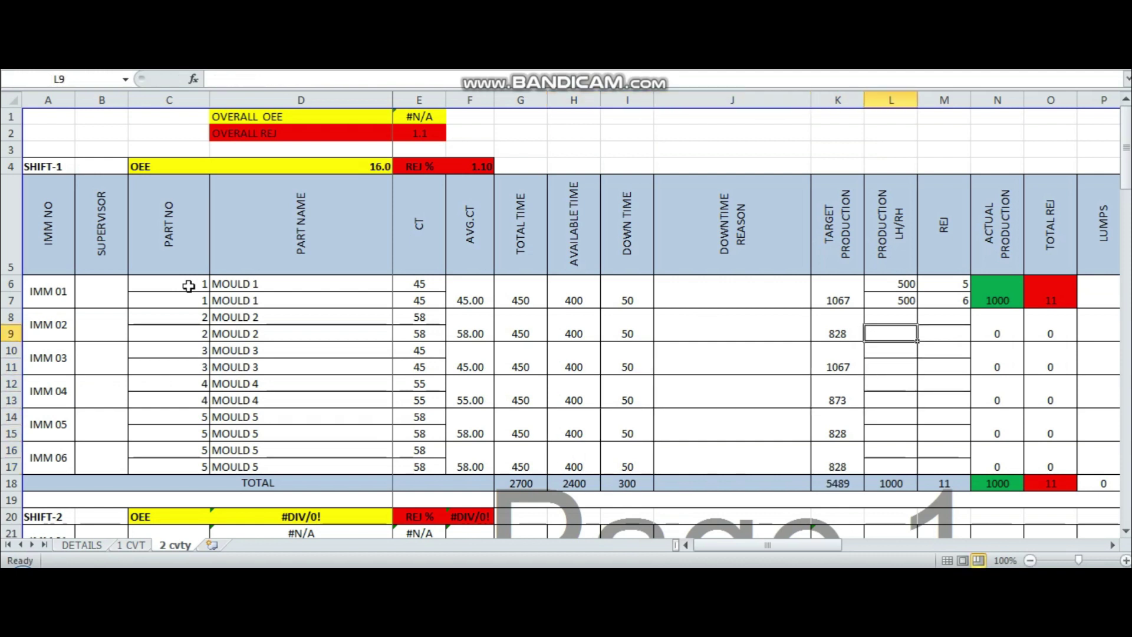
key(Up)
text(4)
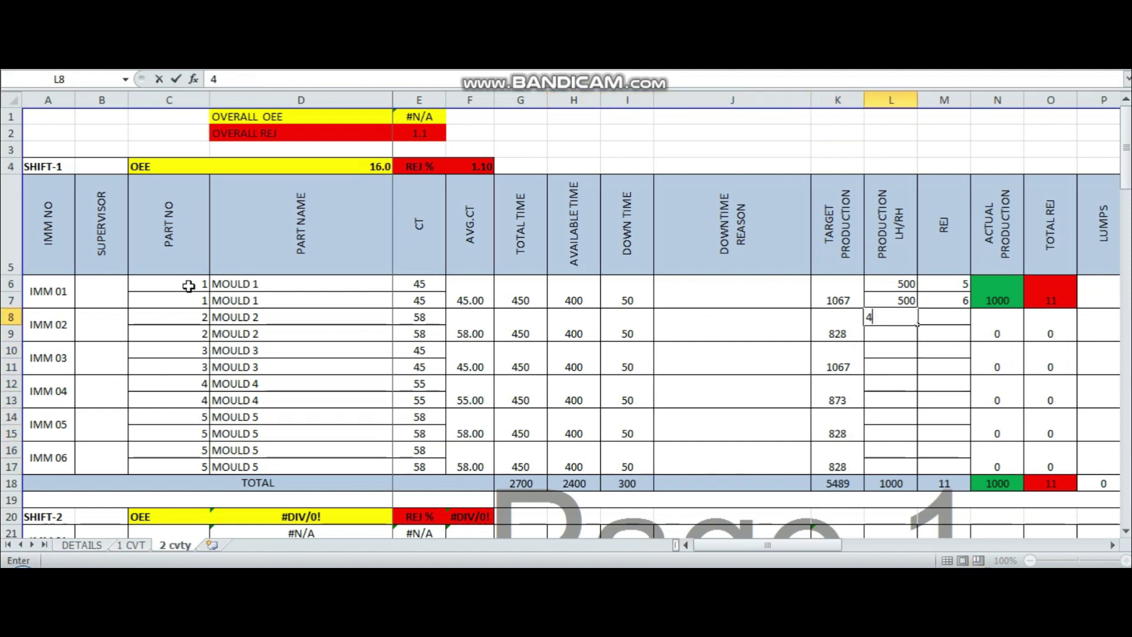
text(00)
key(Return)
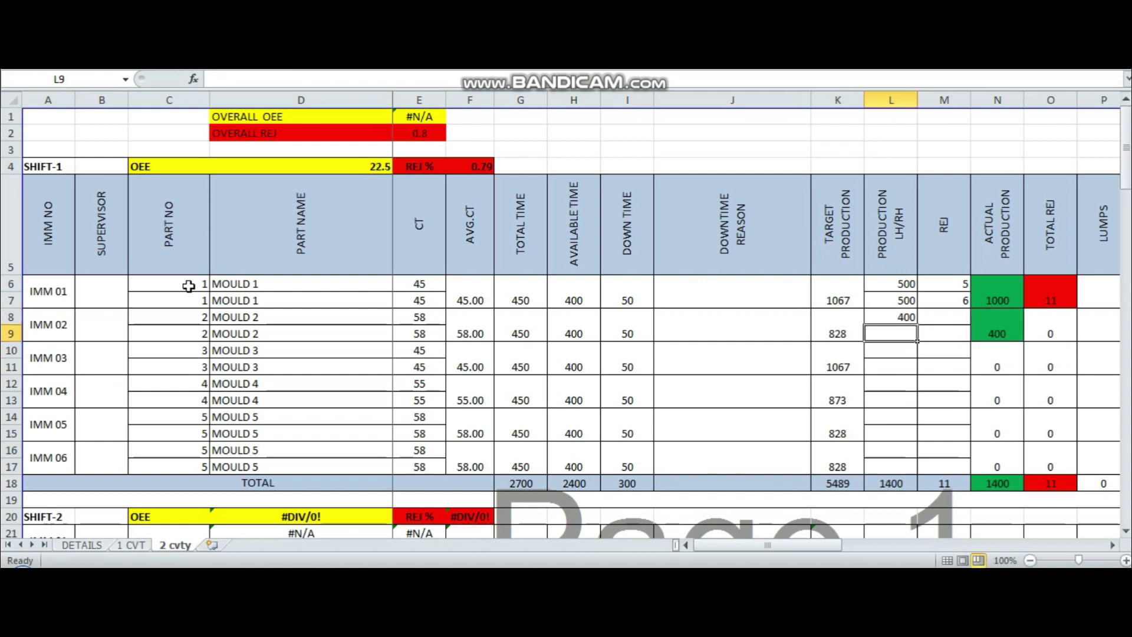
text(400)
key(Return)
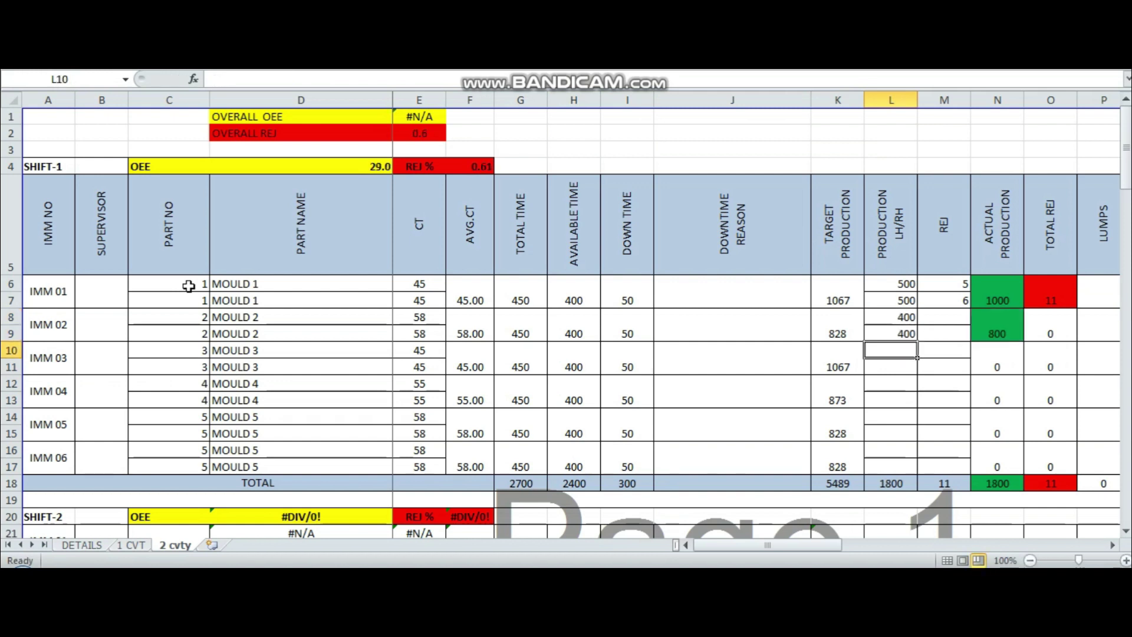
text(500)
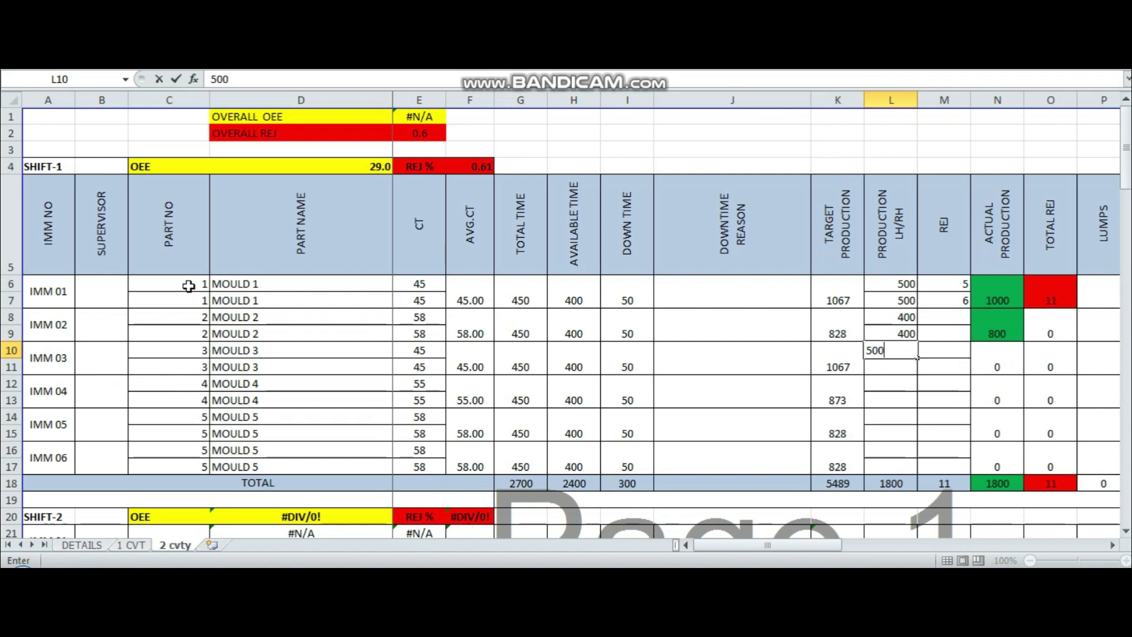
key(Return)
text(500)
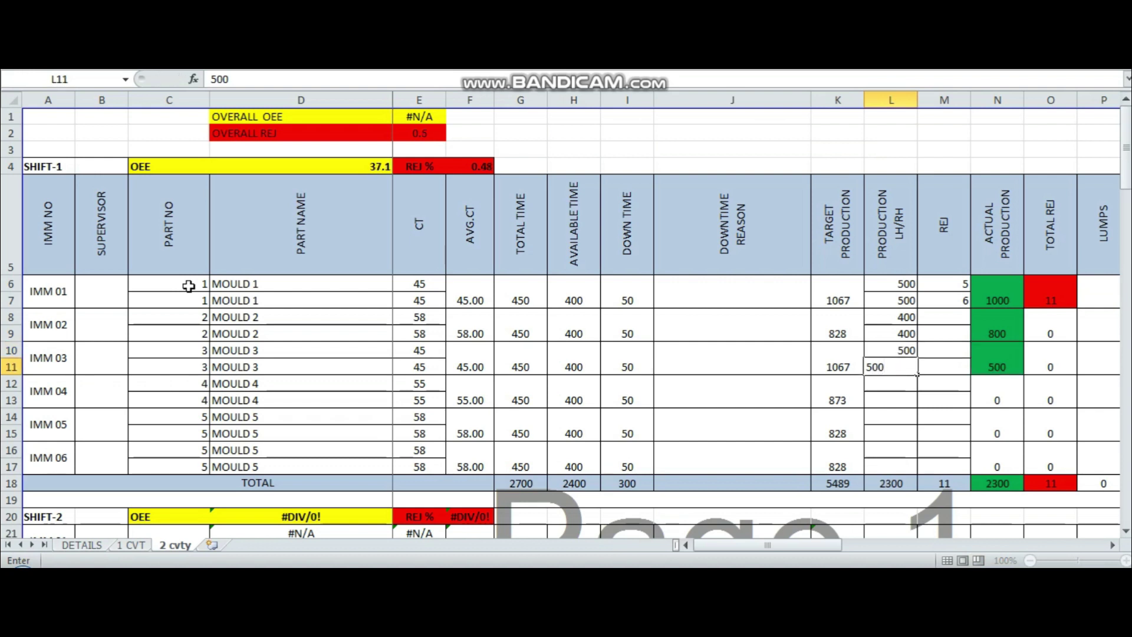
key(Return)
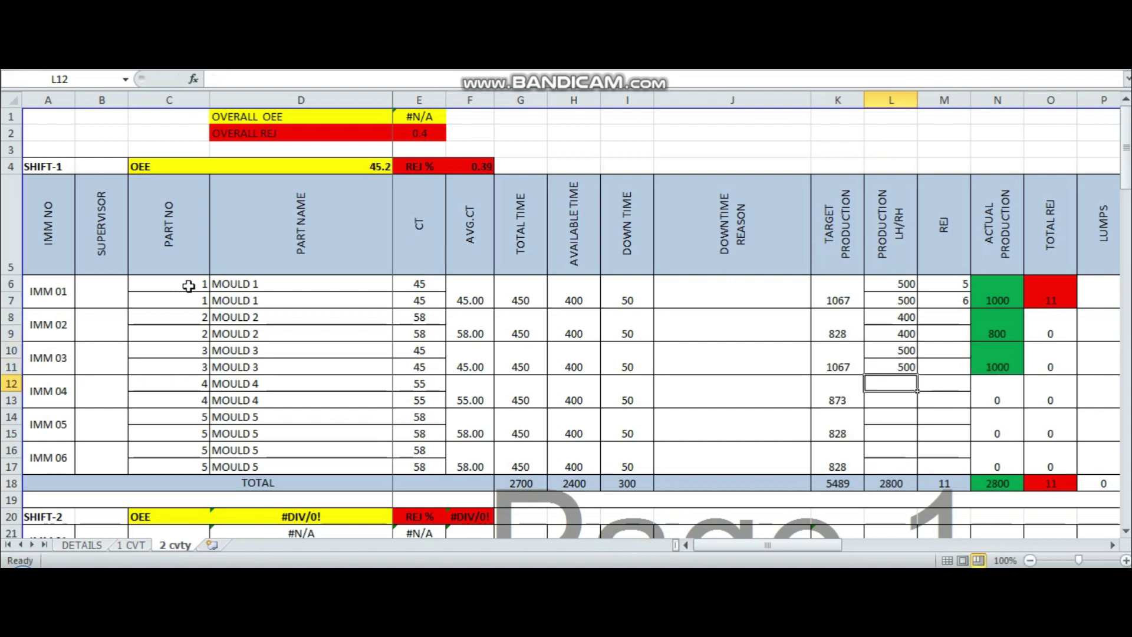
text(420)
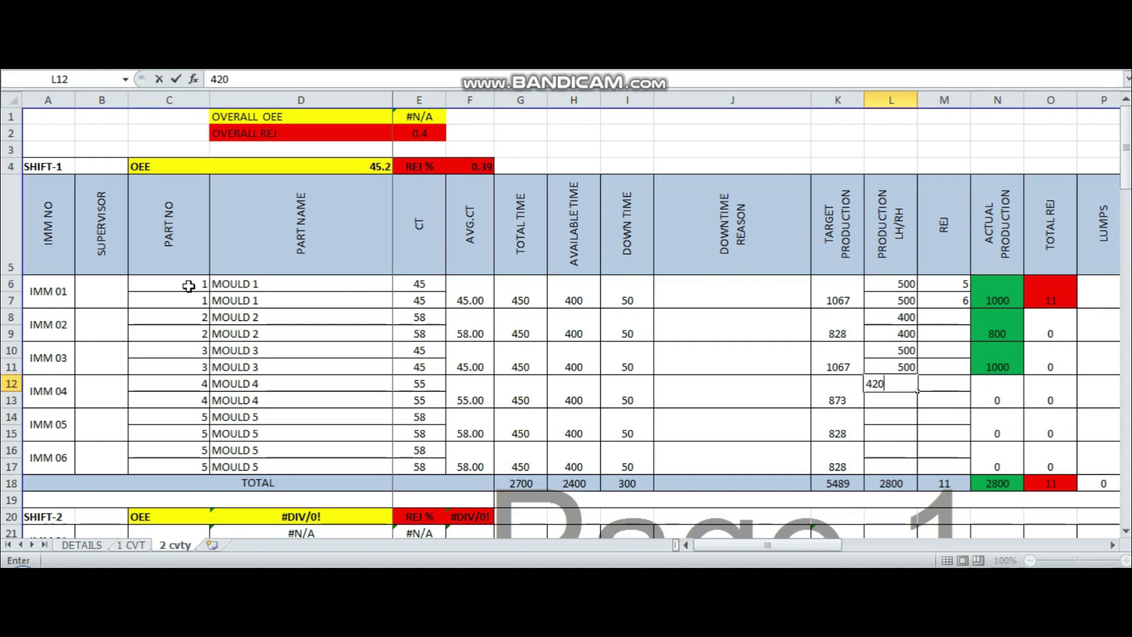
key(Return)
text(4)
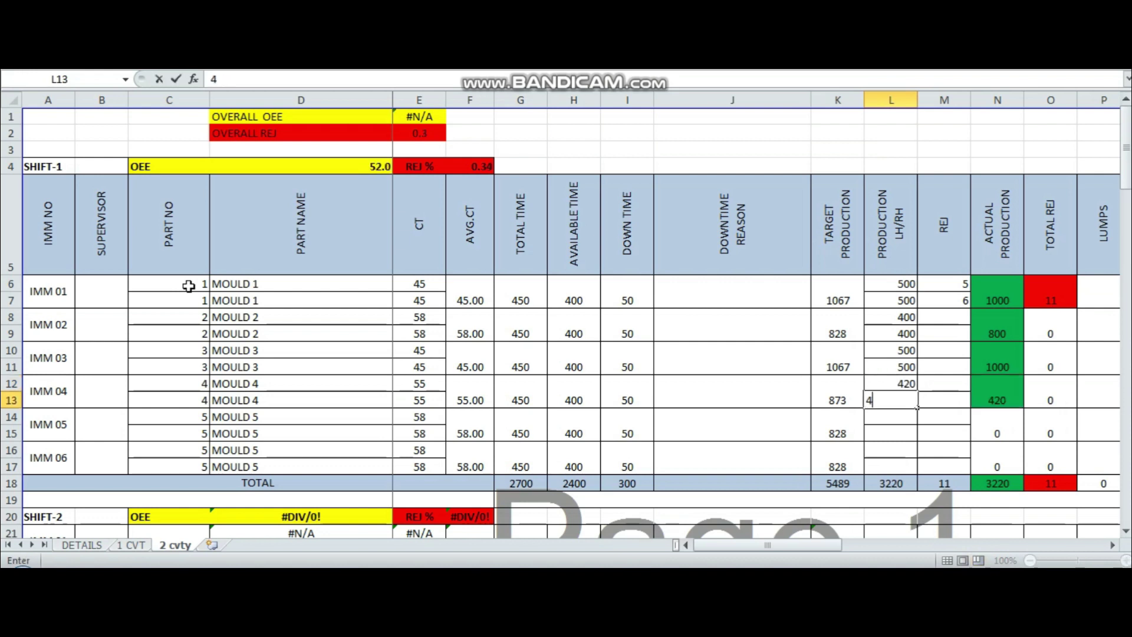
text(20)
key(Return)
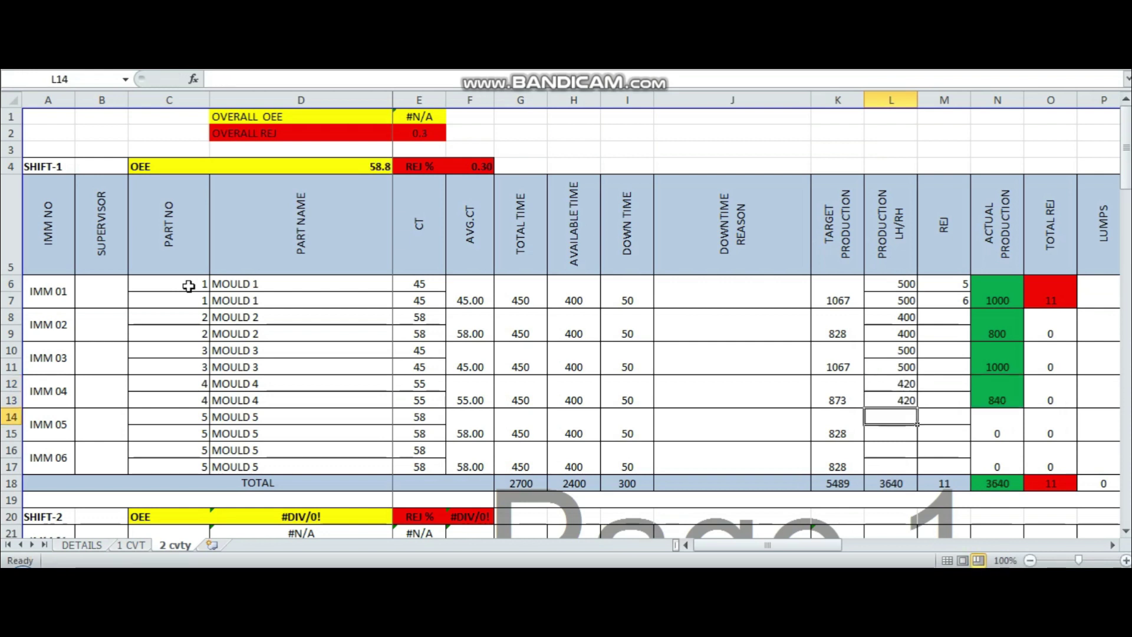
- Record production of 410 in L14 through L17 for IMM 05 and IMM 06
text(4)
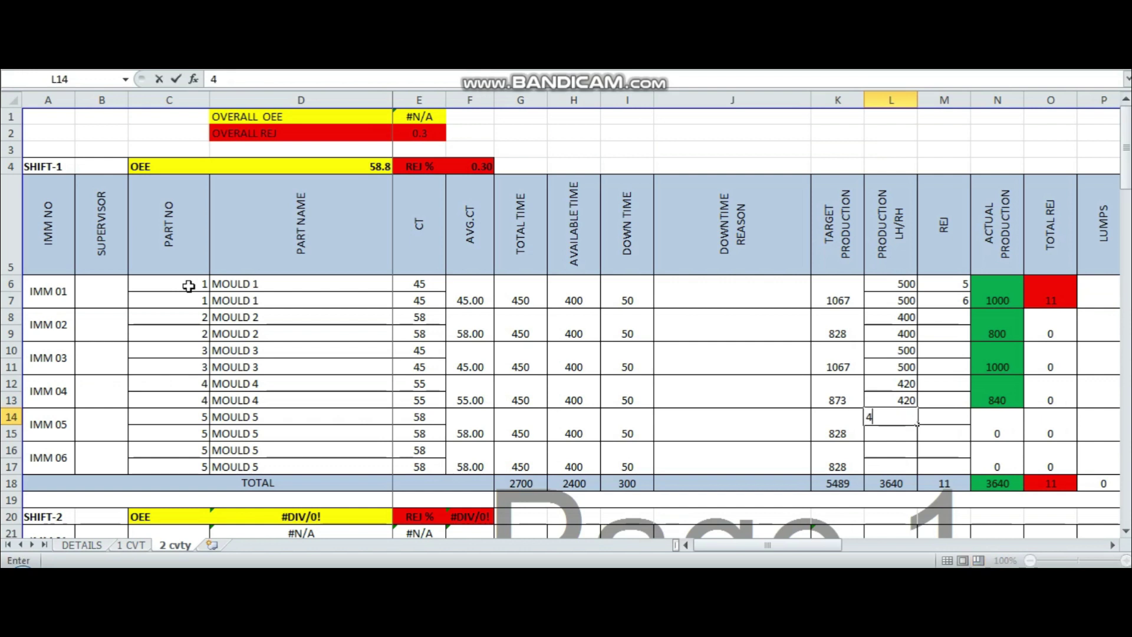
text(10)
key(Return)
text(4)
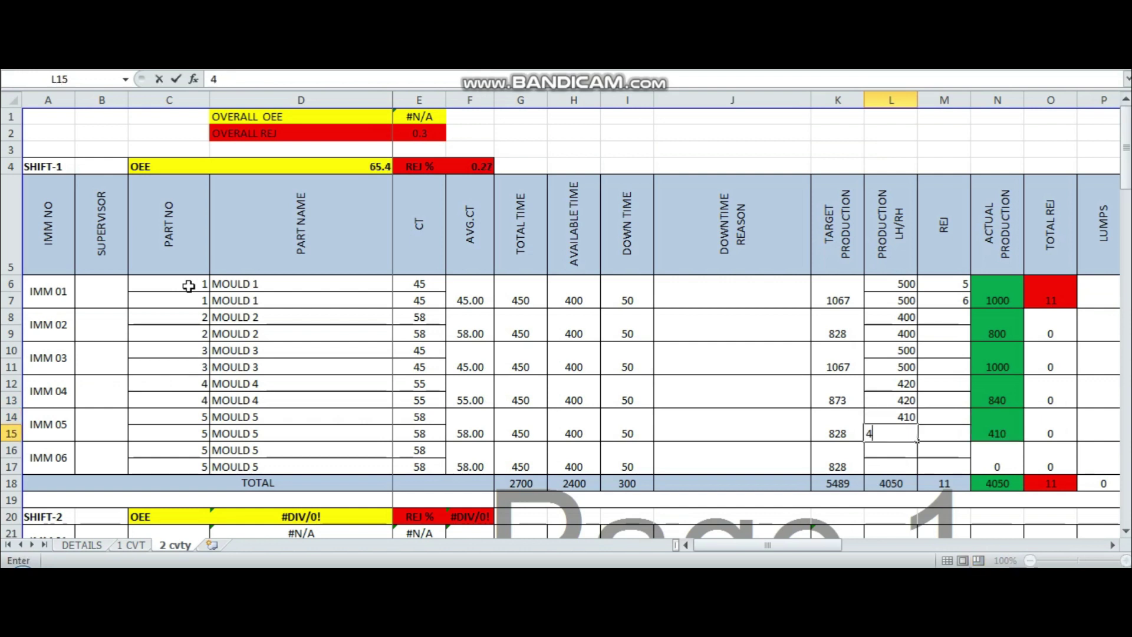
text(10)
key(Return)
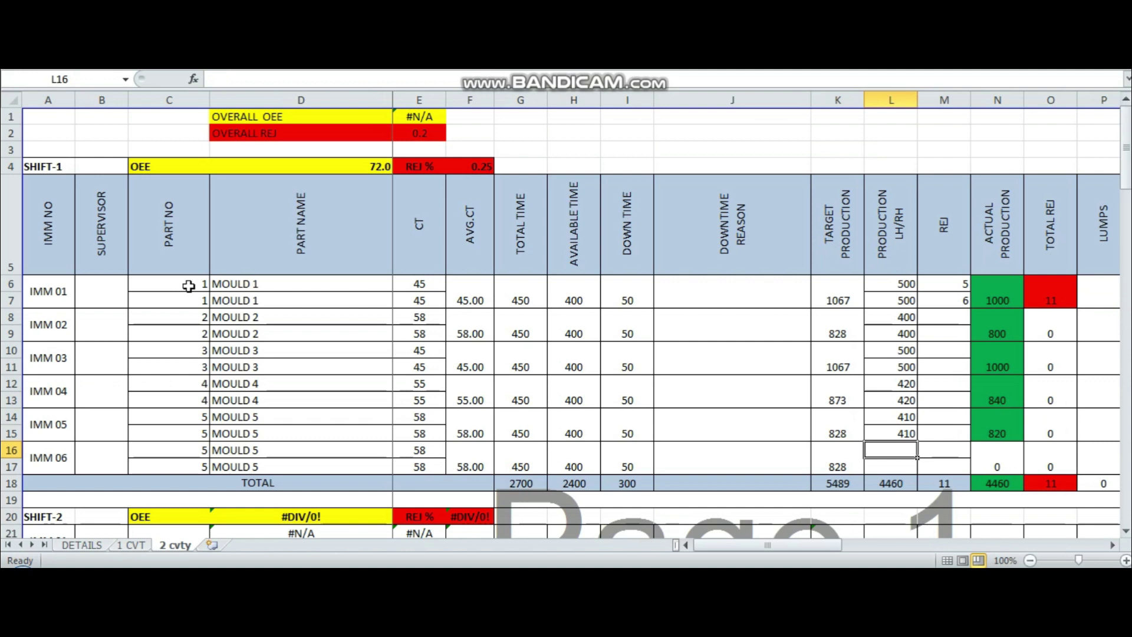
text(410)
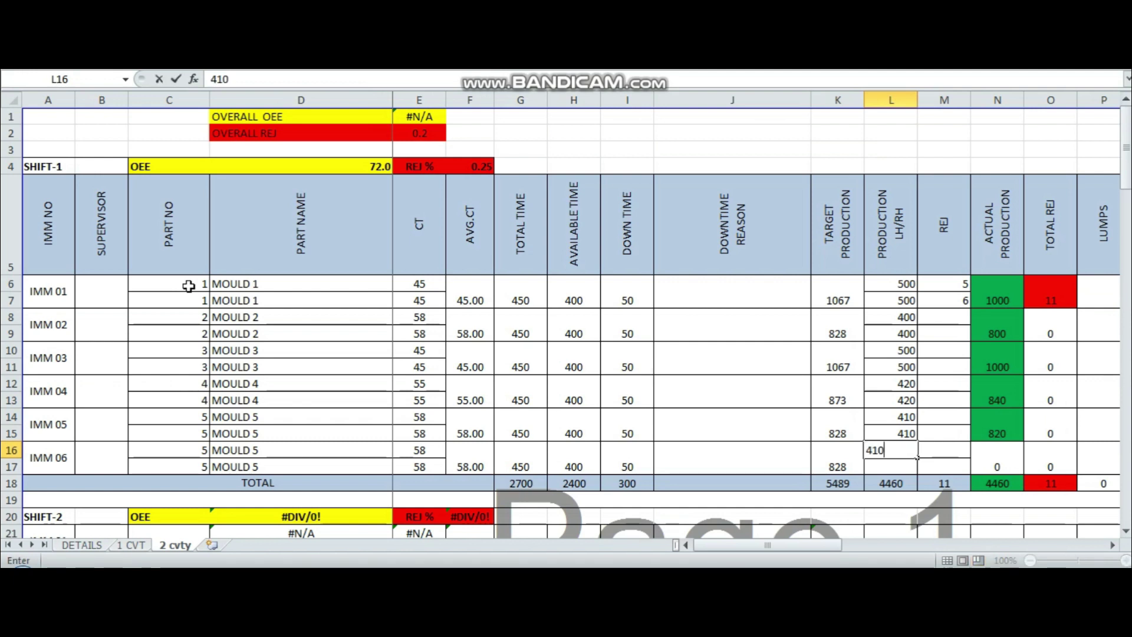
key(Return)
text(410)
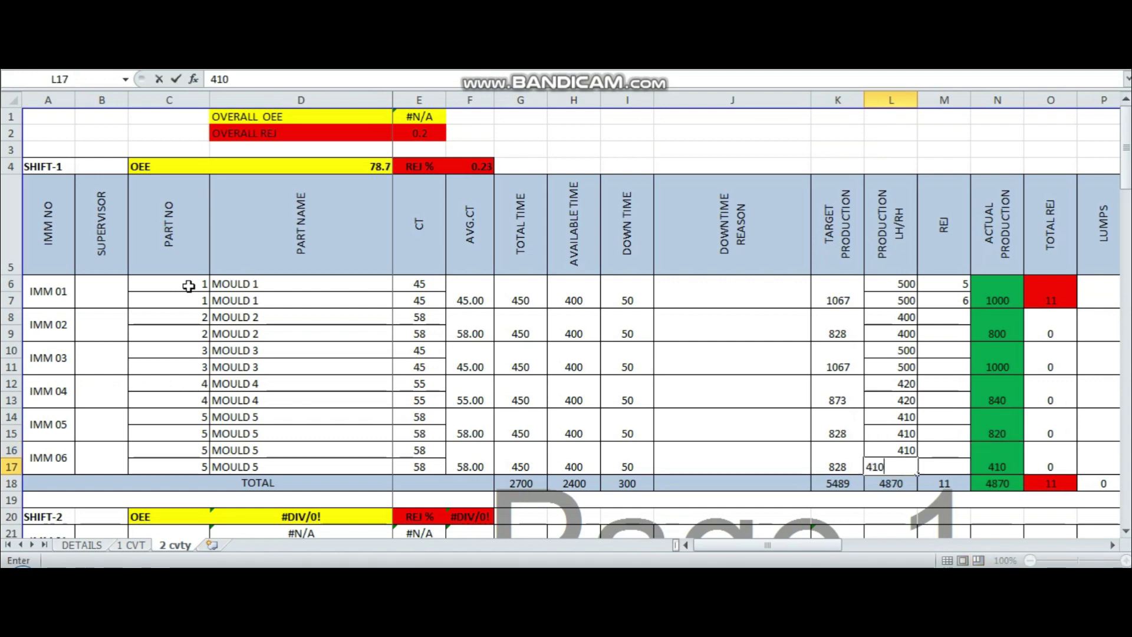
key(Up)
key(Right)
- Enter reject counts 4, 5, 6, 4 in M8:M11 for IMM 02 and IMM 03
key(Up)
key(Up)
key(Up)
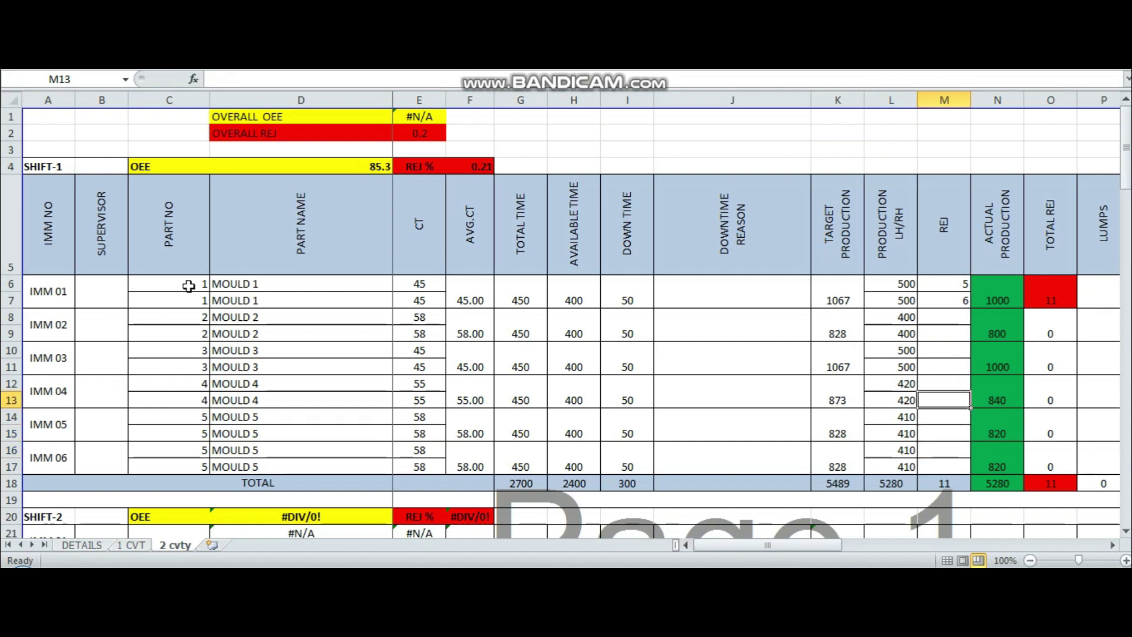
key(Up)
key(Up)
key(Up)
key(Up)
key(Up)
text(4)
key(Return)
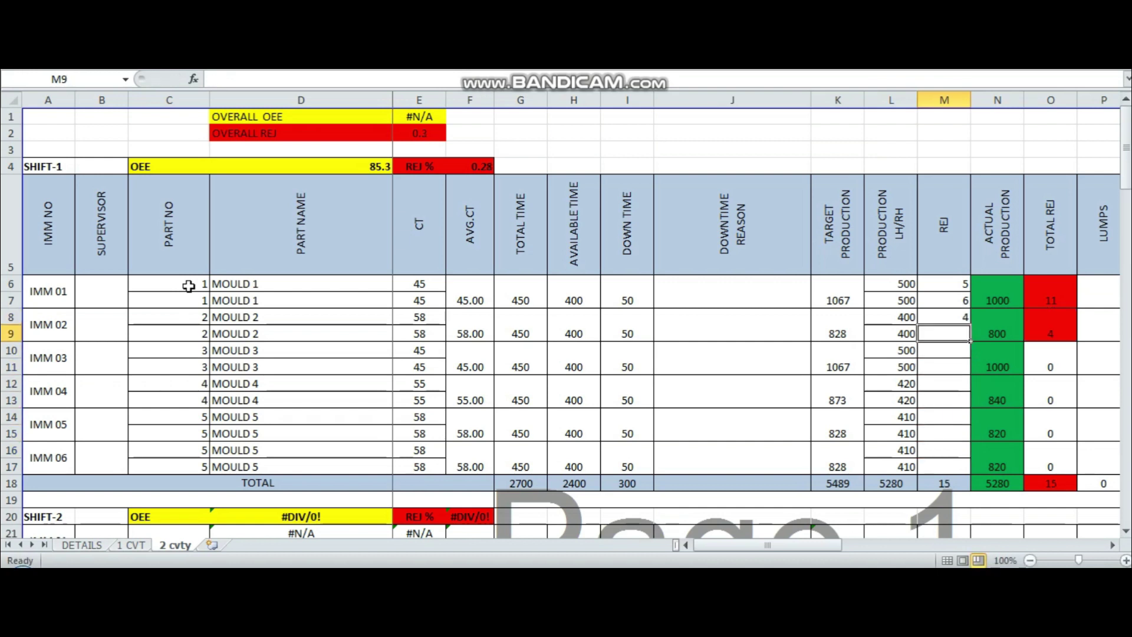
text(5)
key(Return)
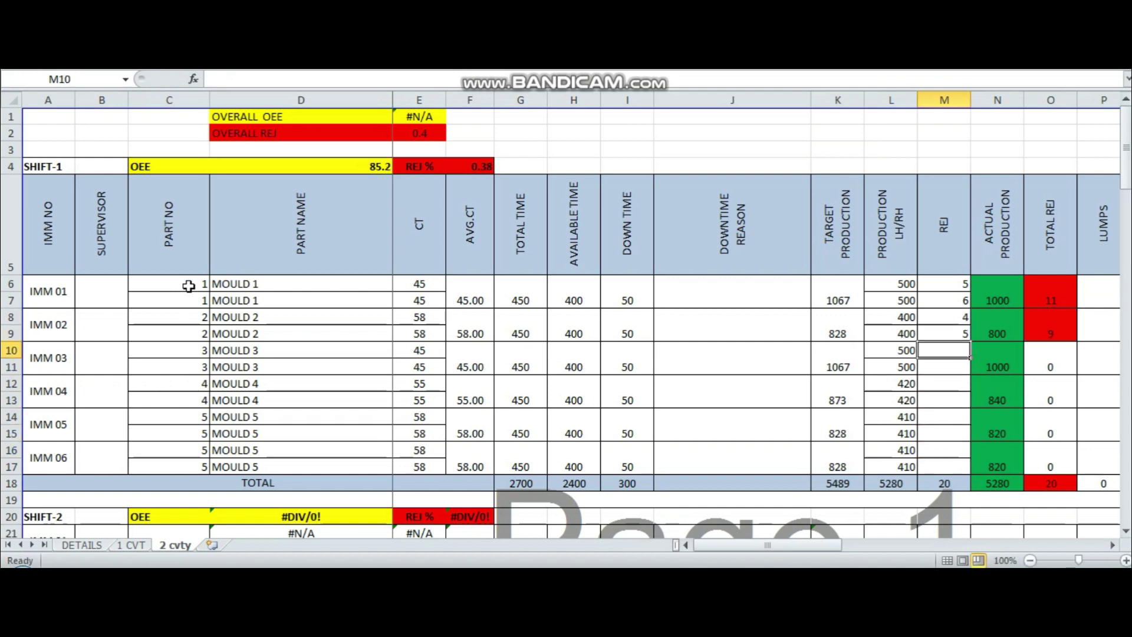
text(6)
key(Return)
text(4)
key(Return)
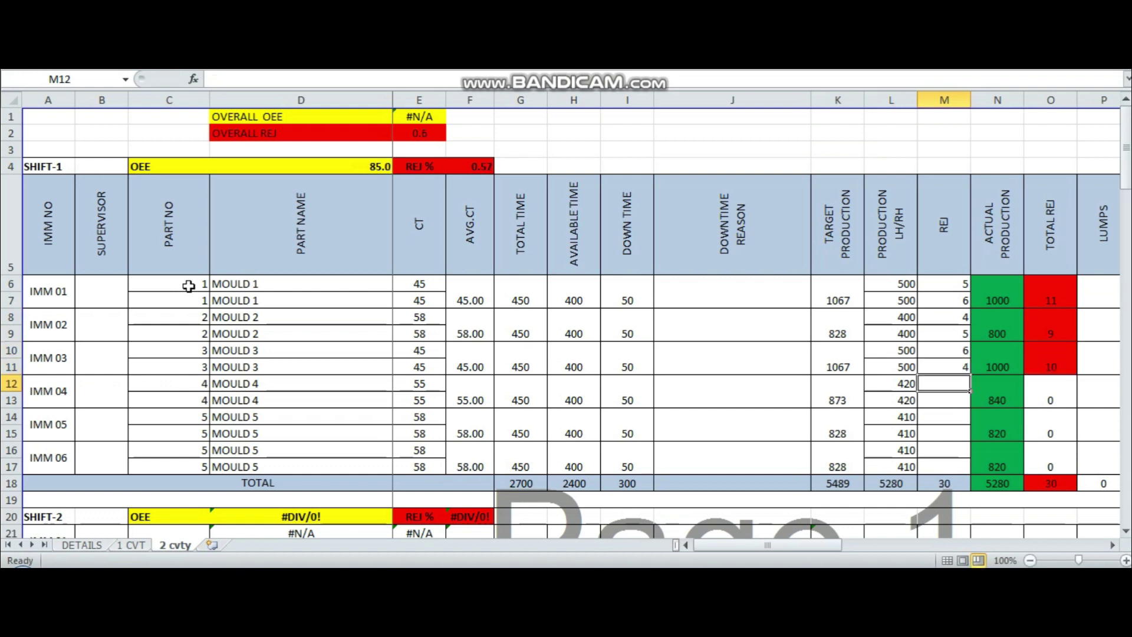
- Enter reject counts 5, 2, 4, 5, 6, 5 in M12:M17 for IMM 04 through IMM 06
text(5)
key(Return)
text(2)
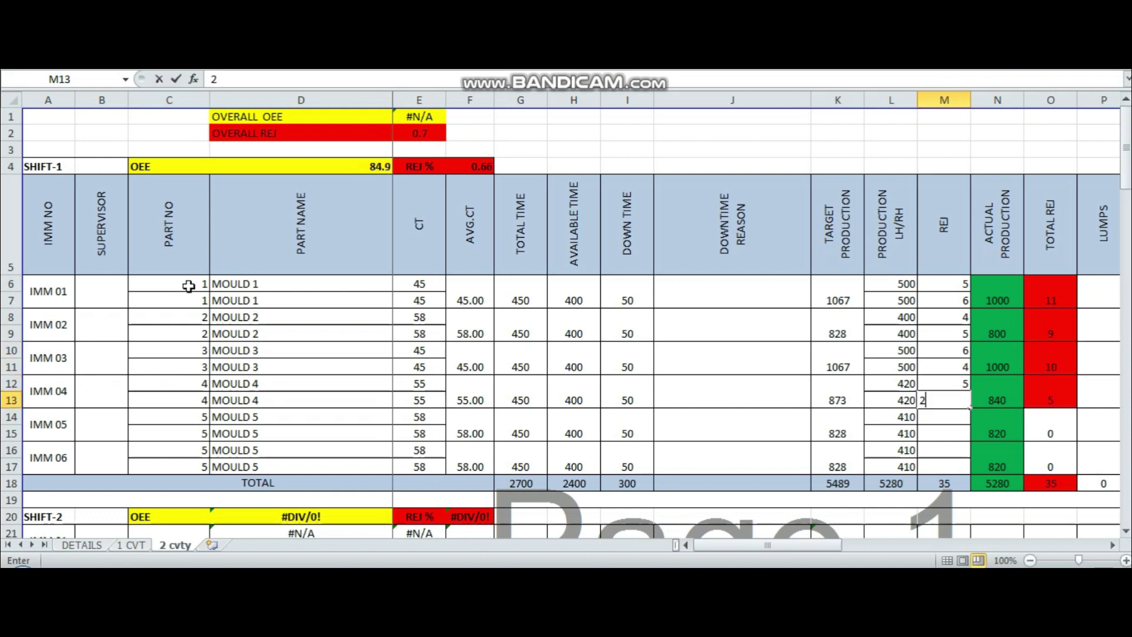
key(Return)
text(4)
key(Return)
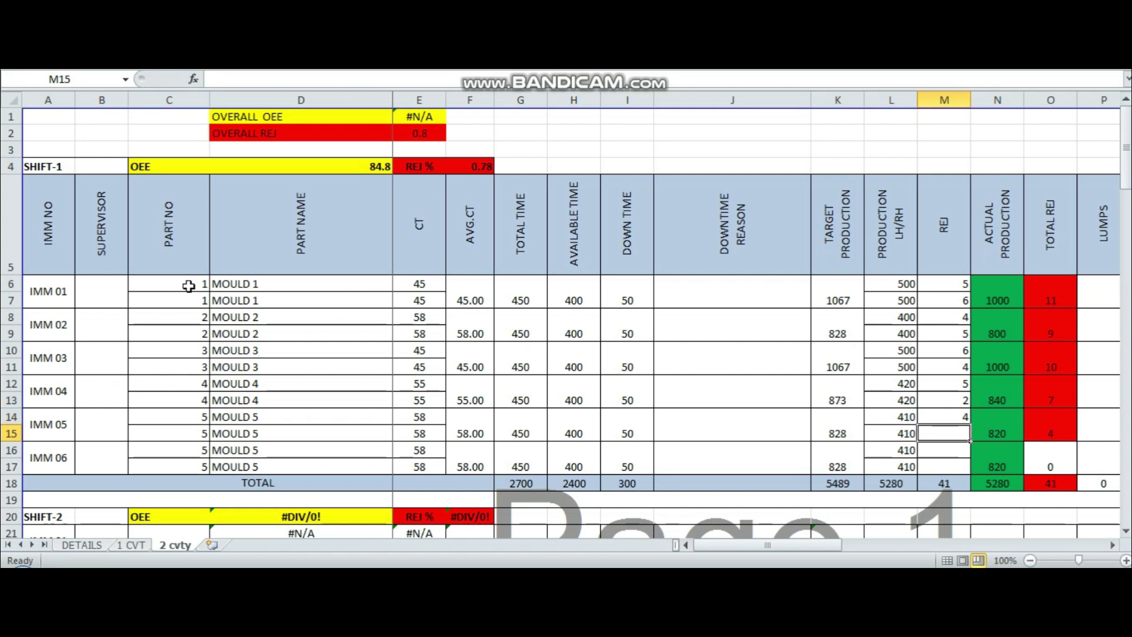
text(5)
key(Return)
text(6)
key(Return)
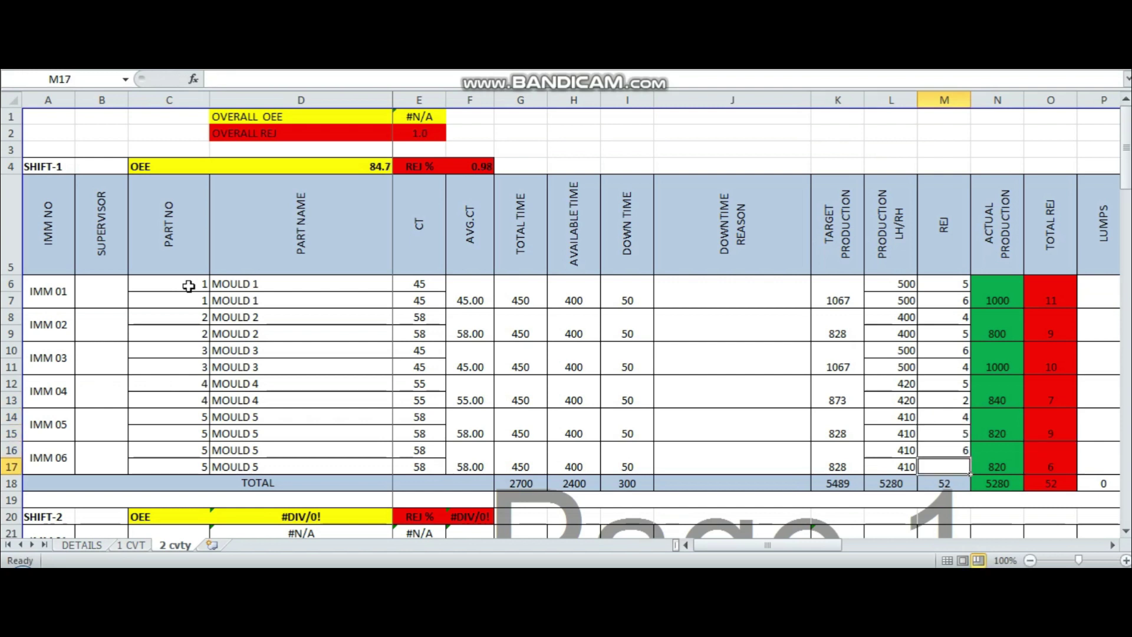
text(5)
key(Return)
key(Up)
key(Right)
key(Right)
key(Right)
key(Right)
key(Right)
key(Left)
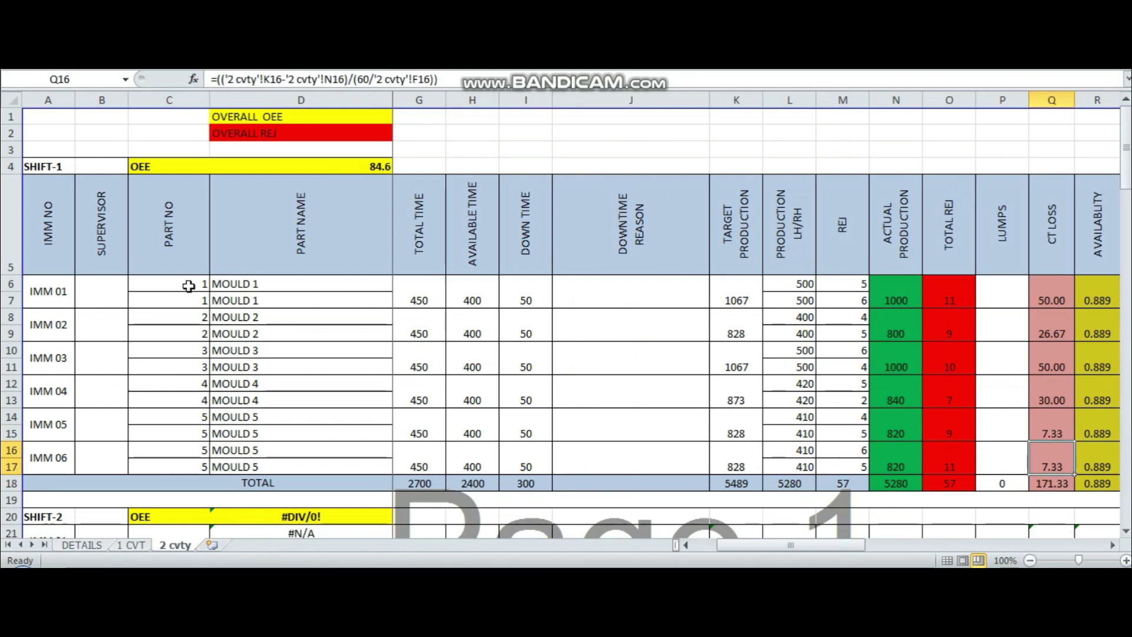
key(Right)
key(Left)
key(Right)
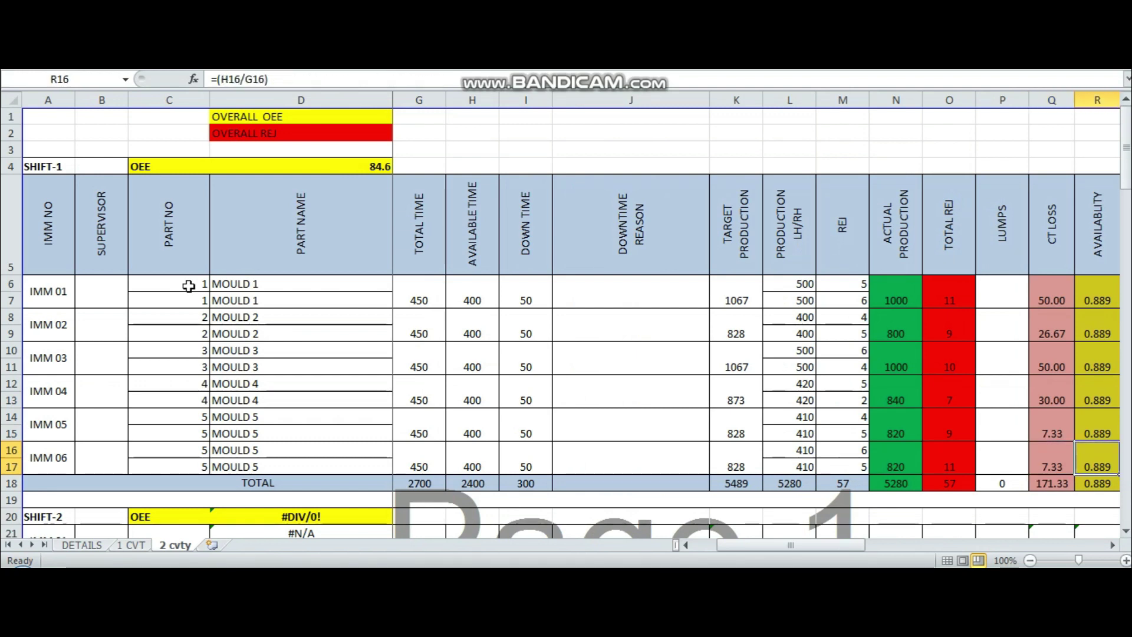
key(Left)
key(Down)
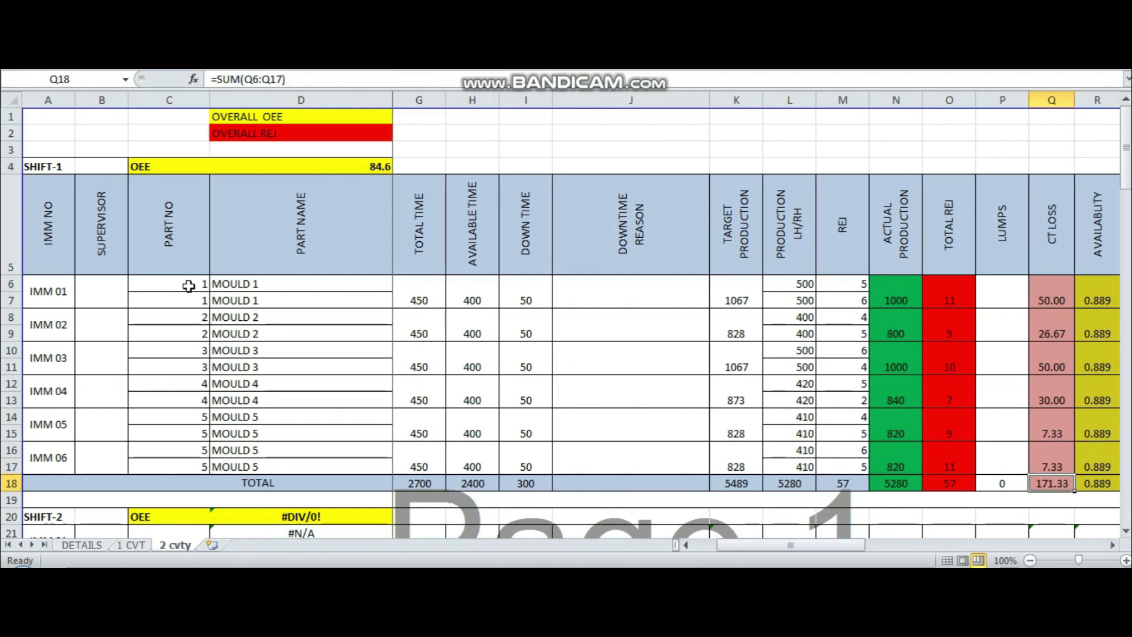
key(Up)
key(Up)
key(Right)
key(Right)
key(Right)
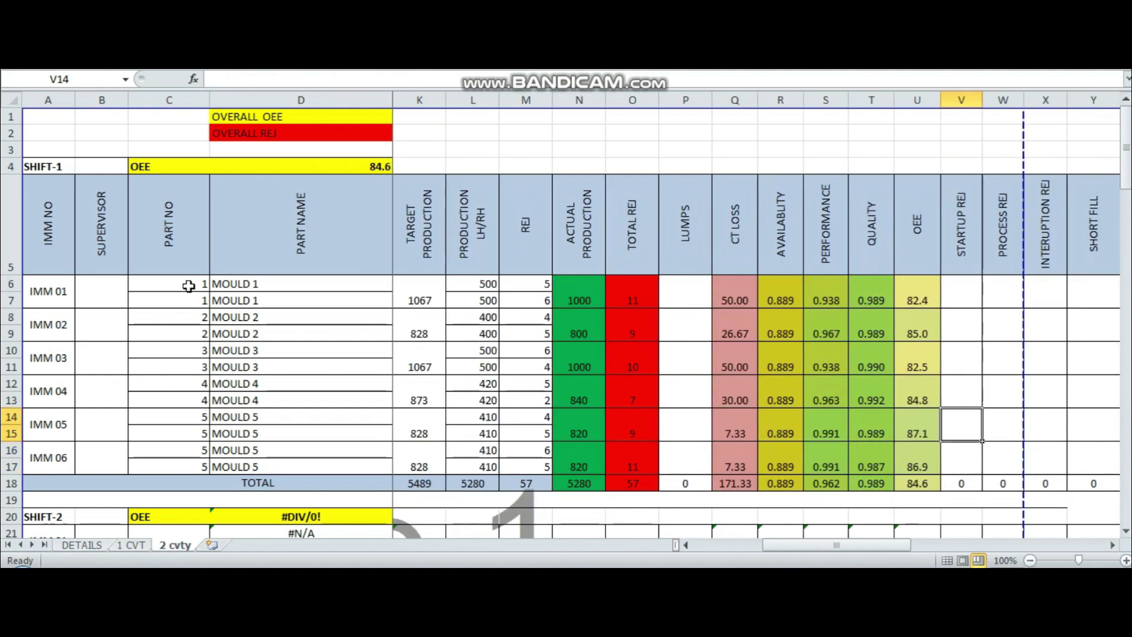
key(Right)
key(Left)
key(Right)
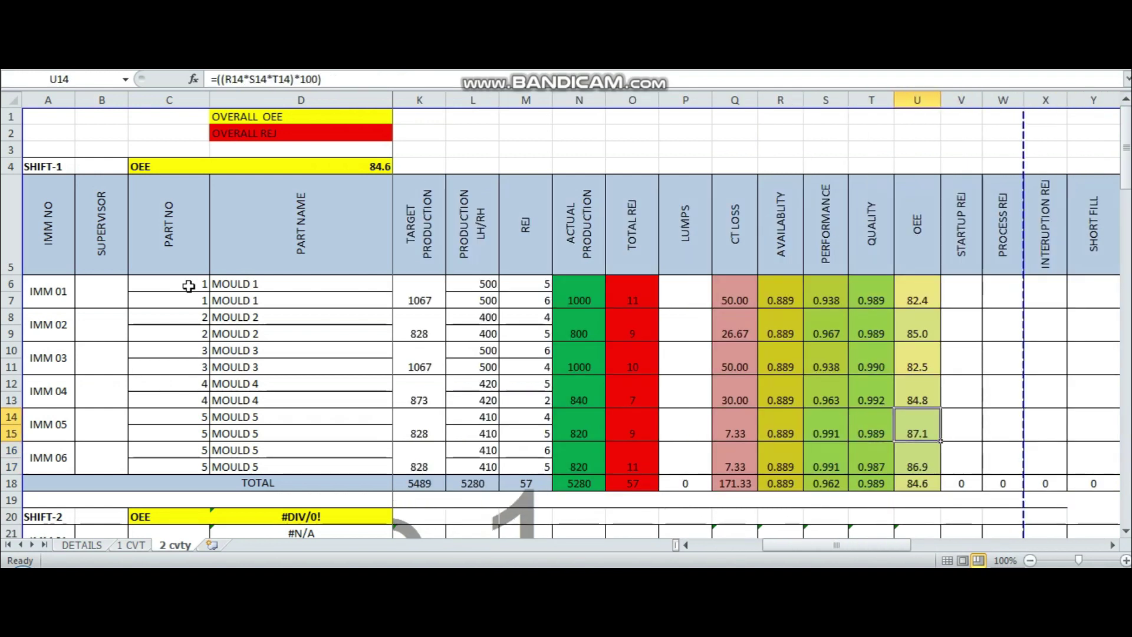
key(Down)
key(Down)
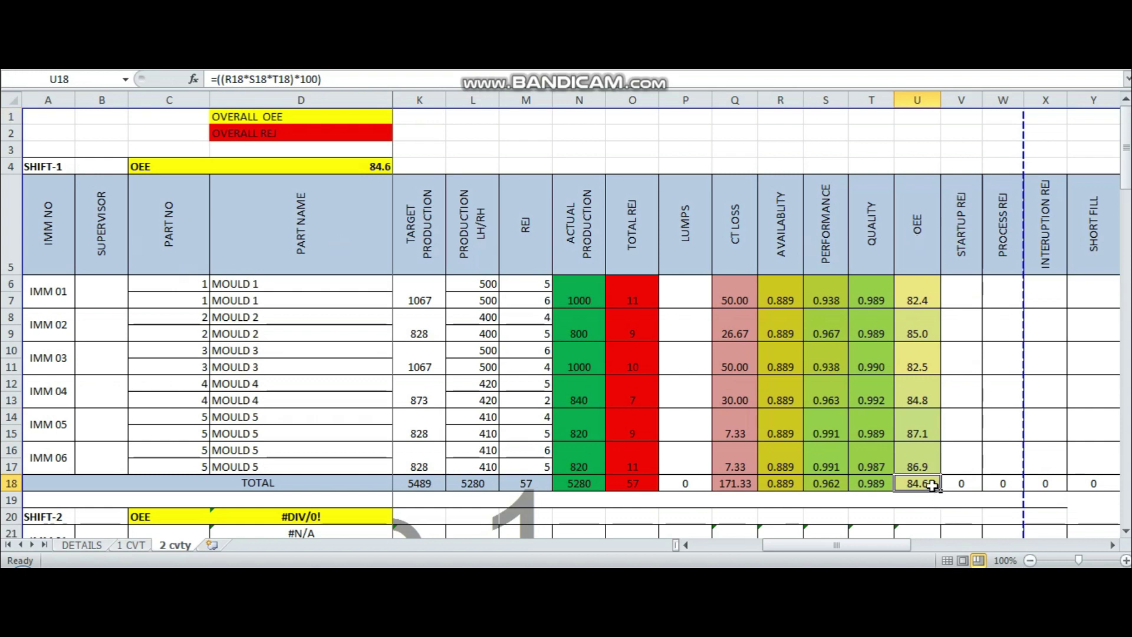
drag(886, 545, 776, 550)
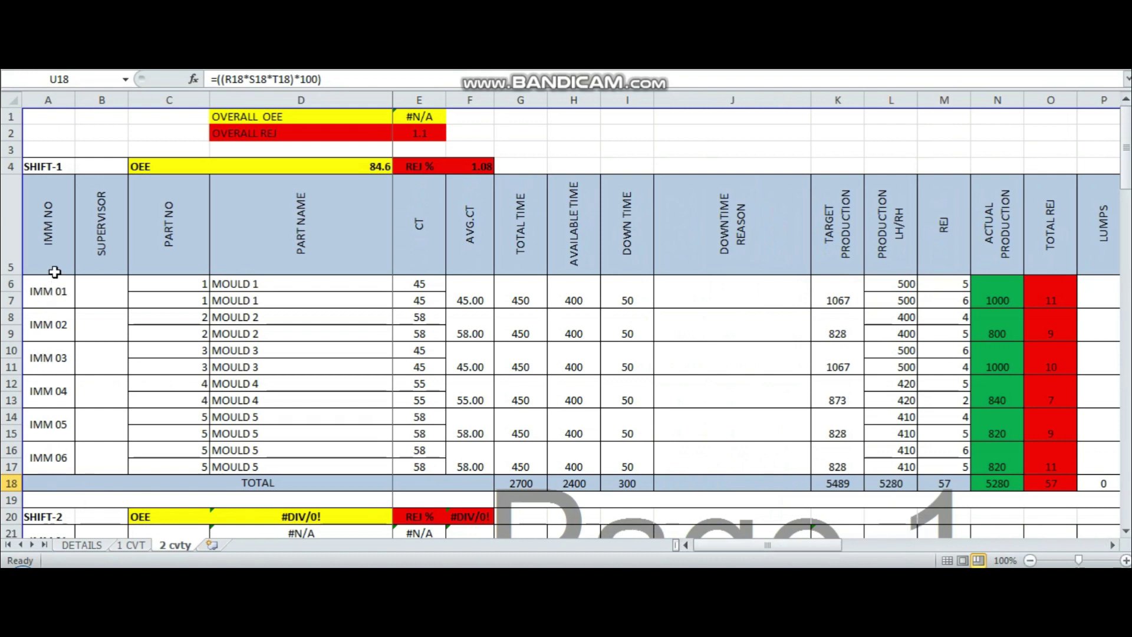
click(383, 167)
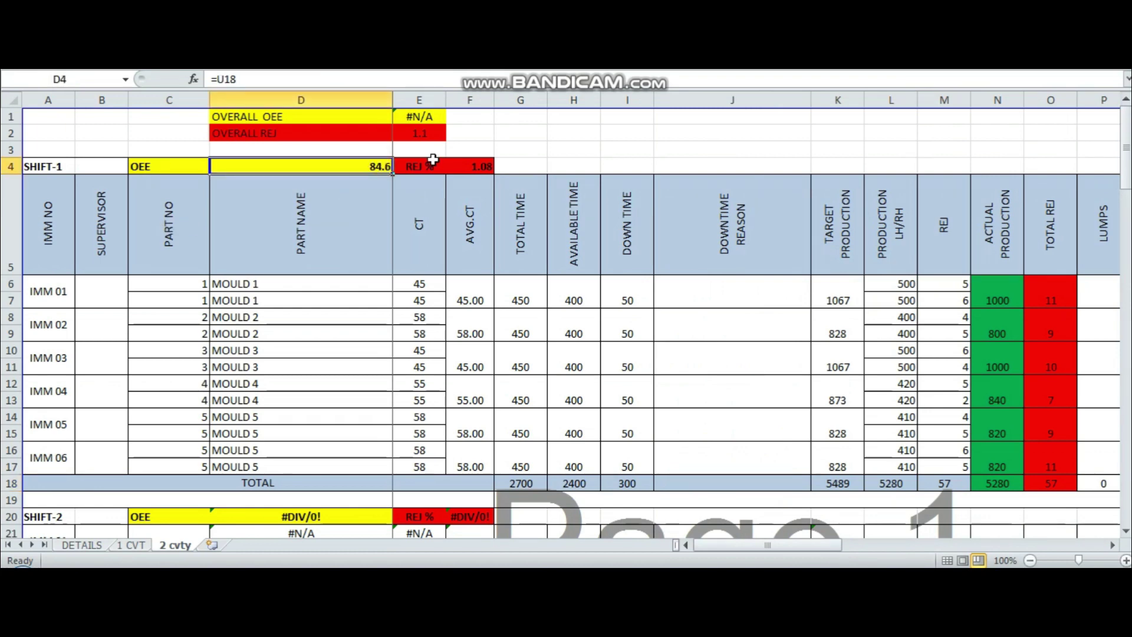
click(477, 169)
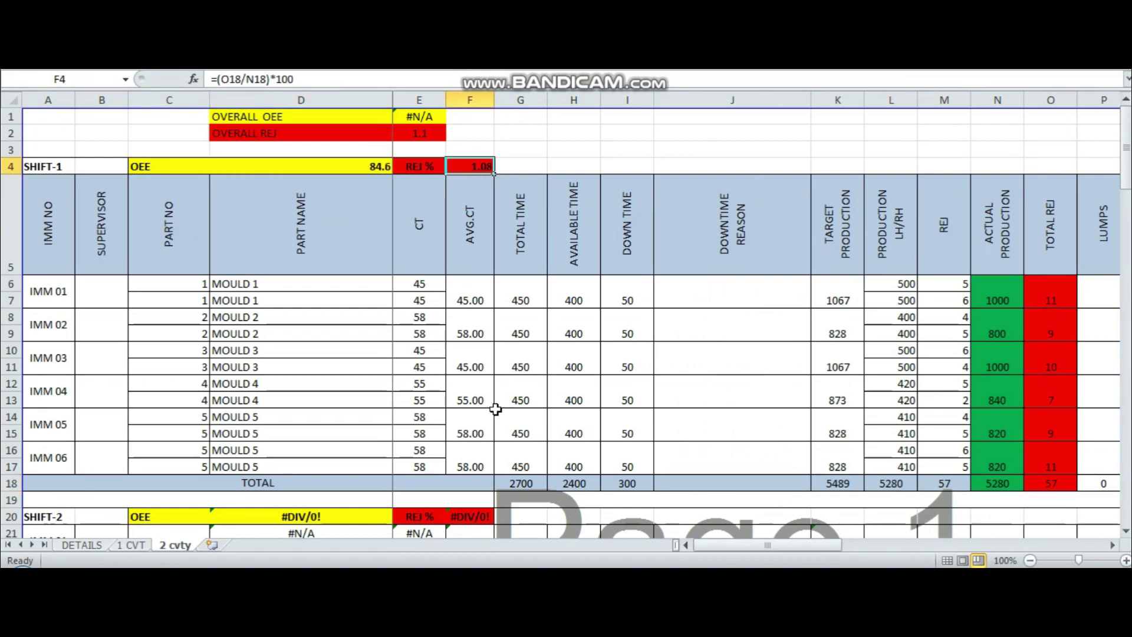
scroll(363, 465, down, 4)
scroll(366, 285, down, 2)
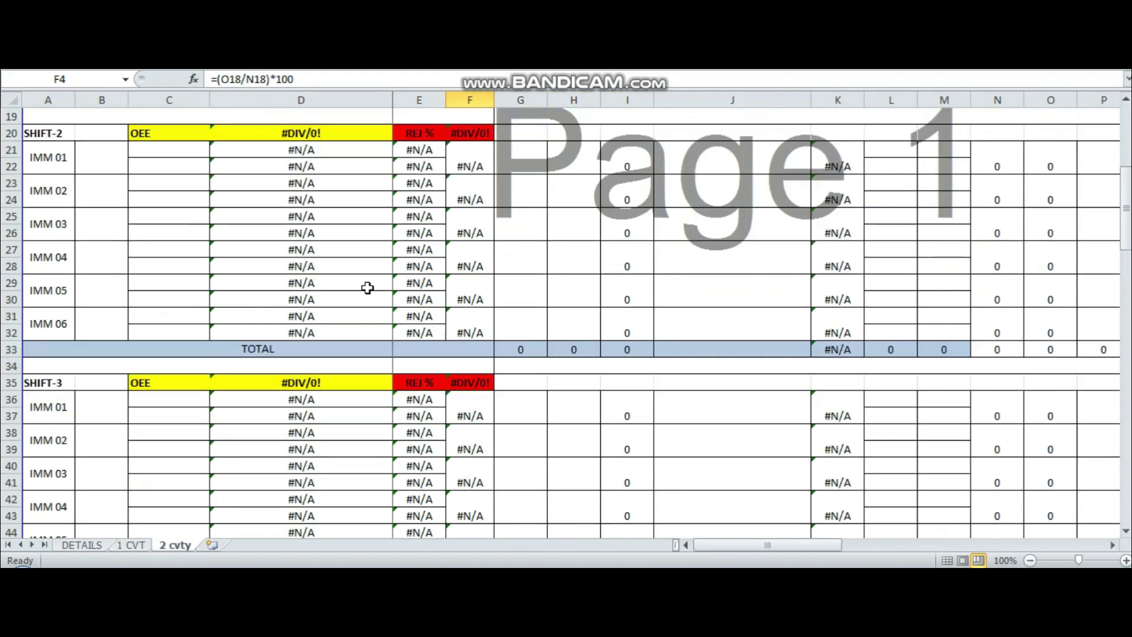
scroll(366, 285, down, 2)
scroll(373, 366, up, 7)
scroll(373, 365, up, 1)
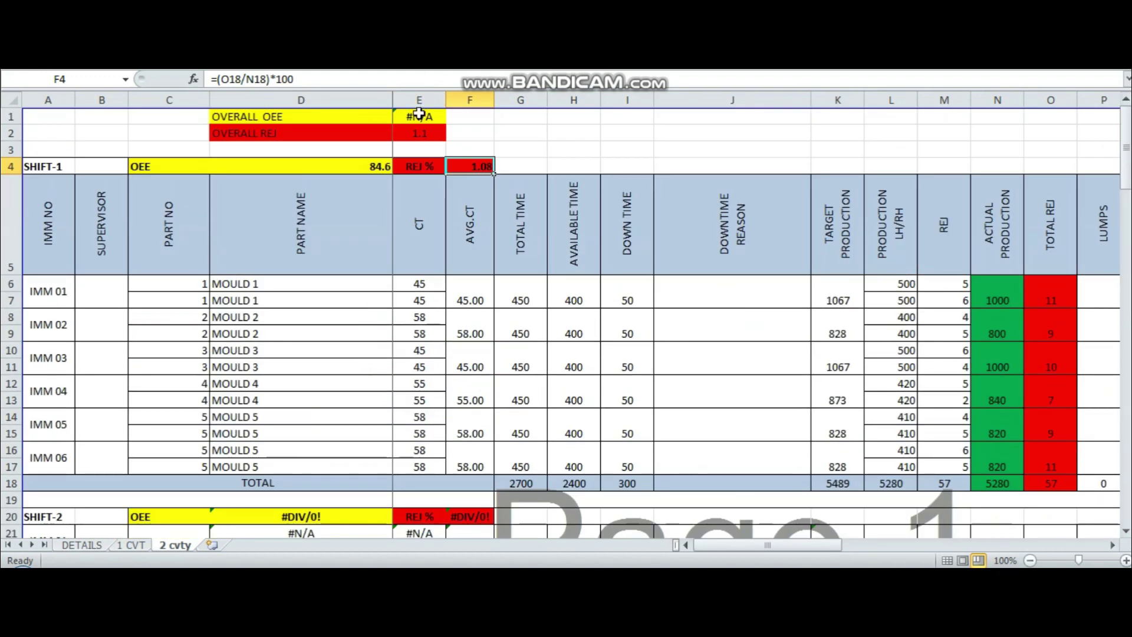
click(419, 116)
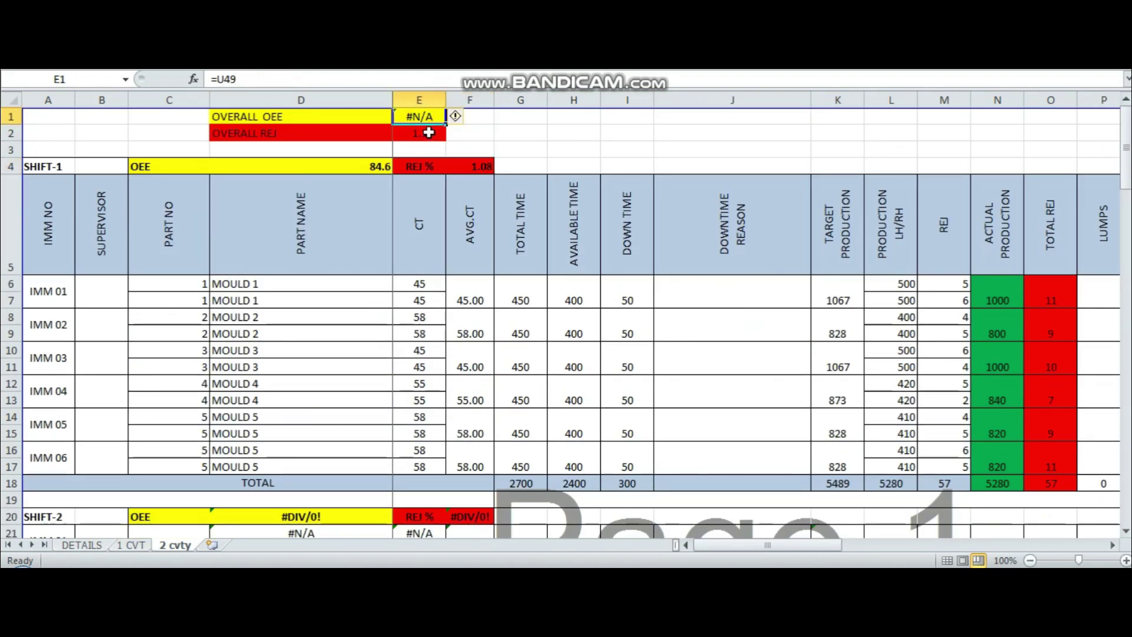
click(428, 132)
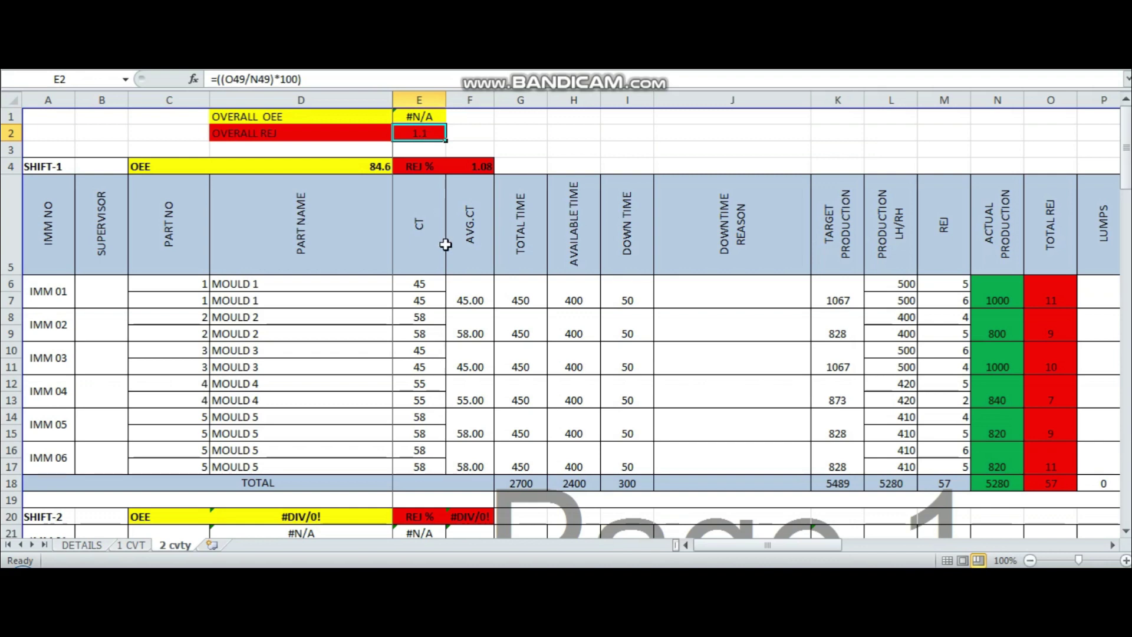
scroll(445, 244, down, 2)
scroll(445, 244, down, 4)
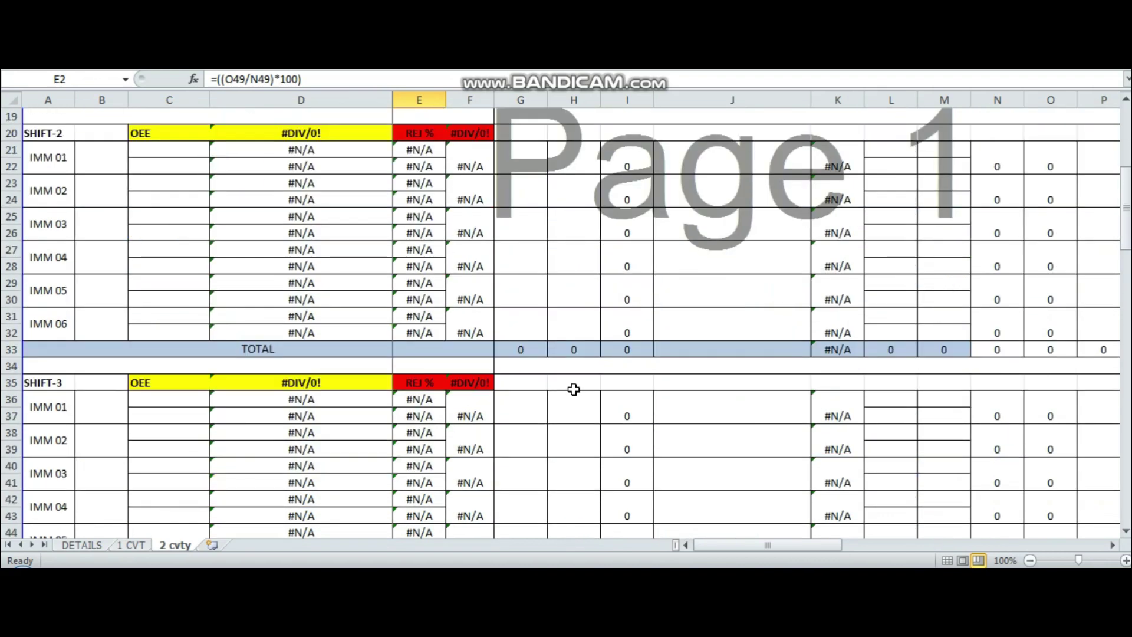
scroll(574, 388, down, 4)
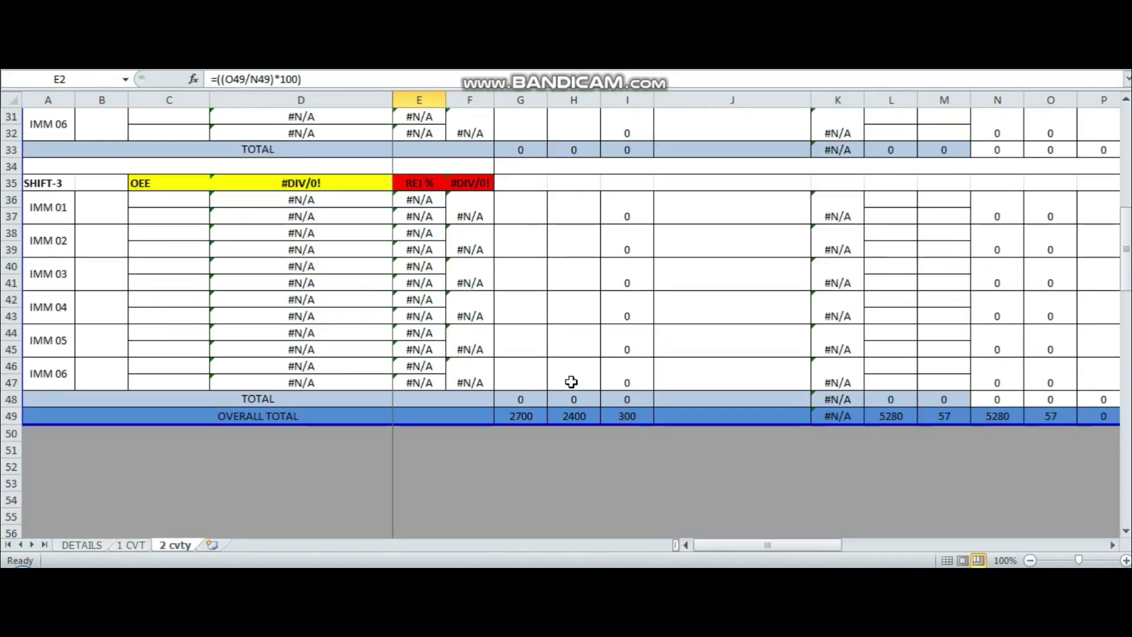
scroll(570, 382, up, 6)
scroll(570, 382, up, 4)
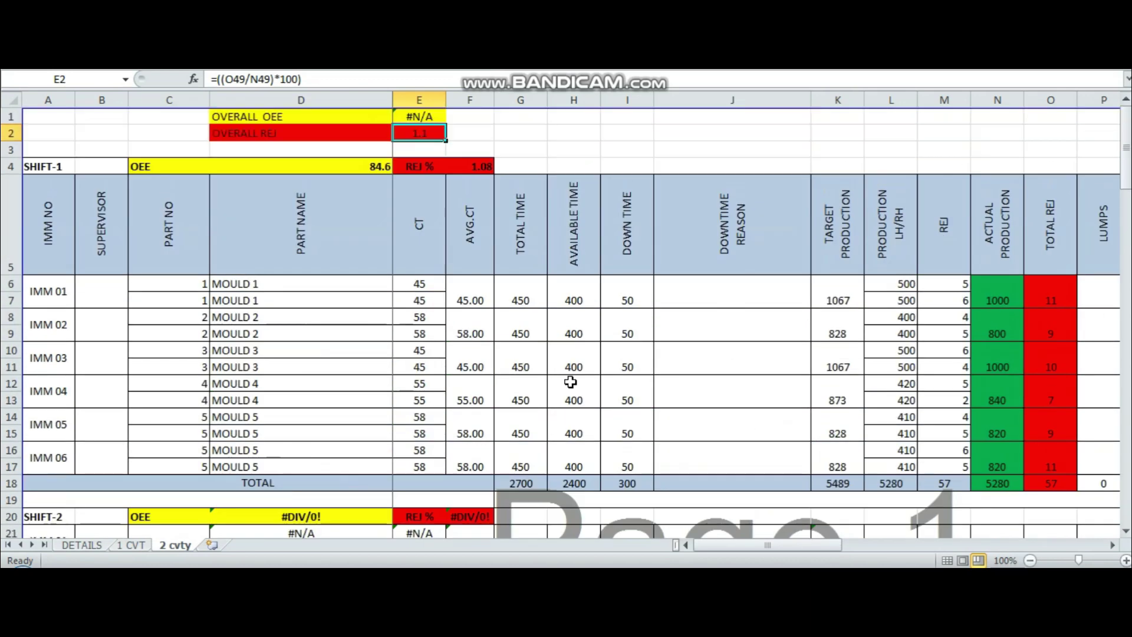